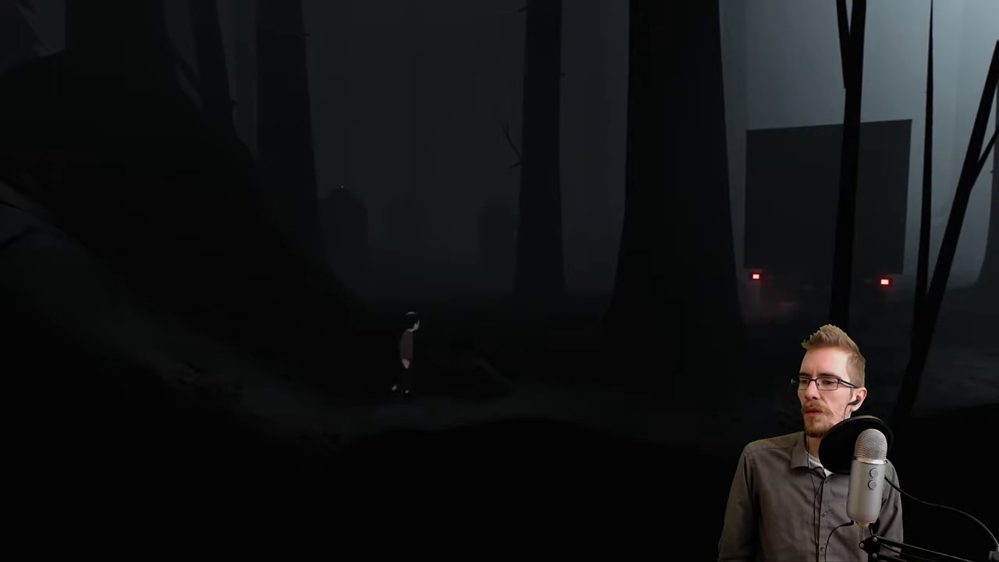
key(Right)
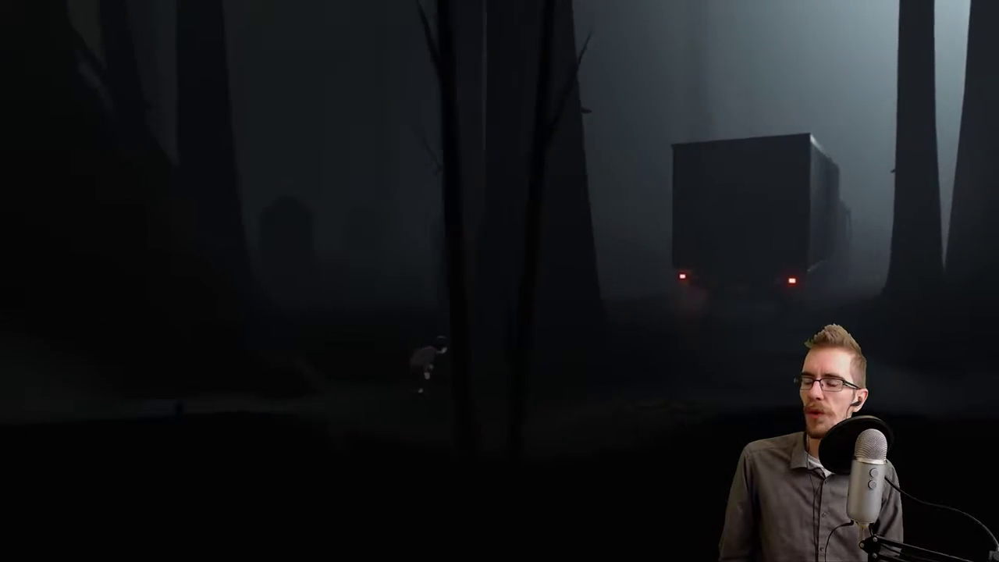
key(Right)
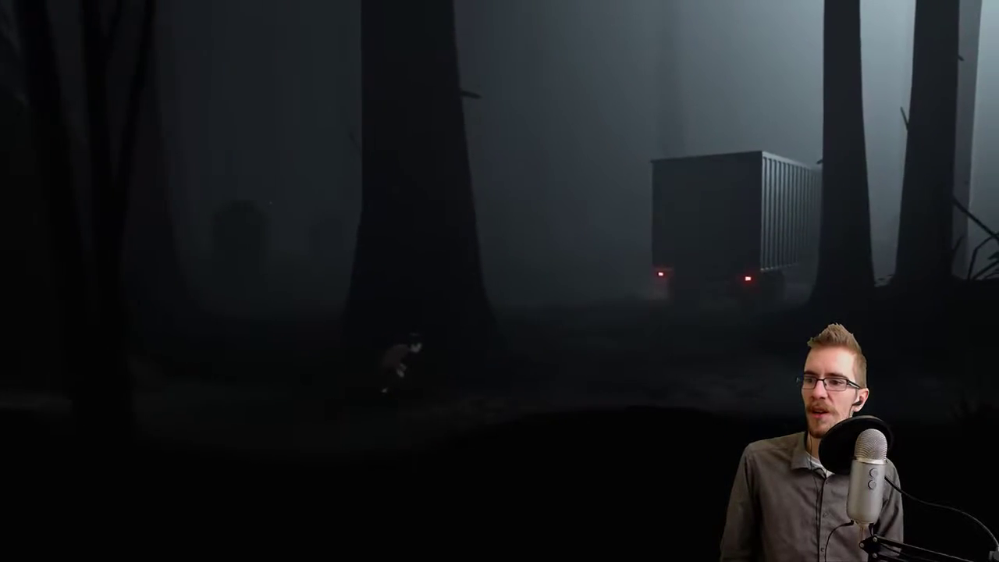
key(Right)
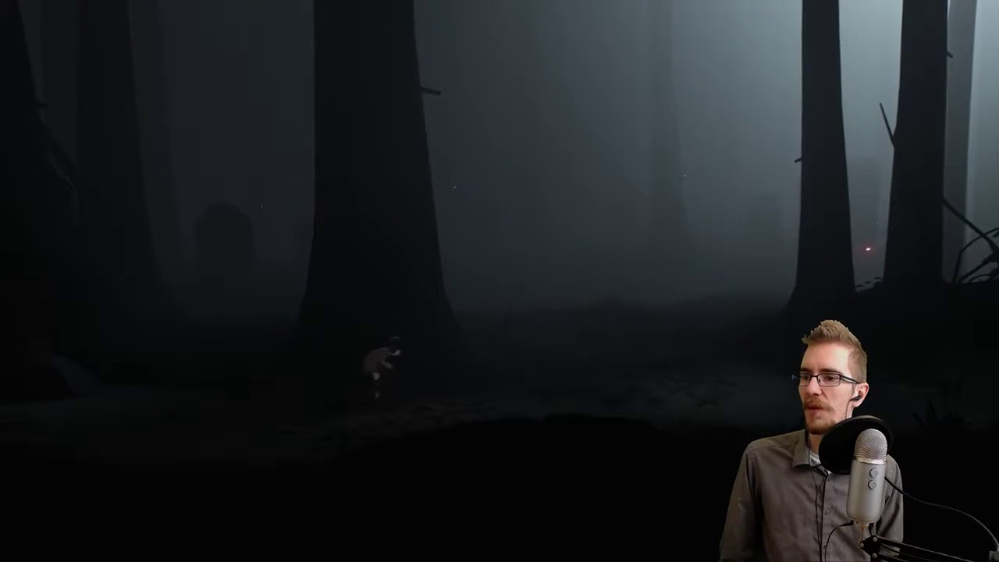
key(Right)
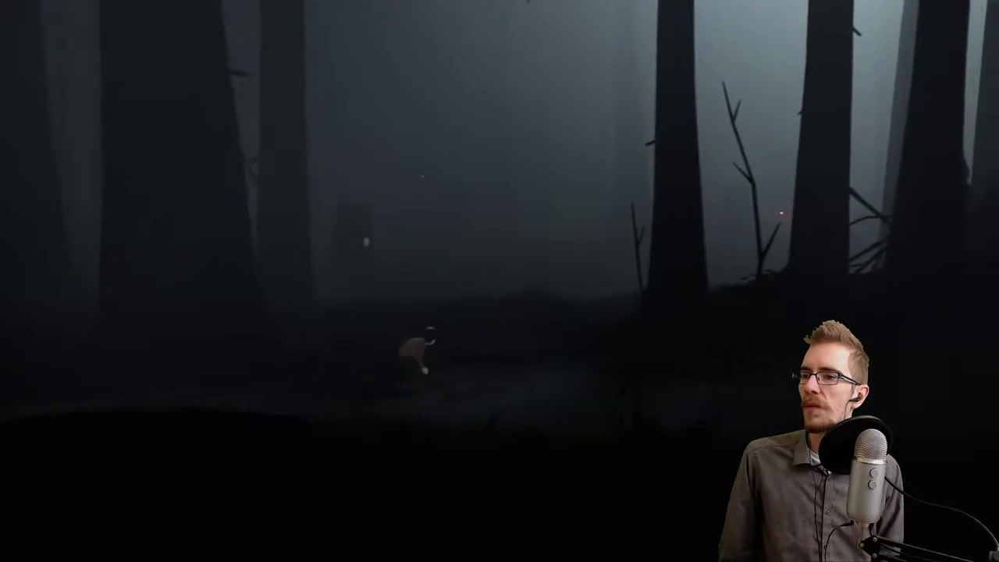
key(Right)
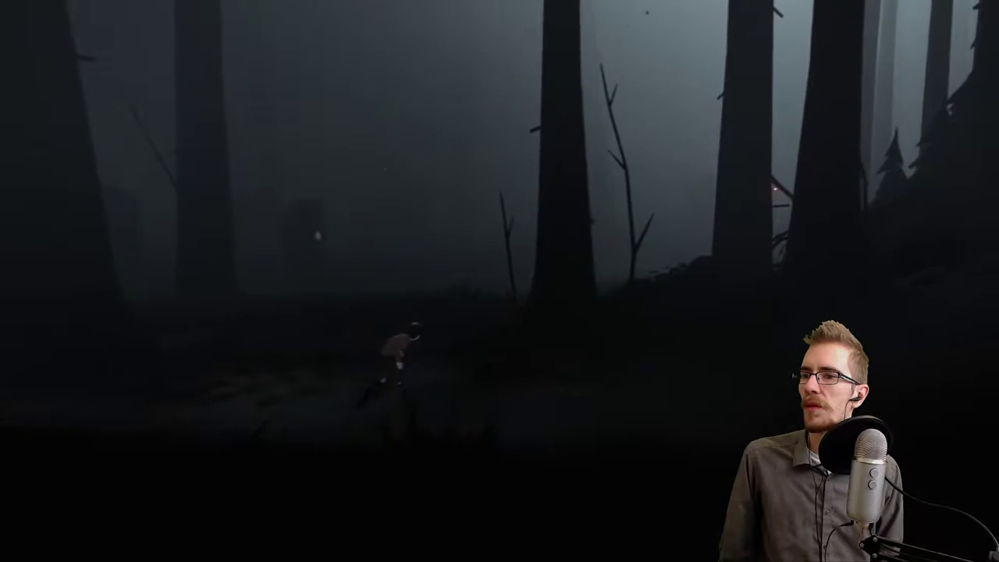
key(Right)
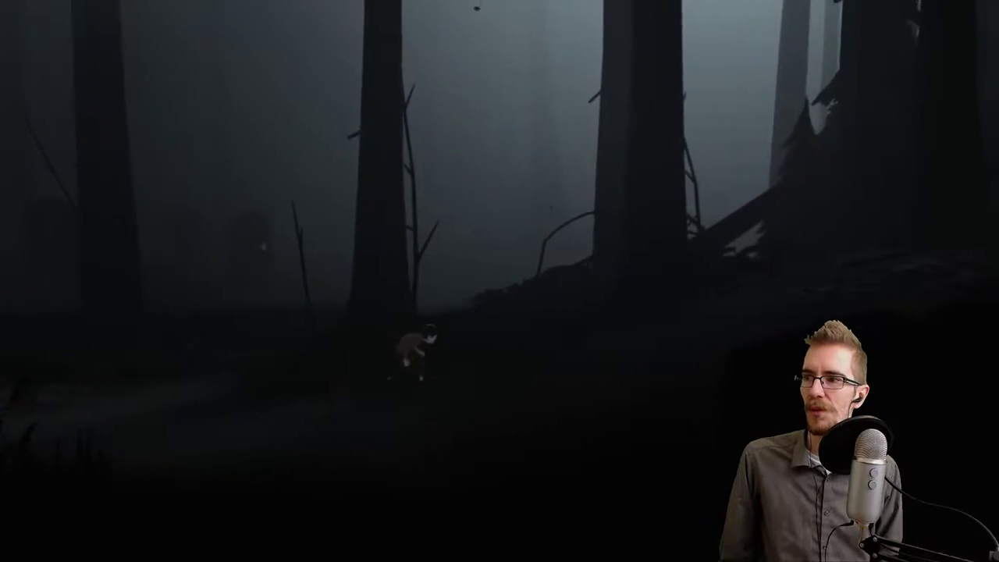
key(Right)
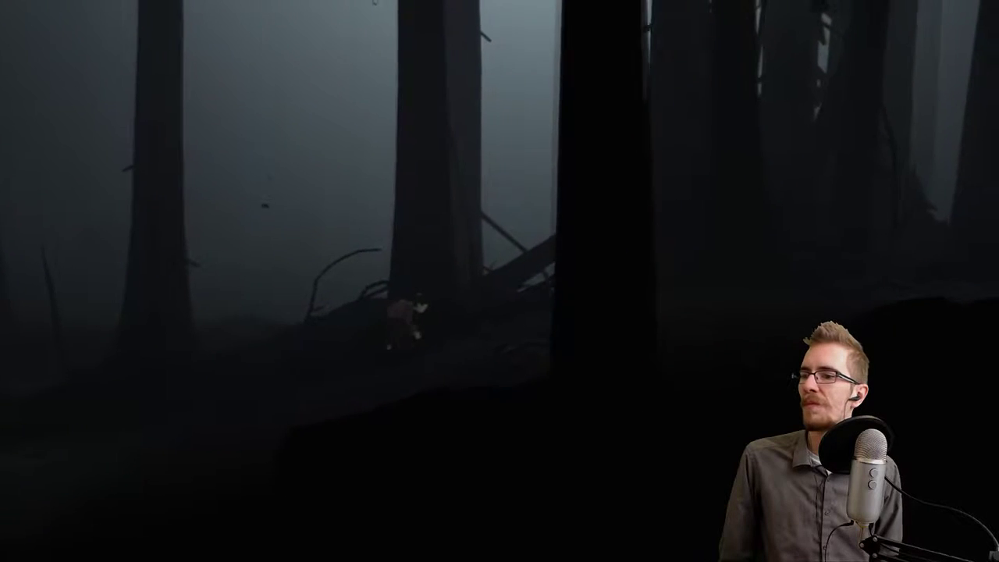
key(Right)
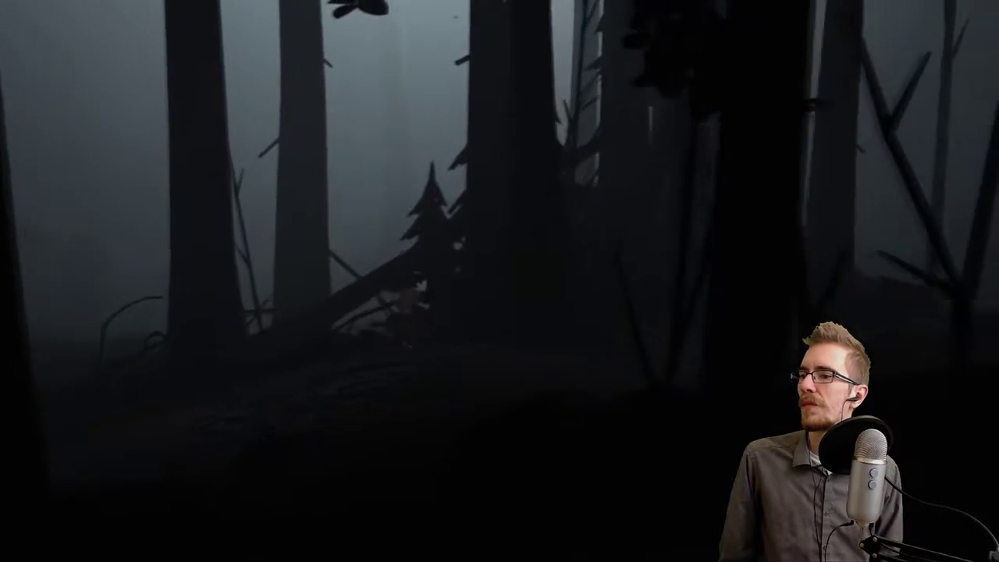
key(Right)
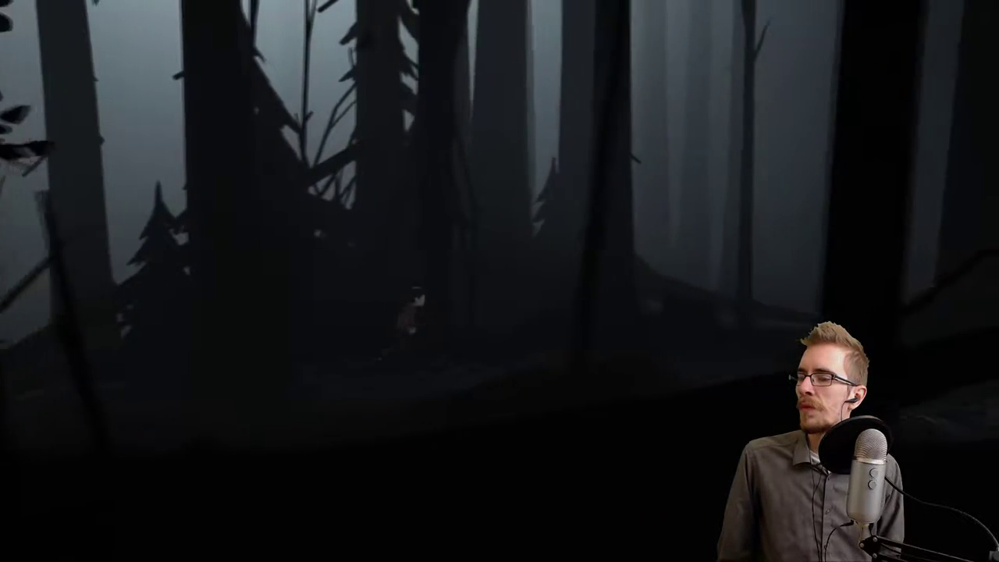
key(Right)
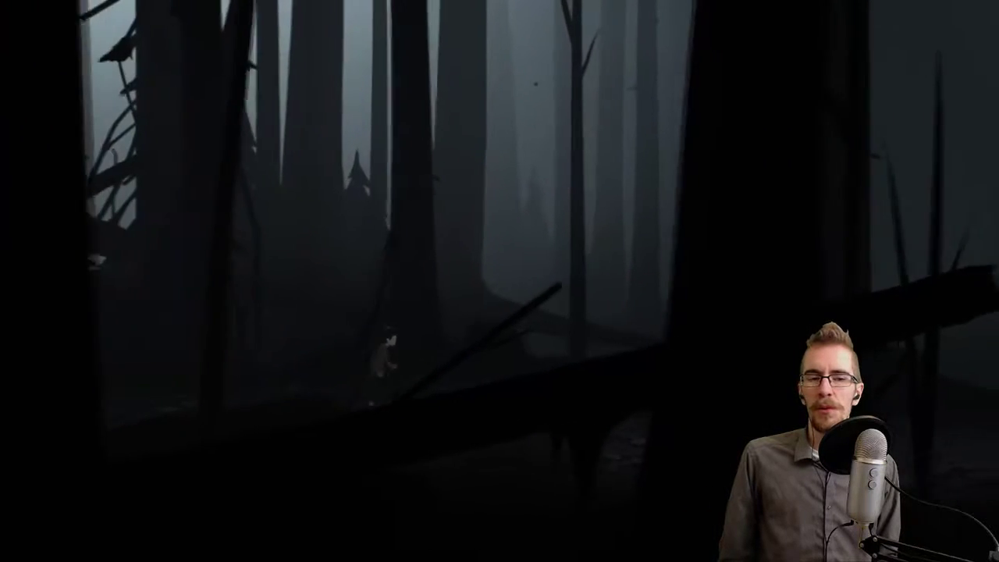
key(Right)
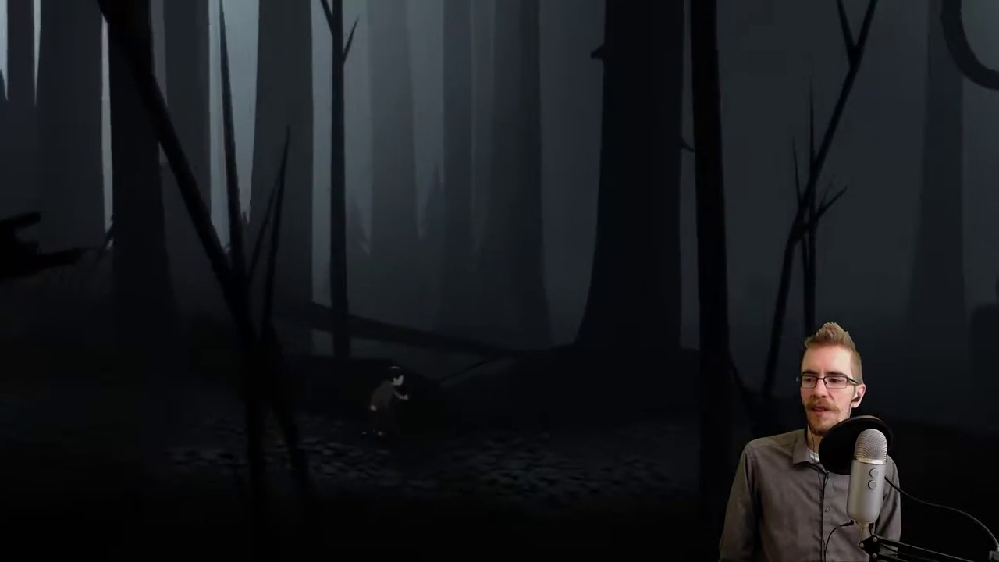
key(Right)
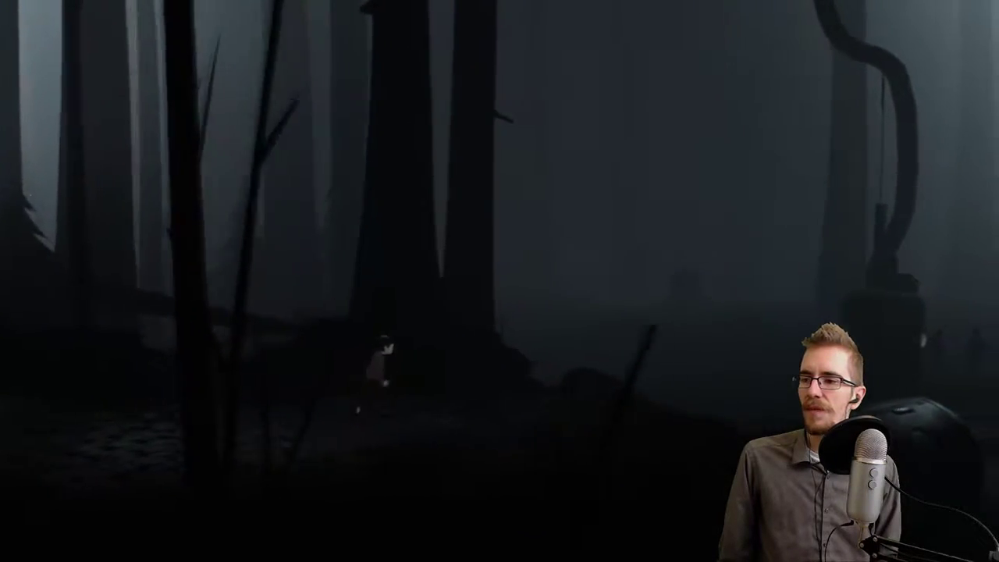
key(Right)
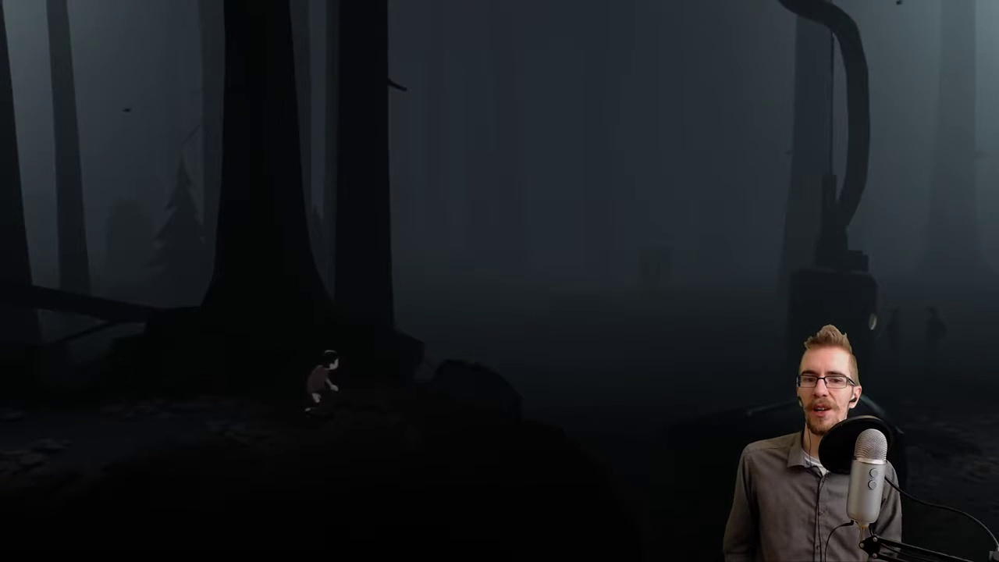
key(Right)
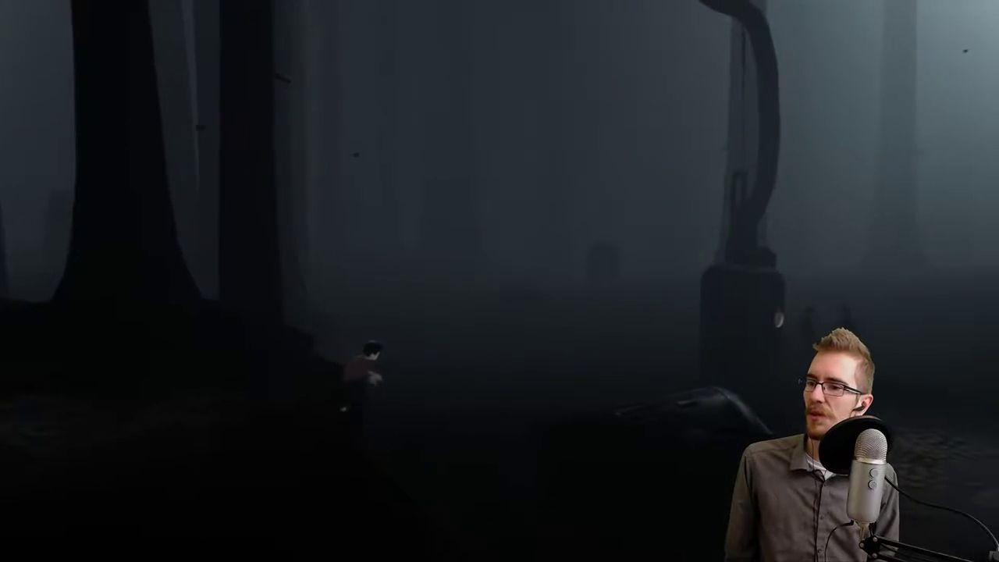
key(Right)
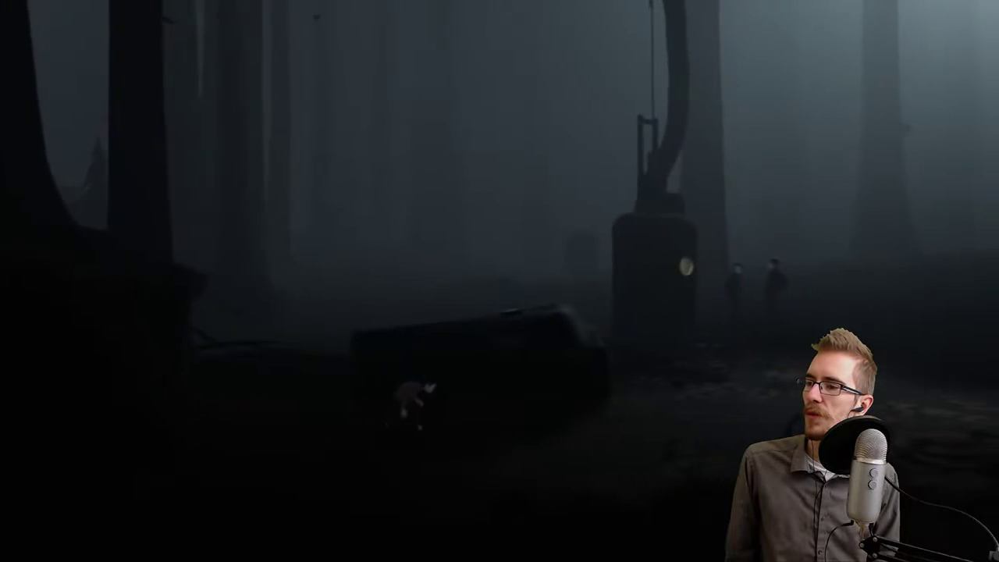
key(Right)
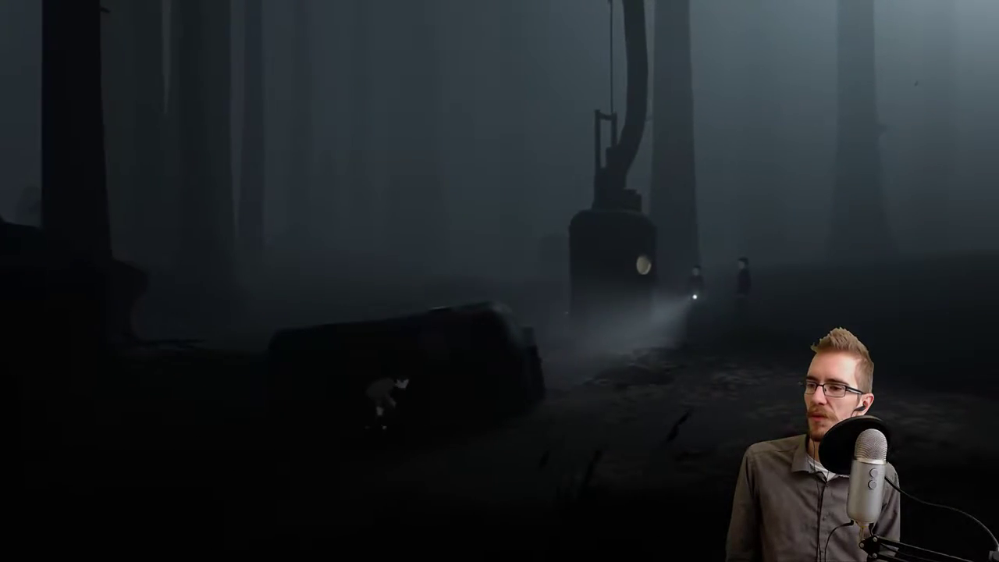
key(Right)
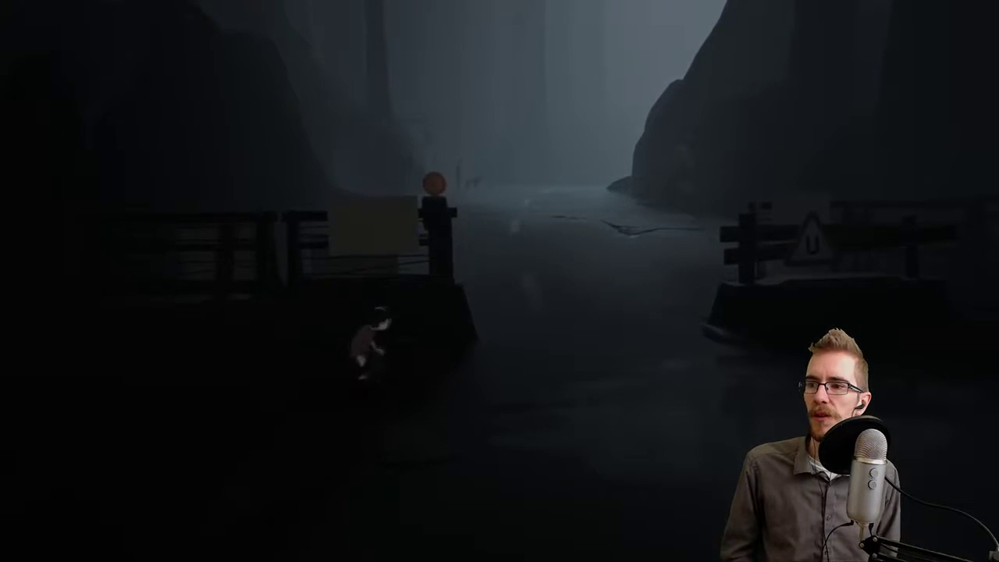
key(d)
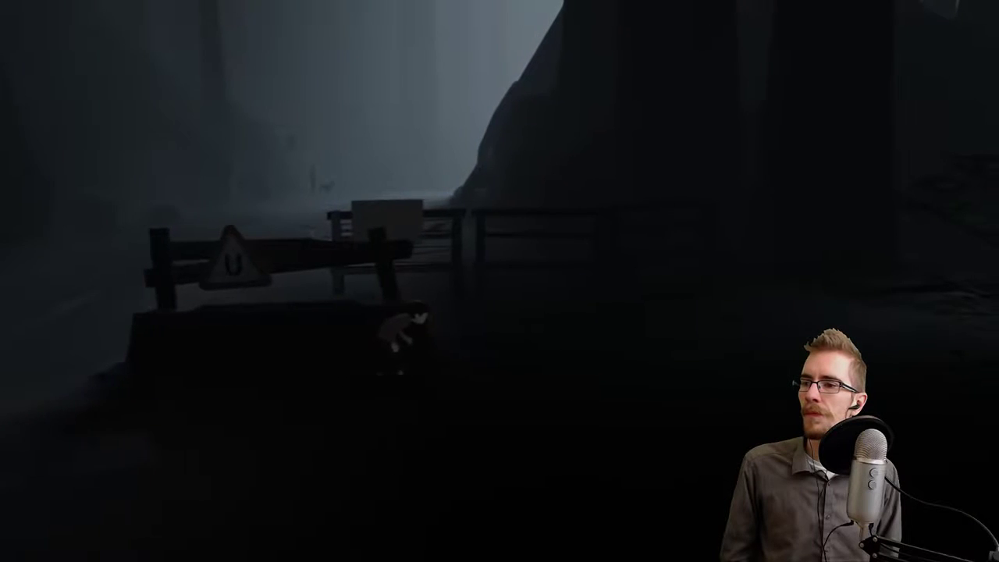
key(d)
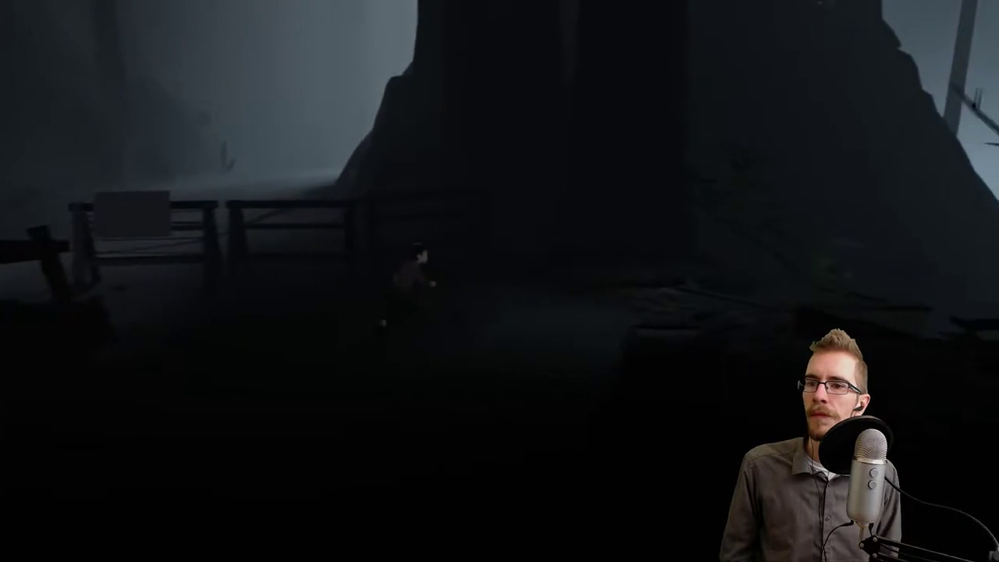
key(d)
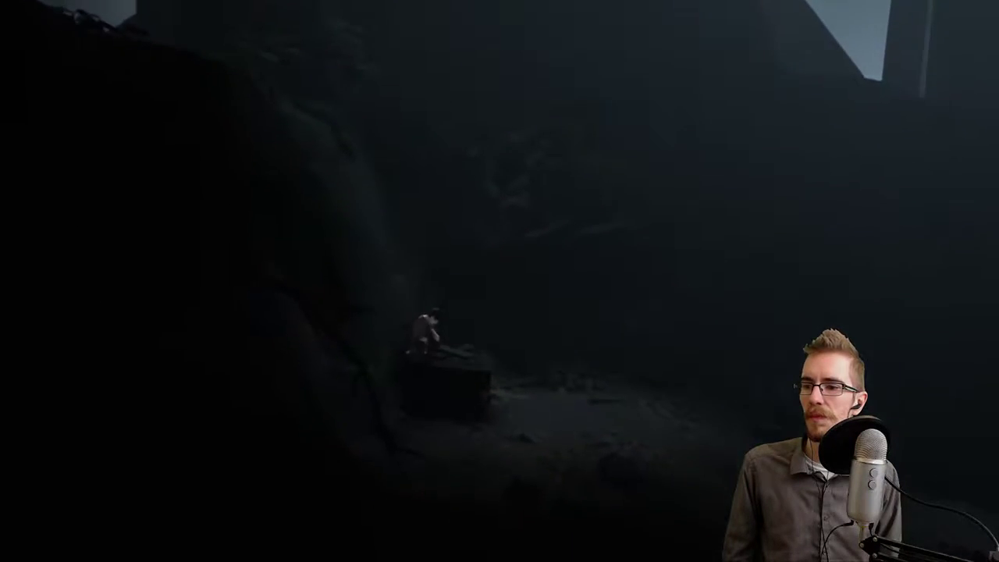
key(d)
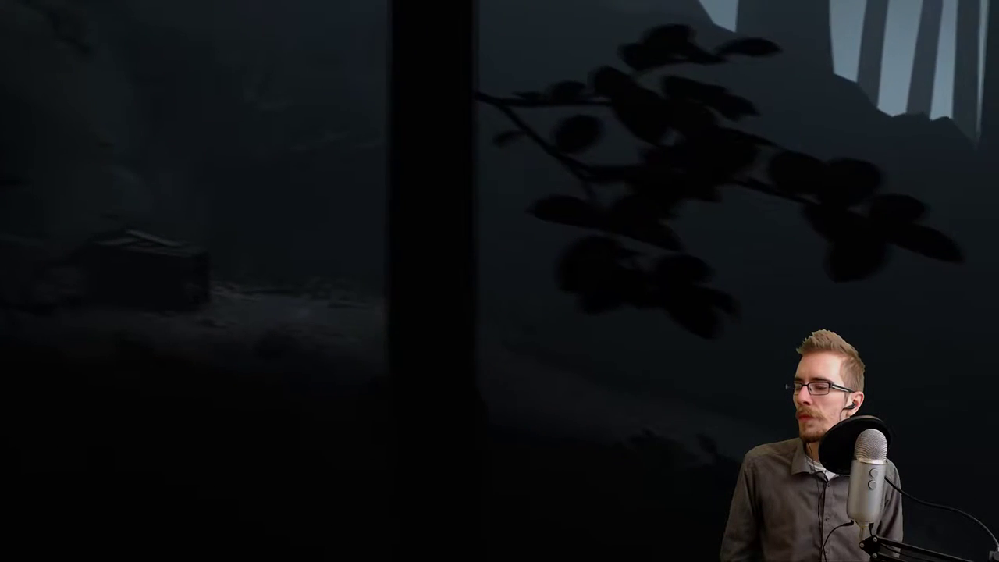
key(d)
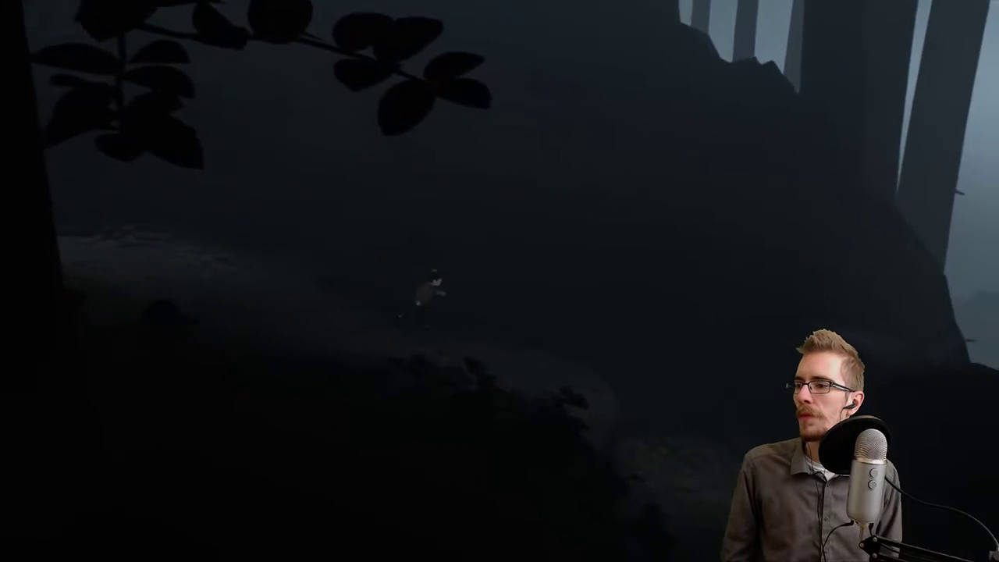
key(d)
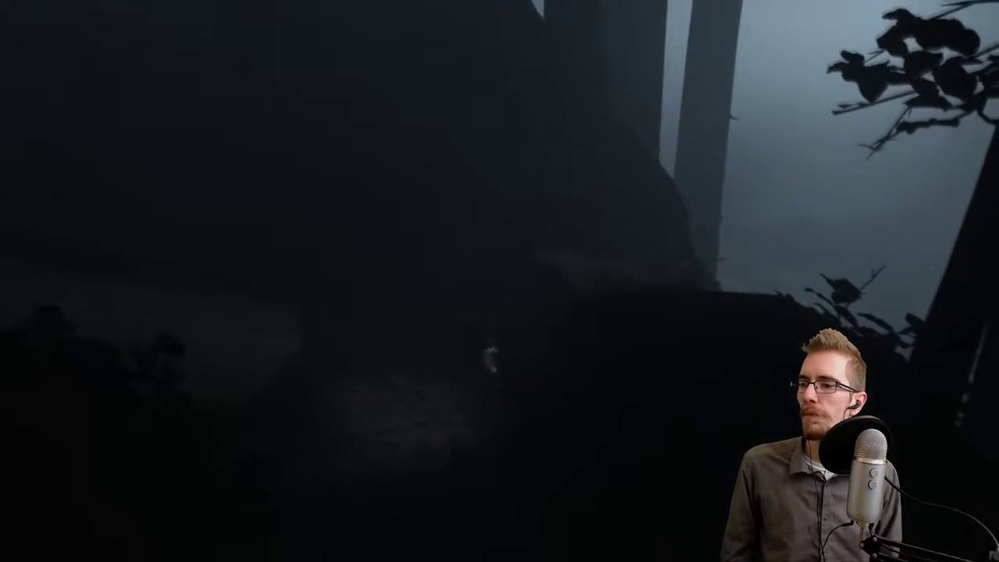
key(a)
key(a)
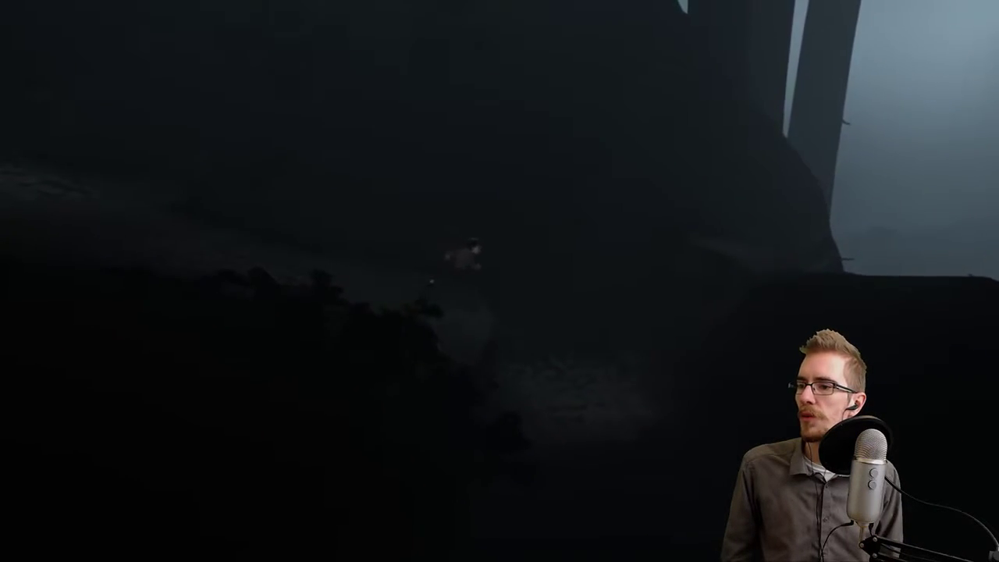
key(d)
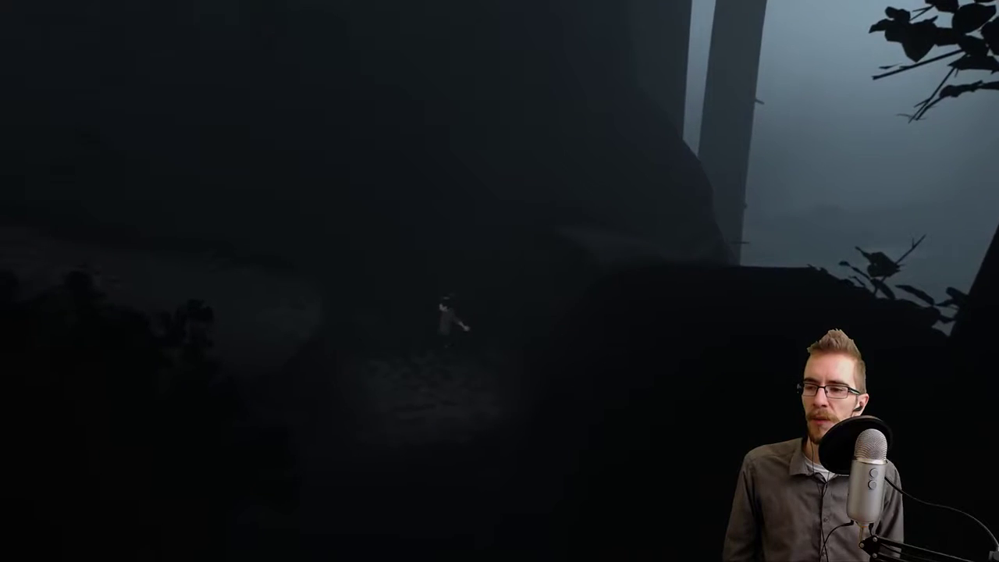
key(a)
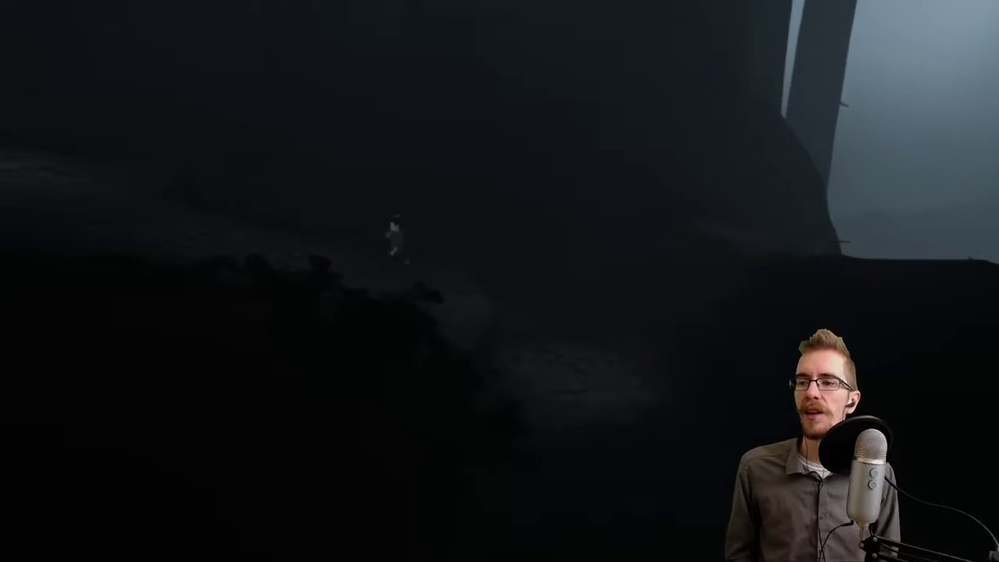
key(a)
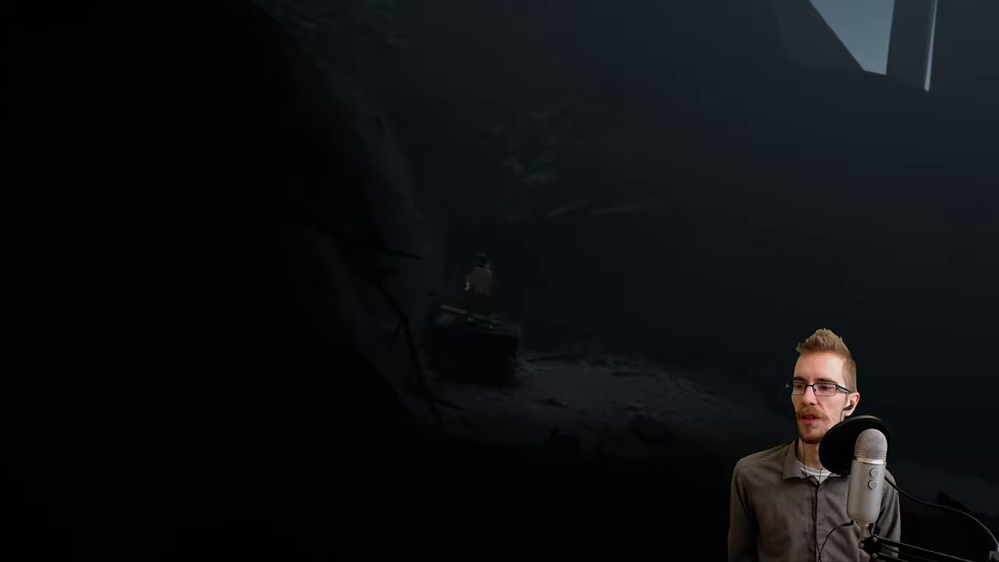
key(d)
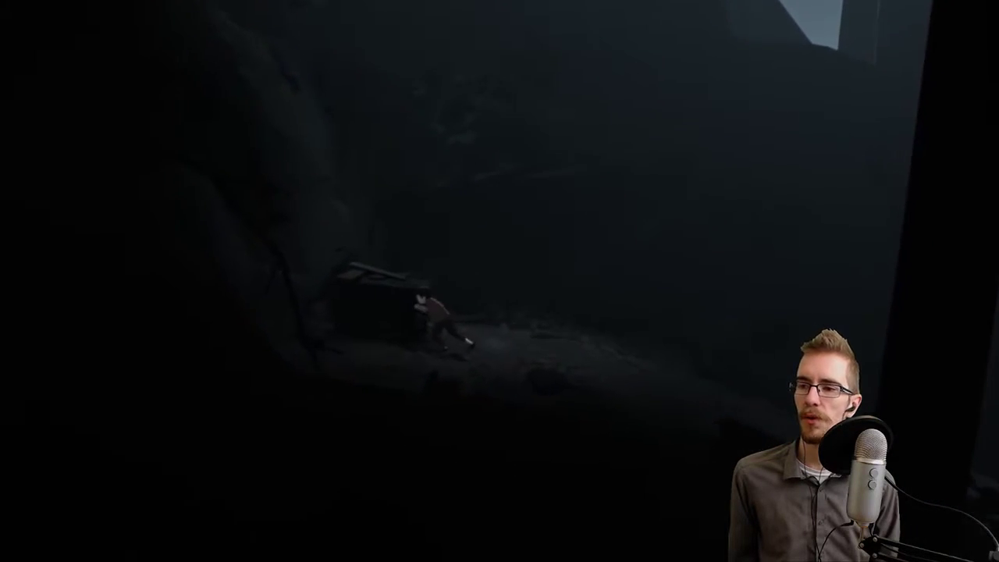
key(d)
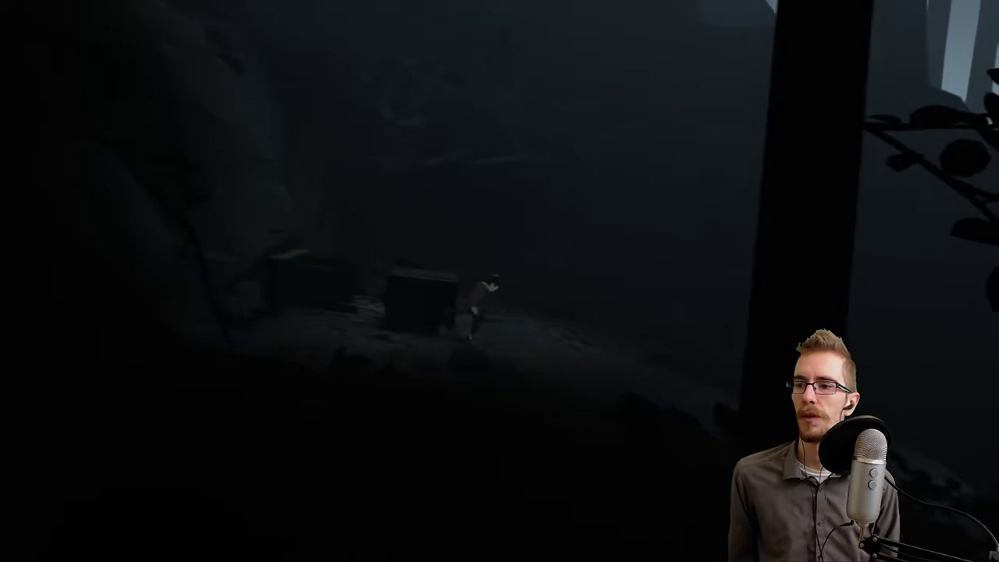
key(a)
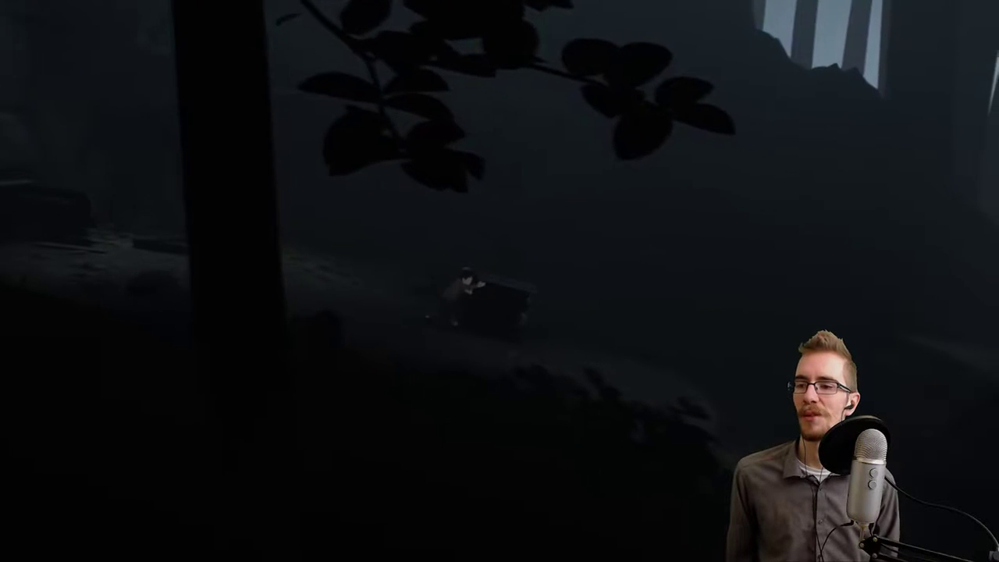
key(d)
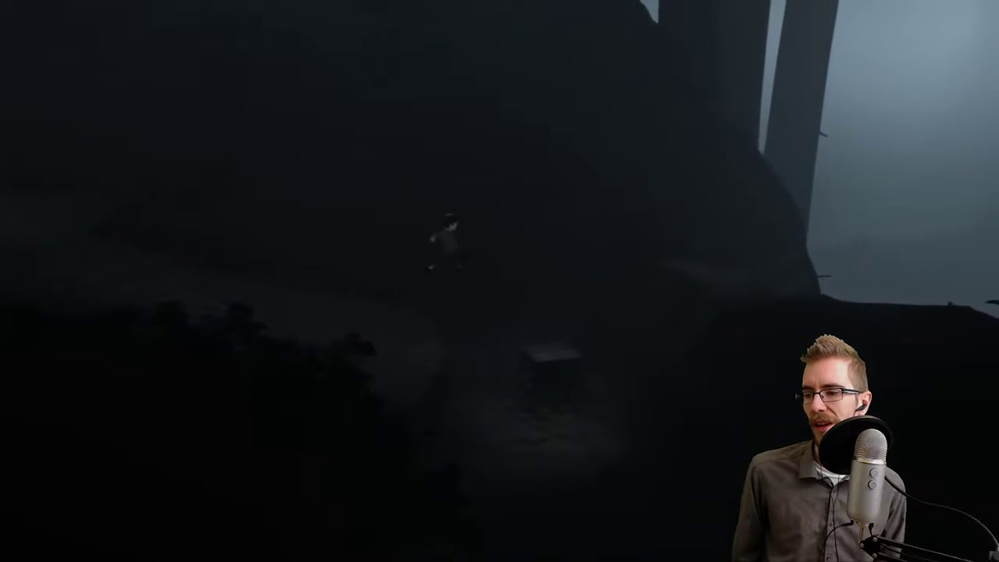
key(d)
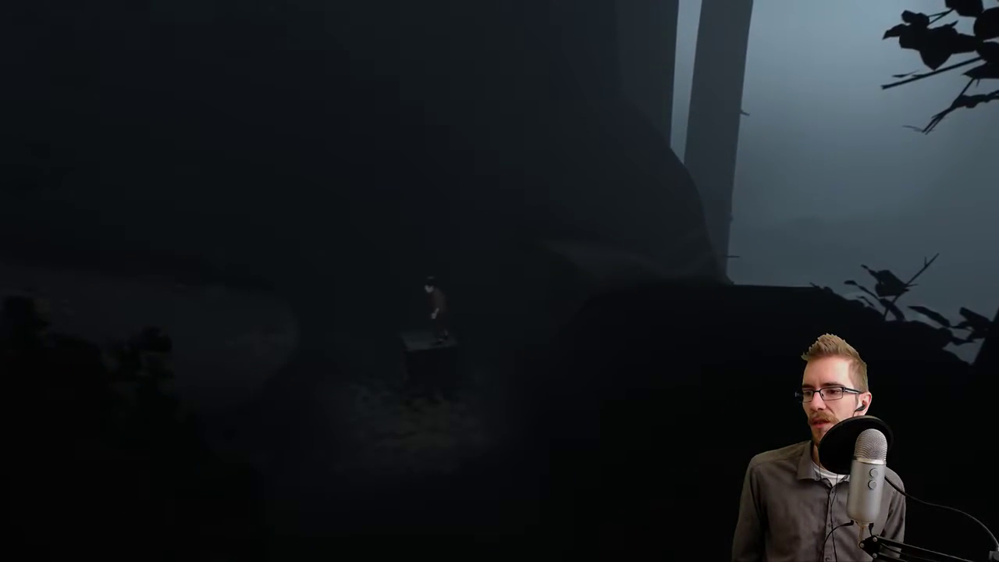
key(d)
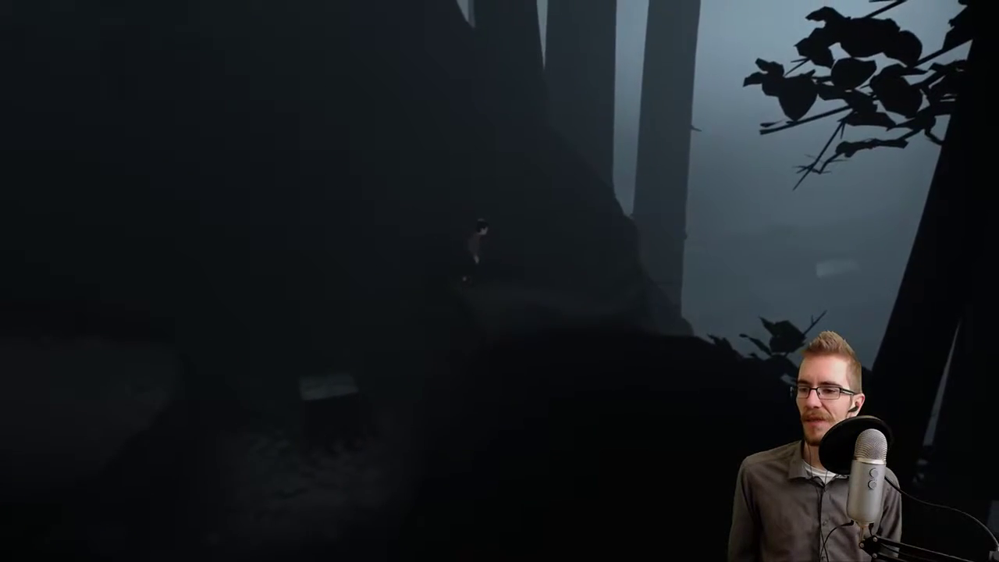
key(d)
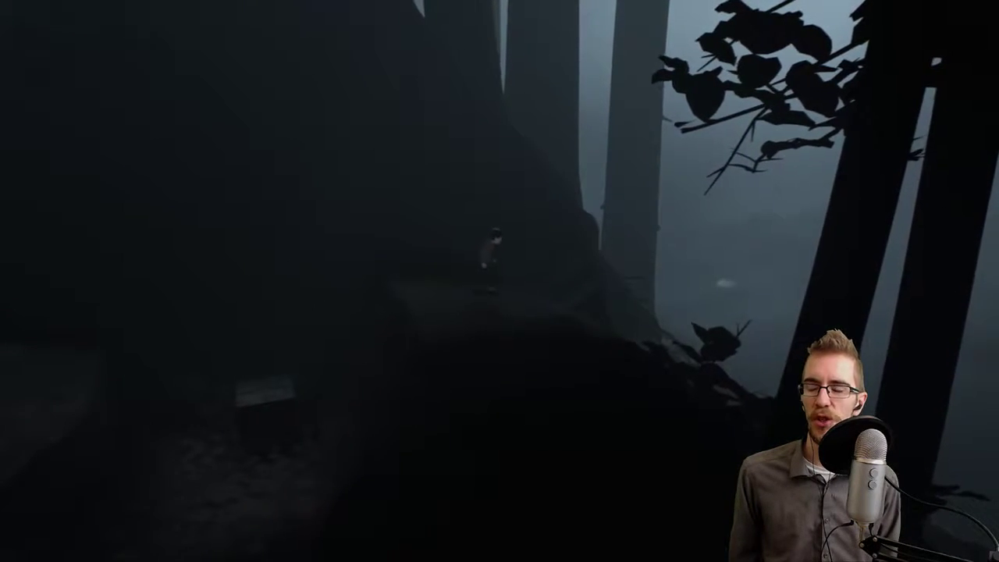
key(d)
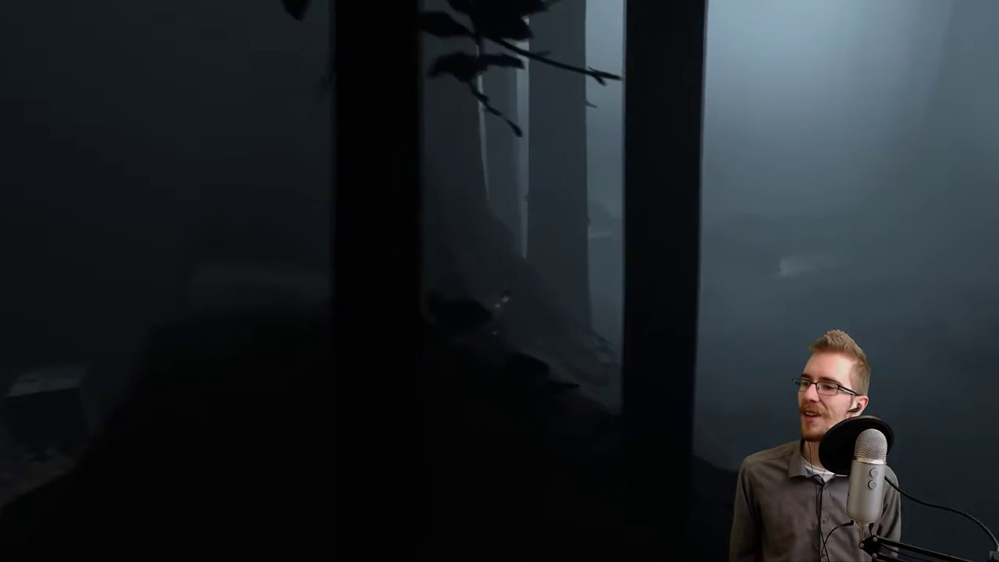
key(d)
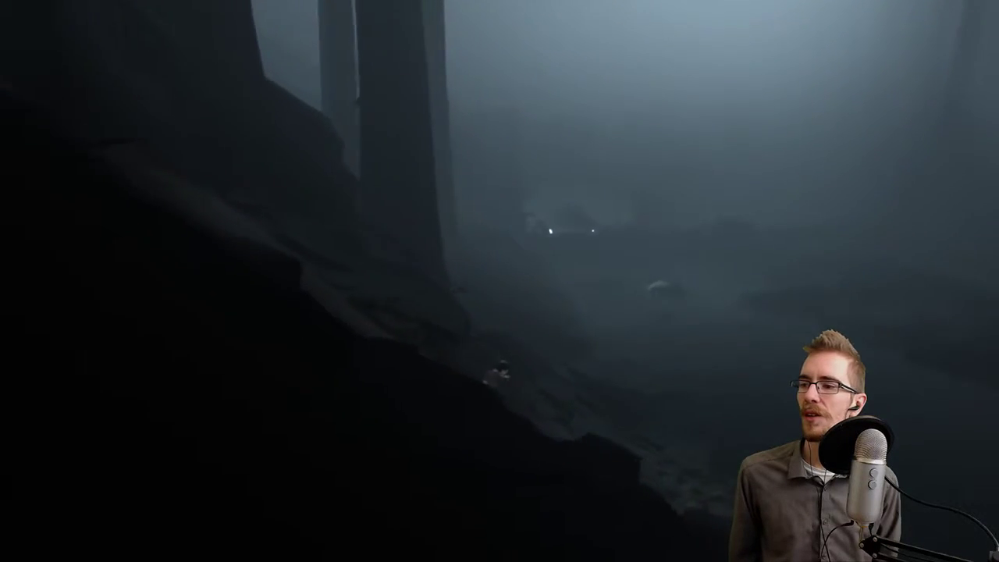
key(d)
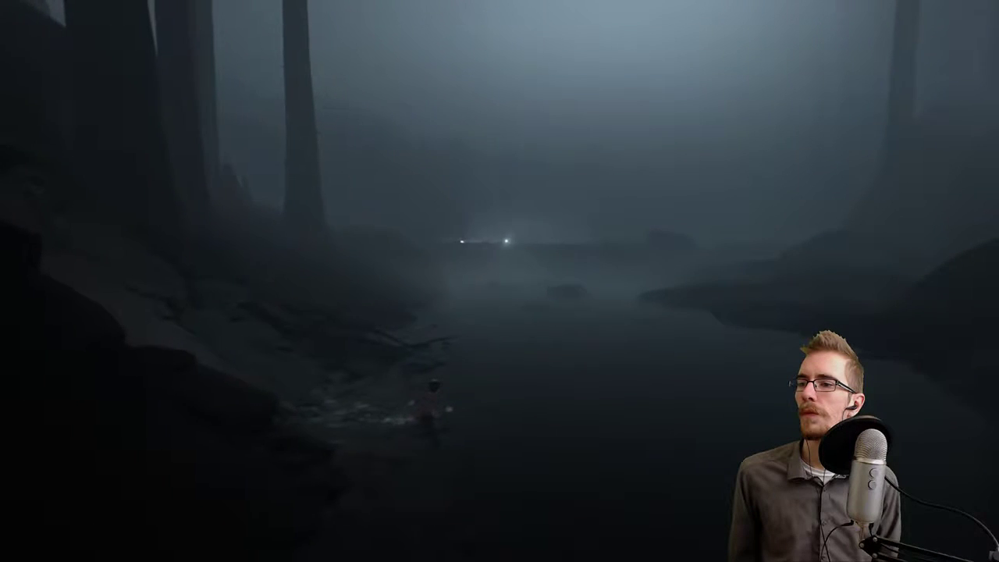
key(d)
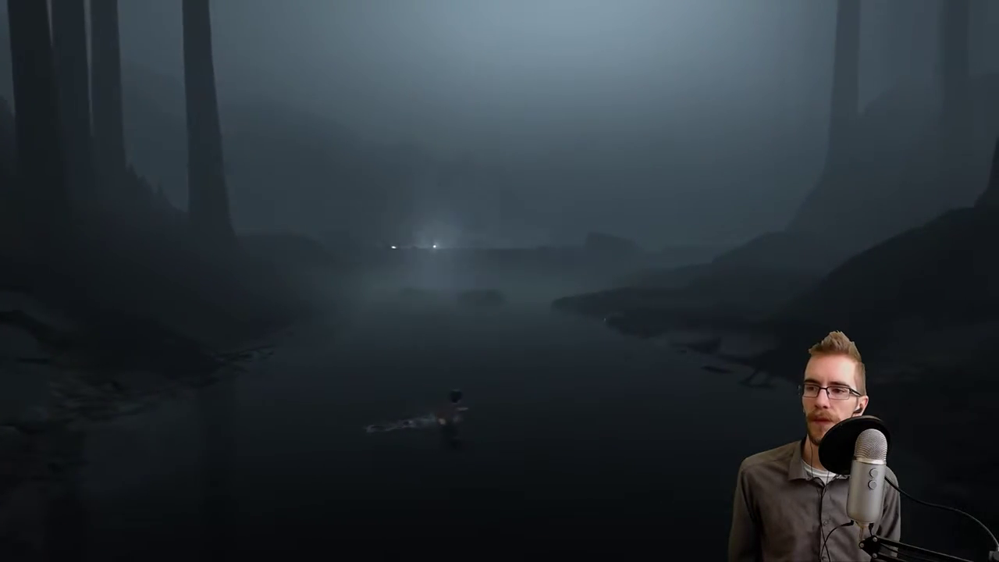
key(d)
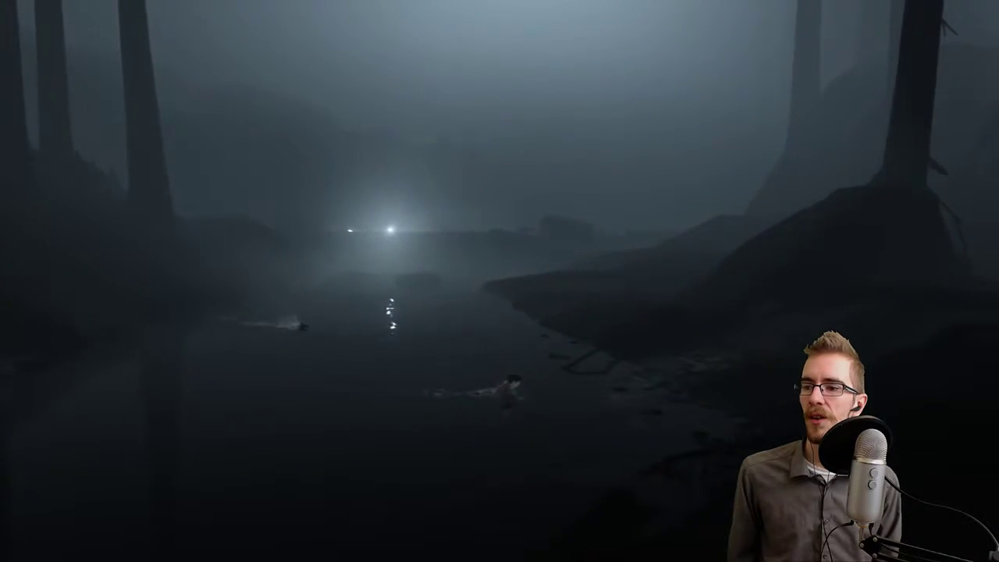
key(d)
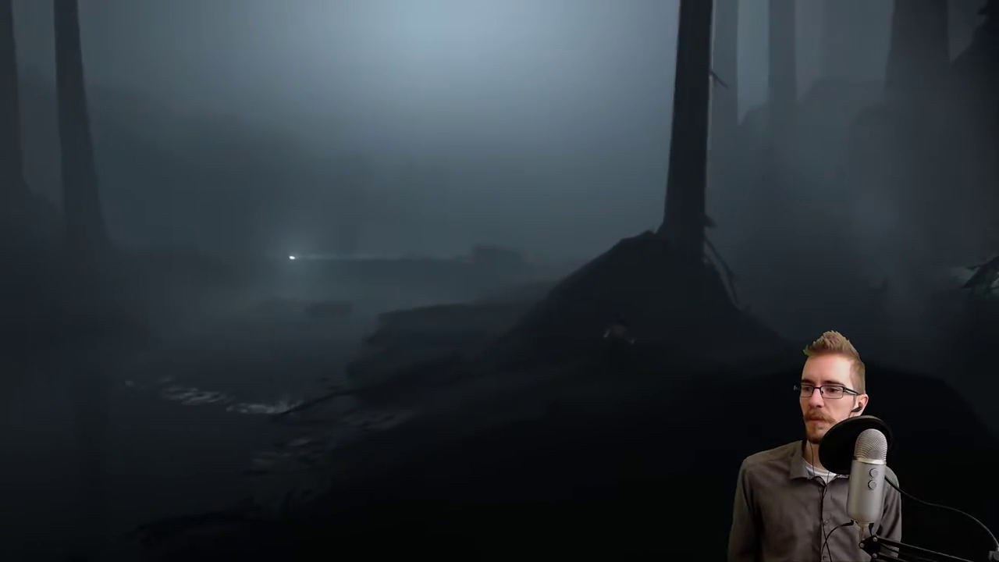
key(d)
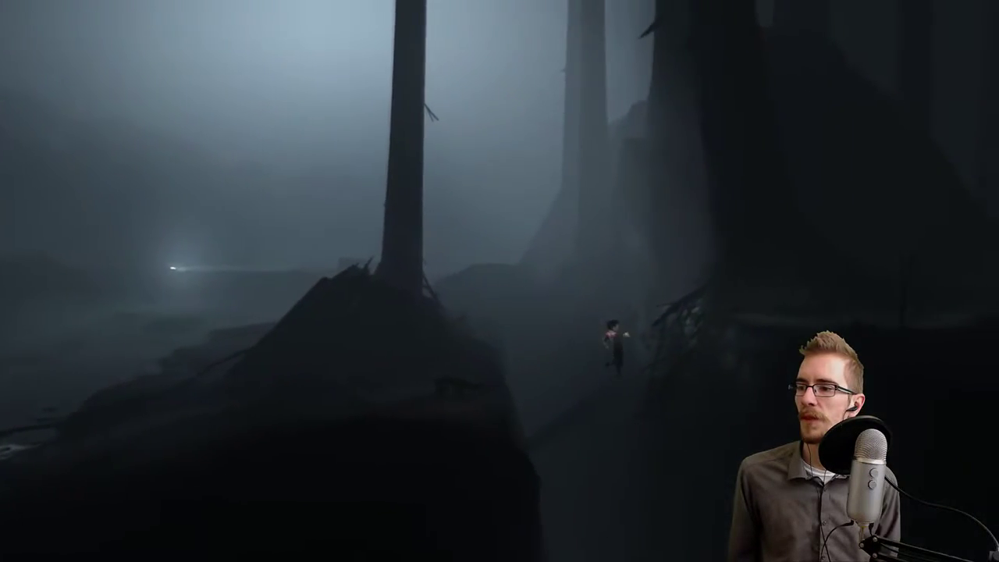
key(d)
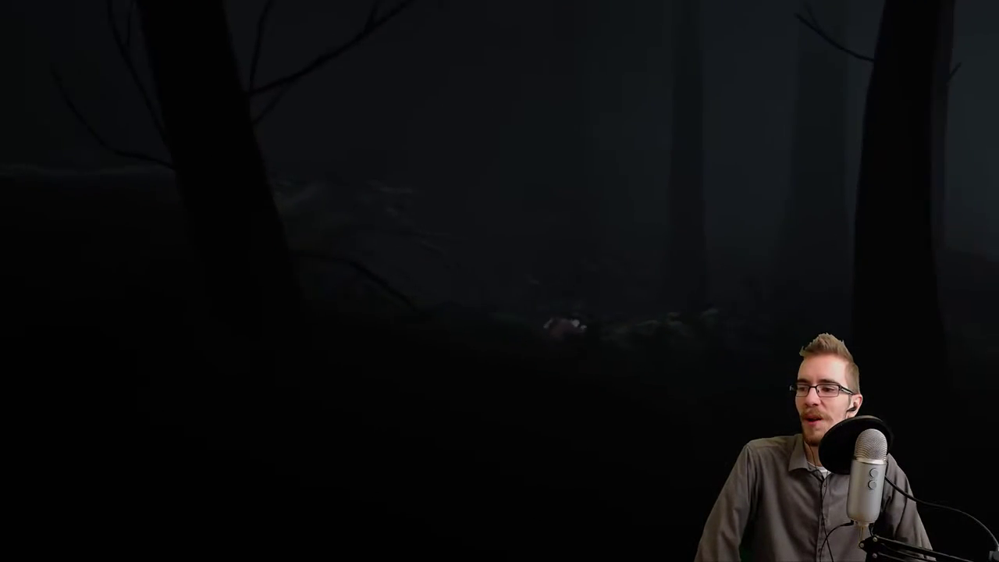
key(d)
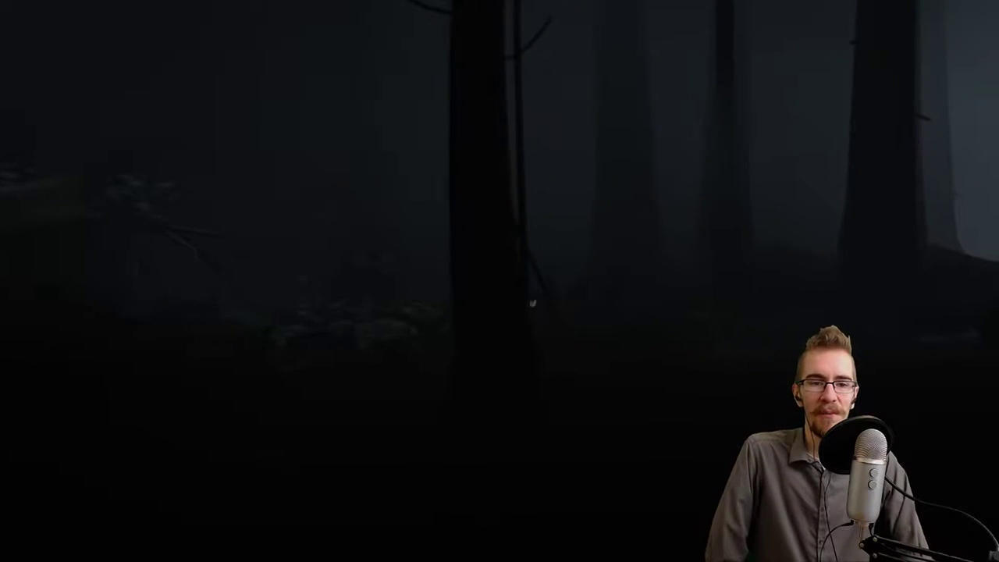
key(d)
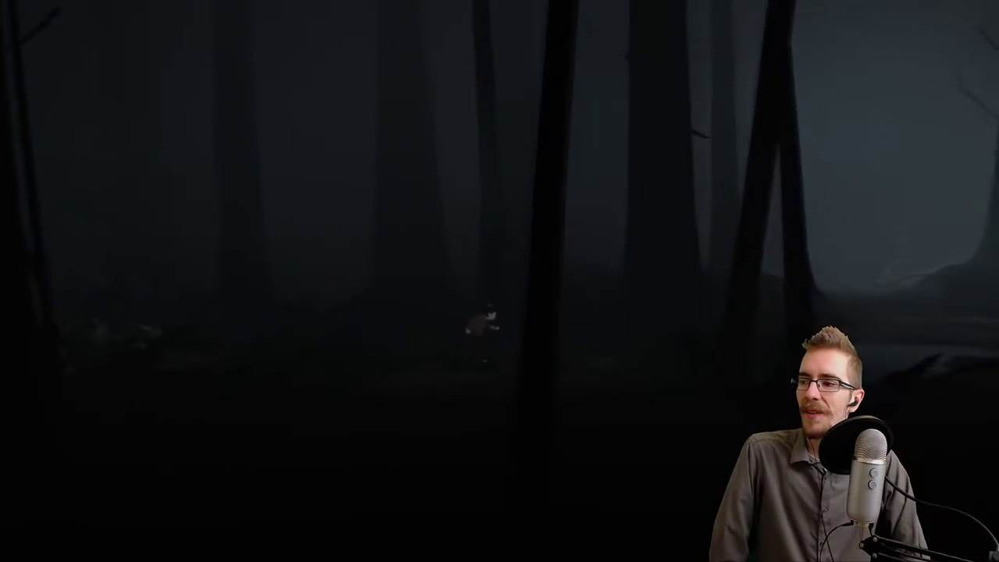
key(d)
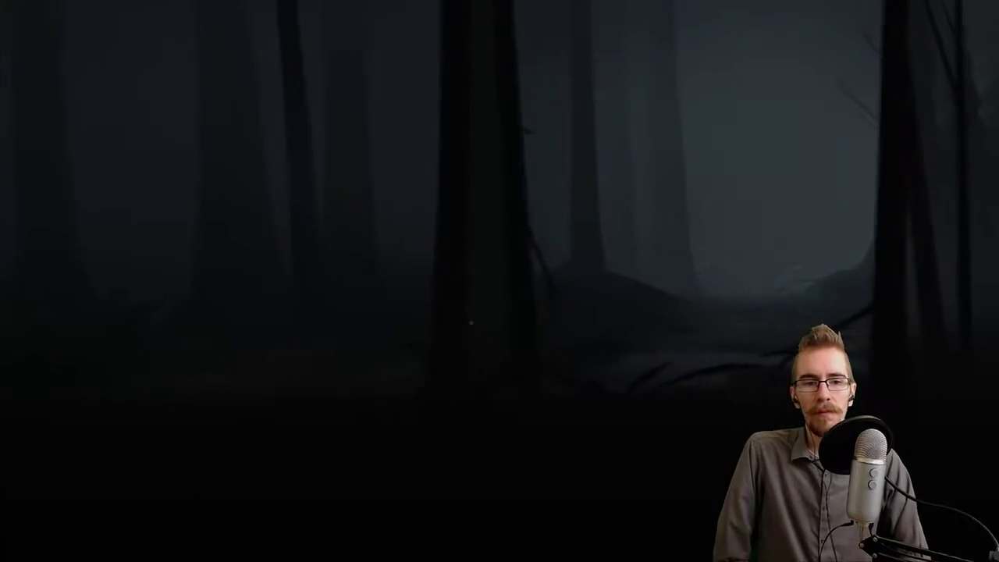
key(d)
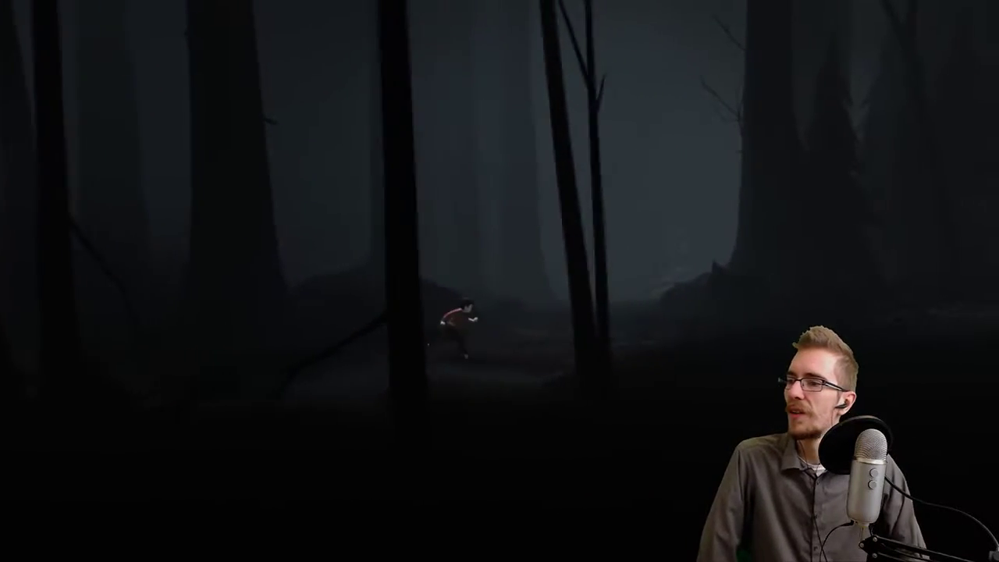
key(d)
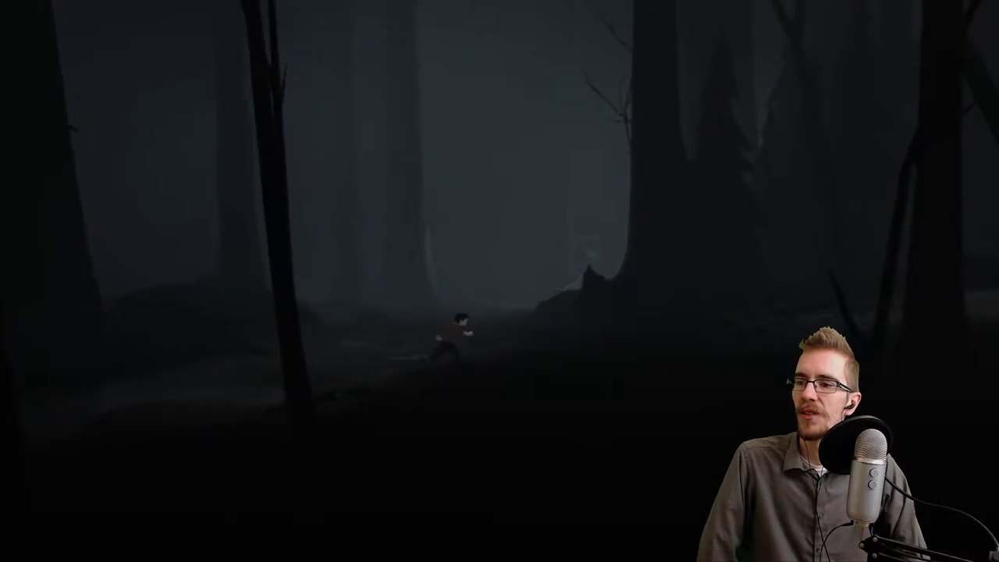
key(d)
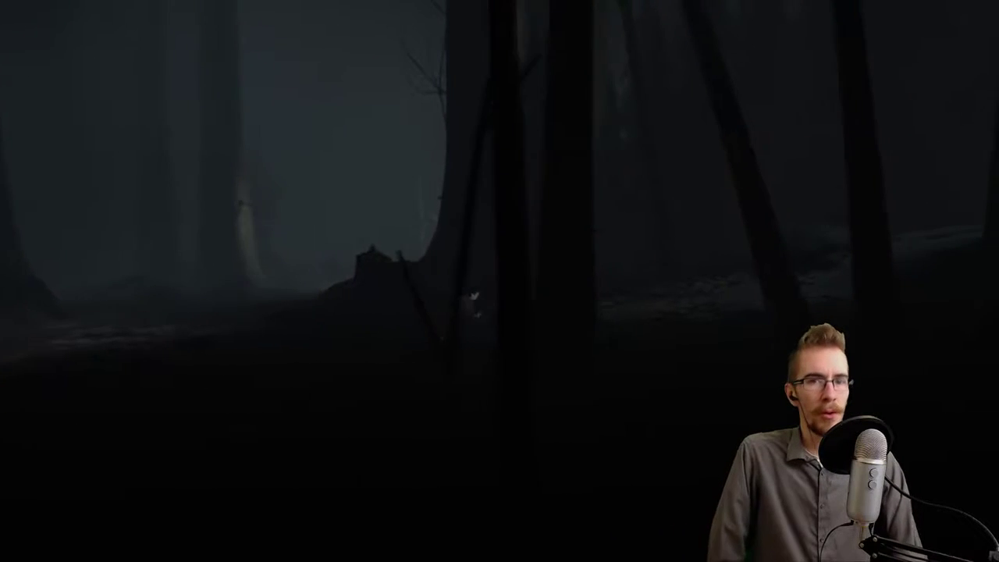
key(d)
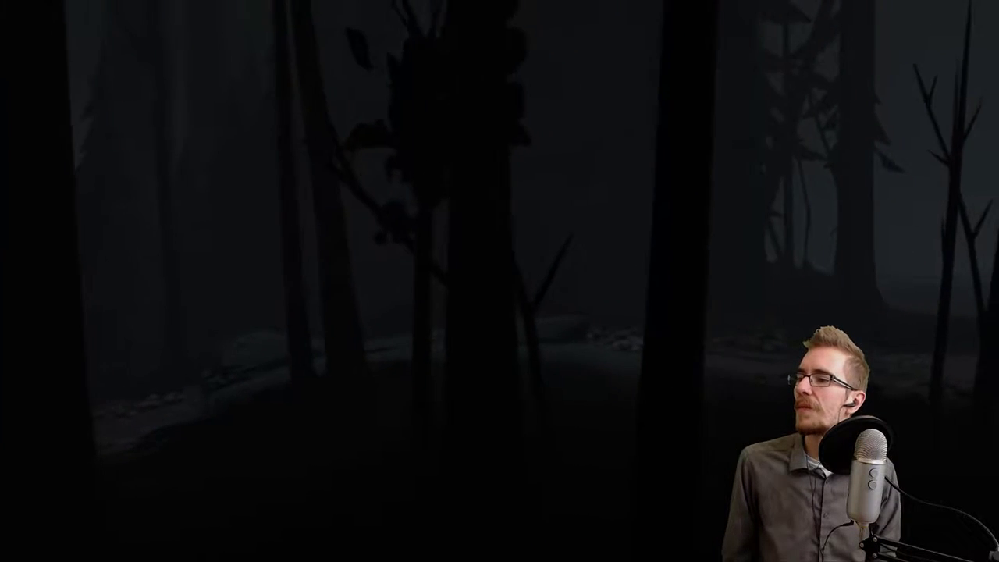
key(d)
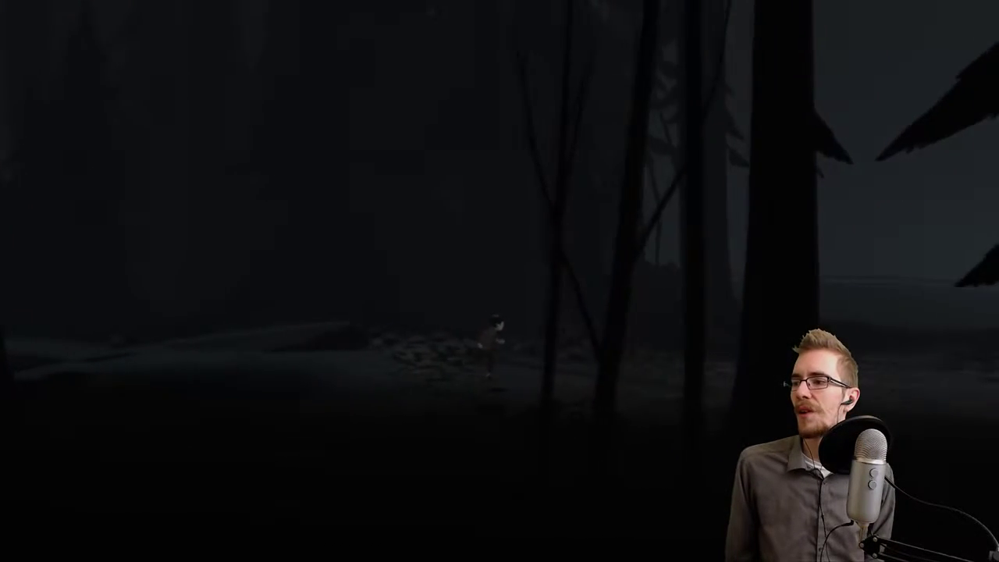
key(d)
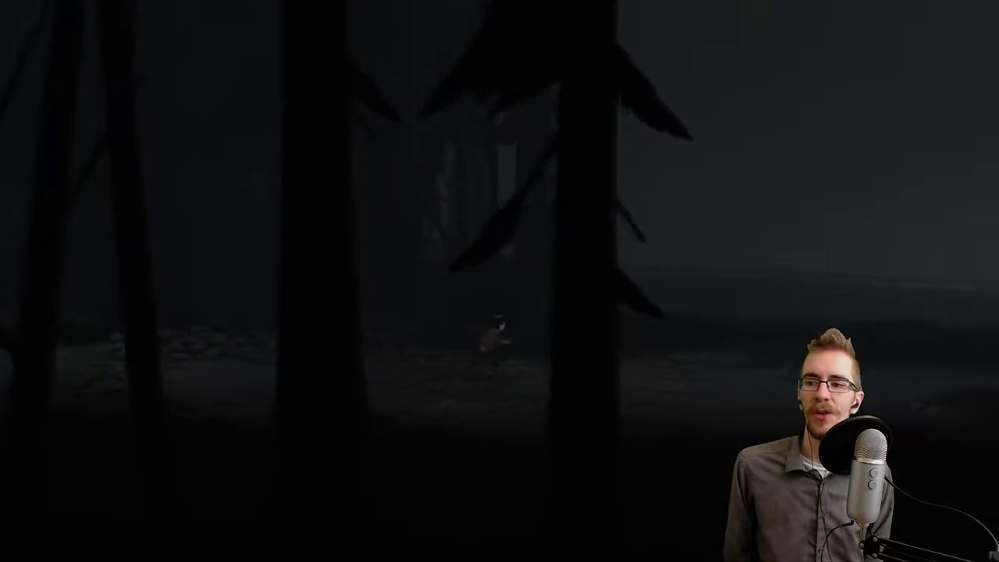
key(d)
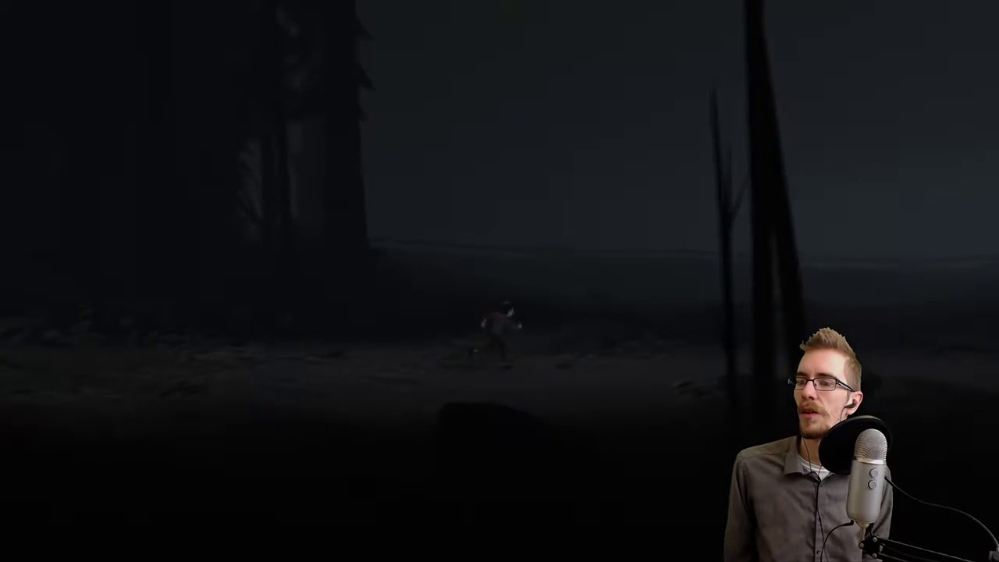
key(d)
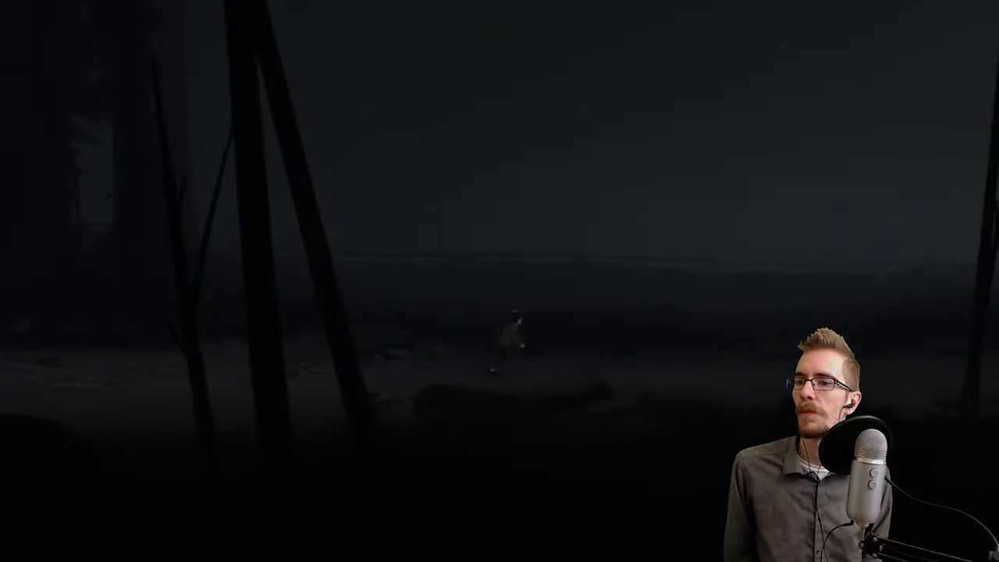
key(d)
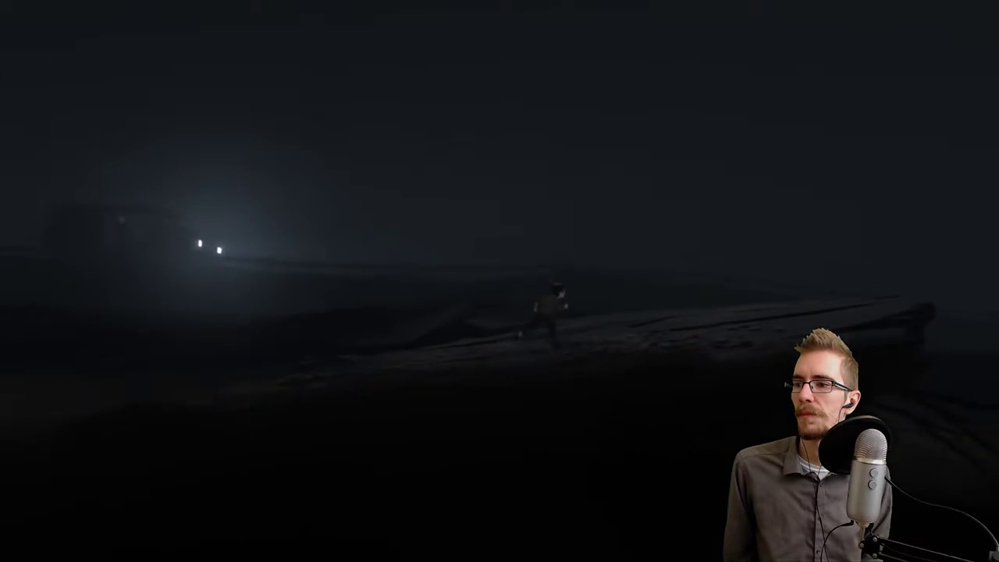
key(d)
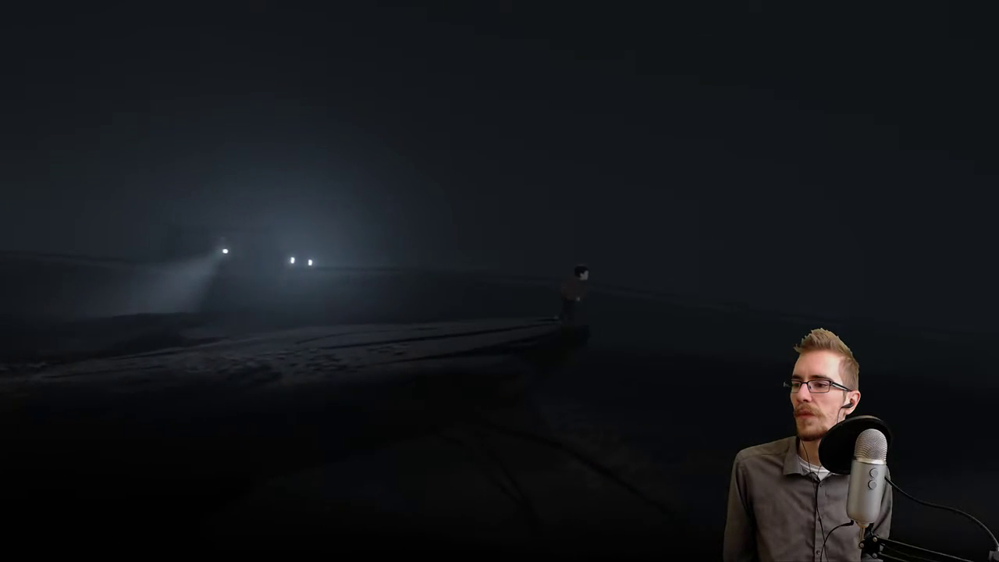
key(space)
key(d)
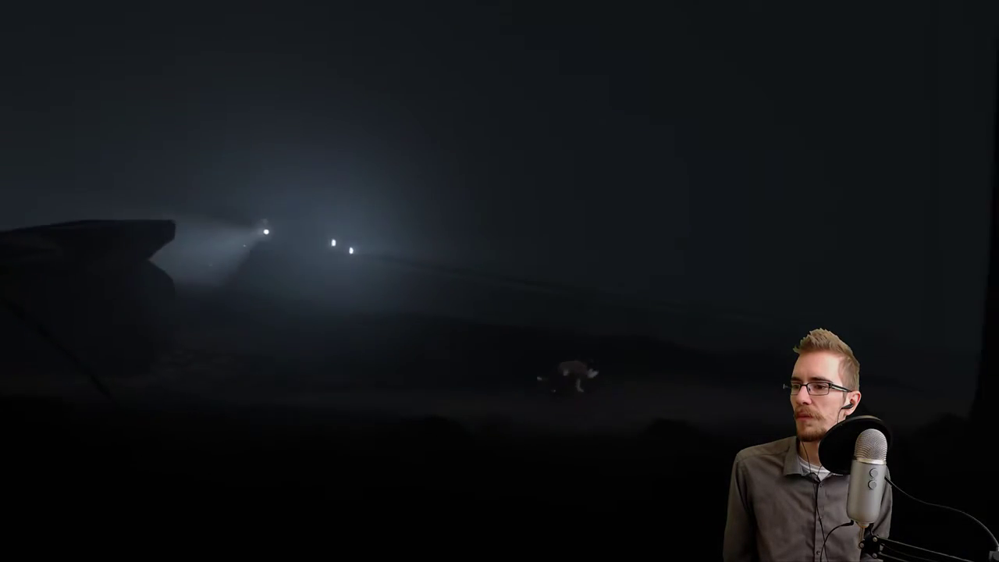
key(d)
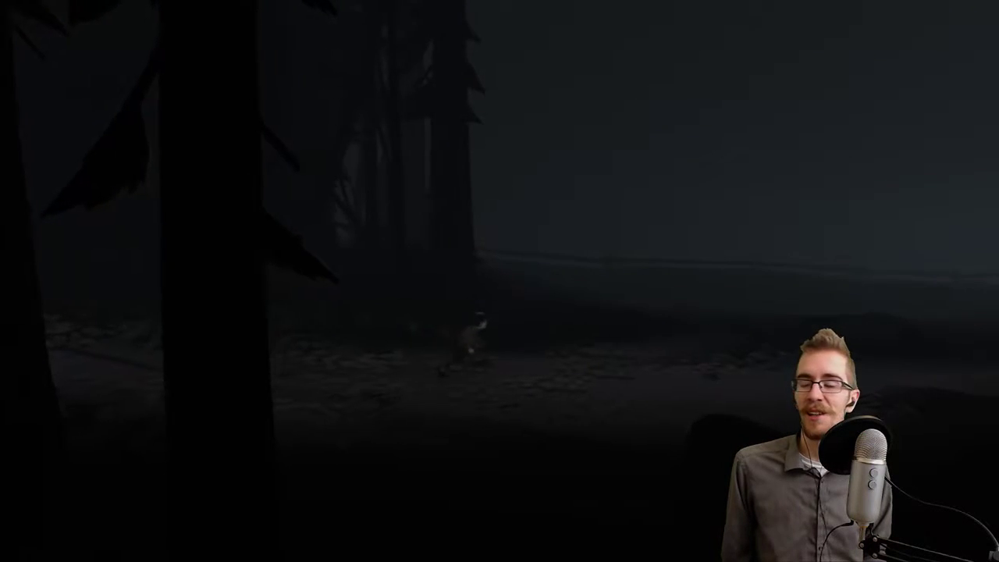
key(Right)
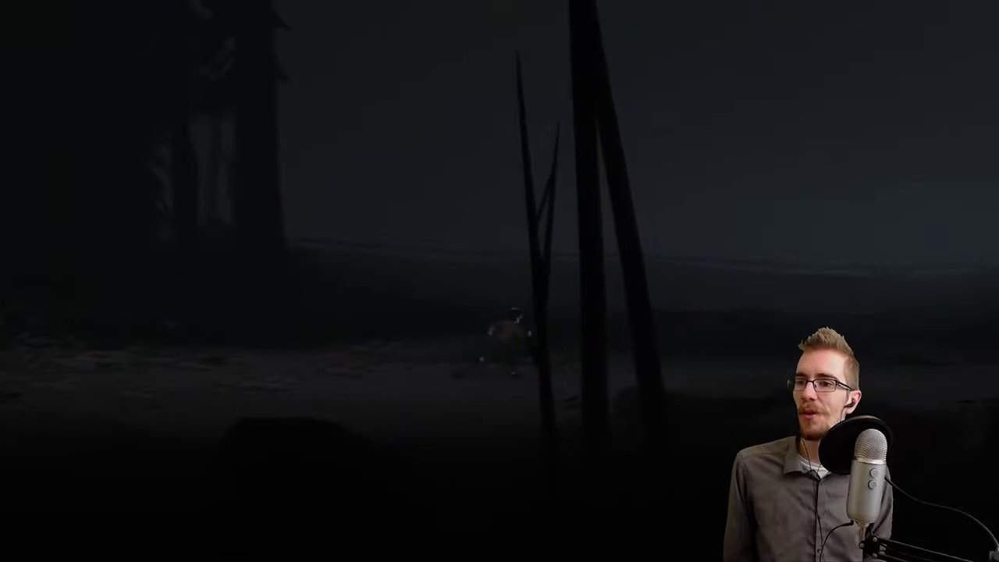
key(Right)
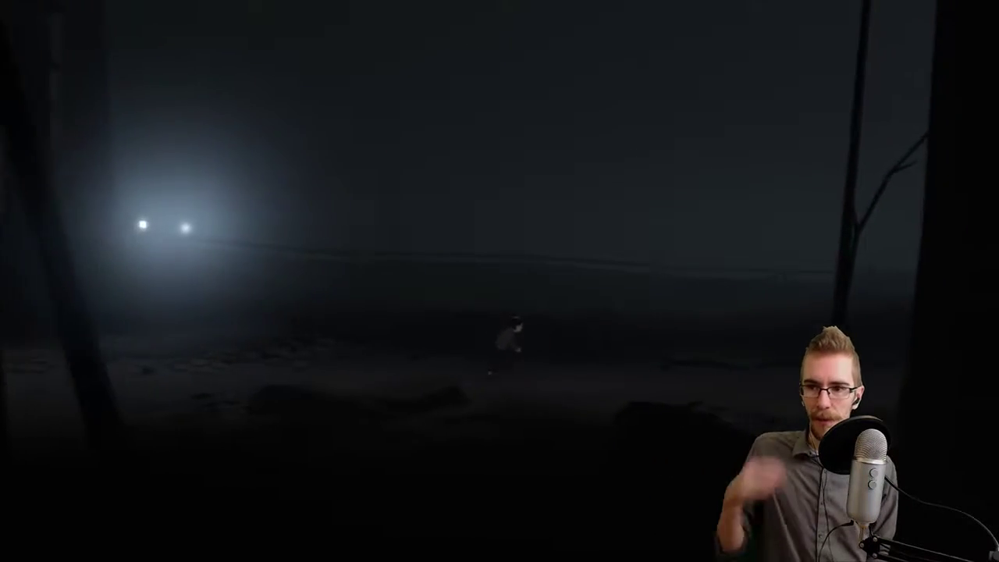
key(Right)
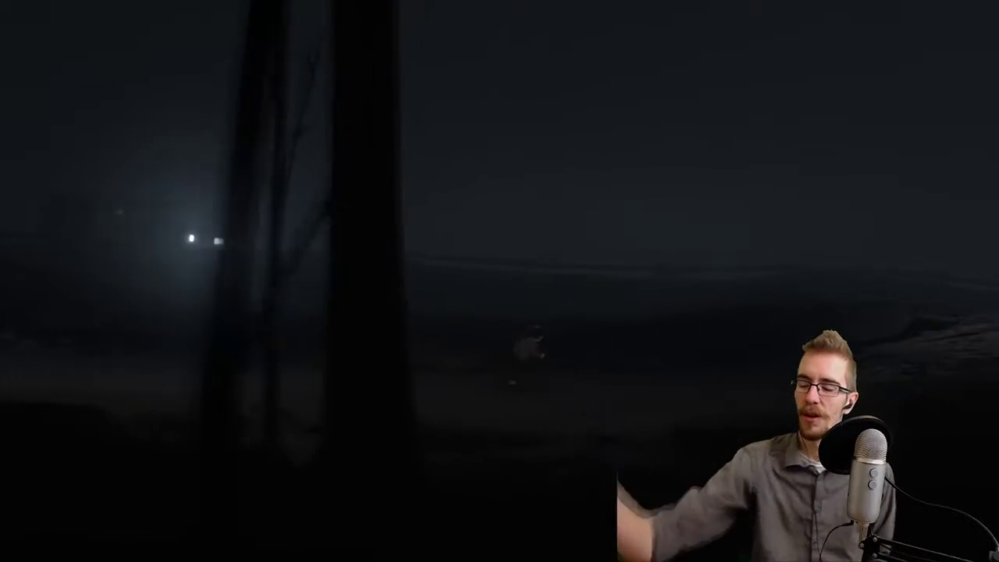
key(Right)
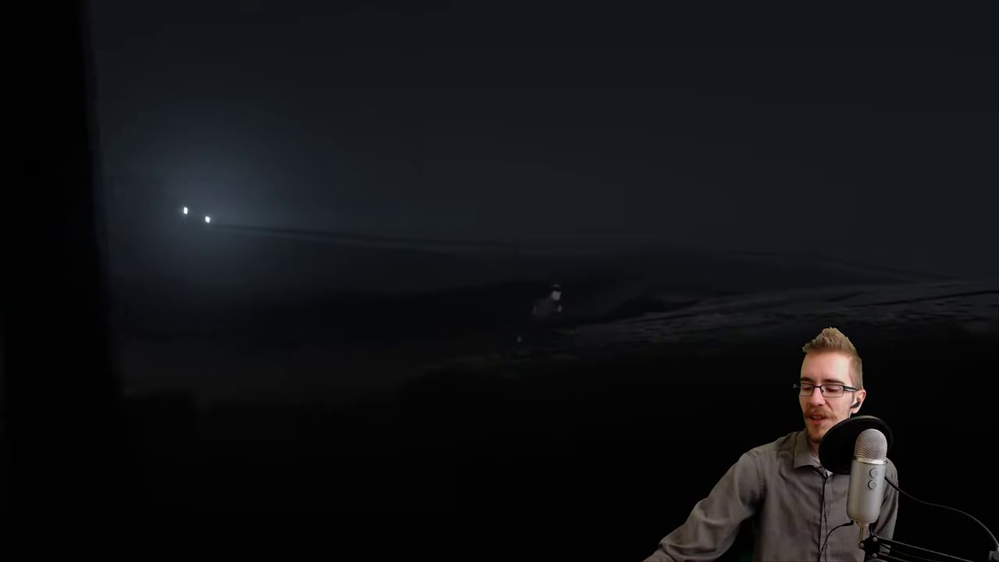
key(Right)
key(Right)
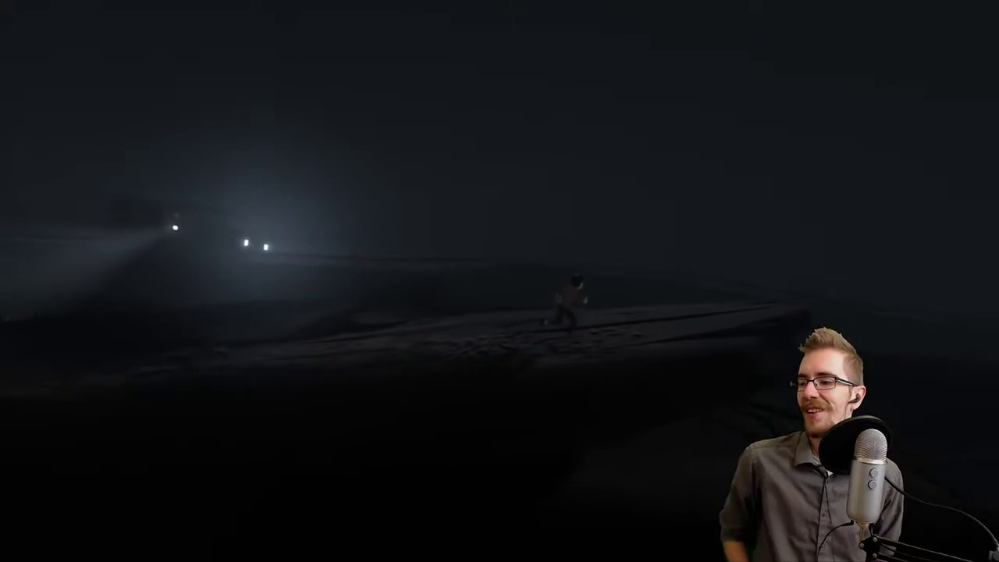
key(Right)
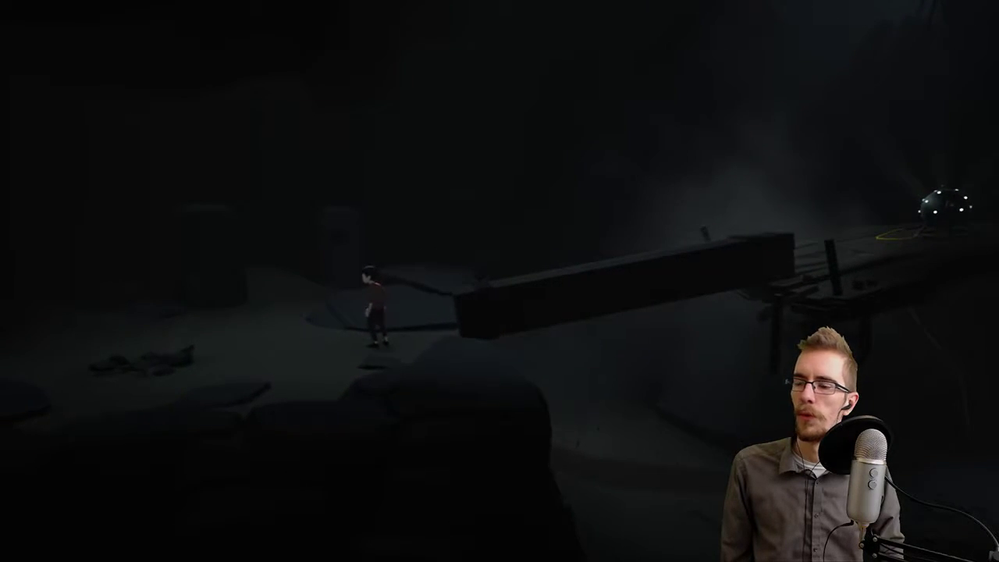
key(Right)
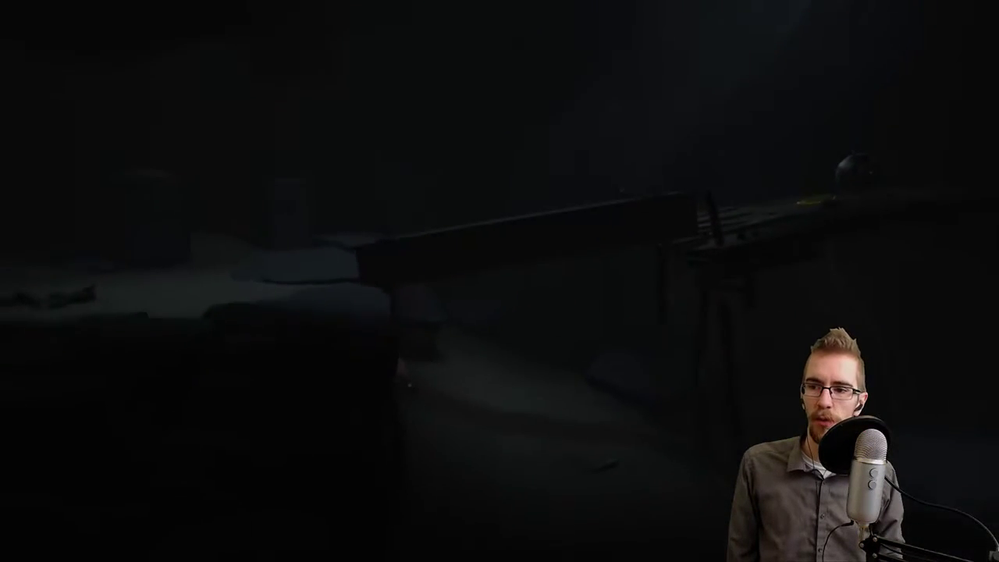
key(Right)
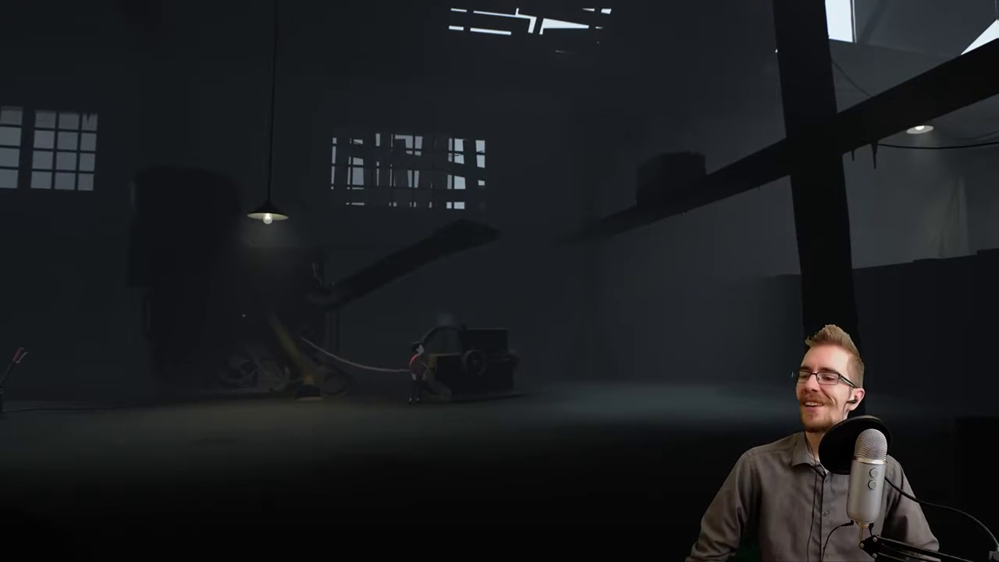
key(Left)
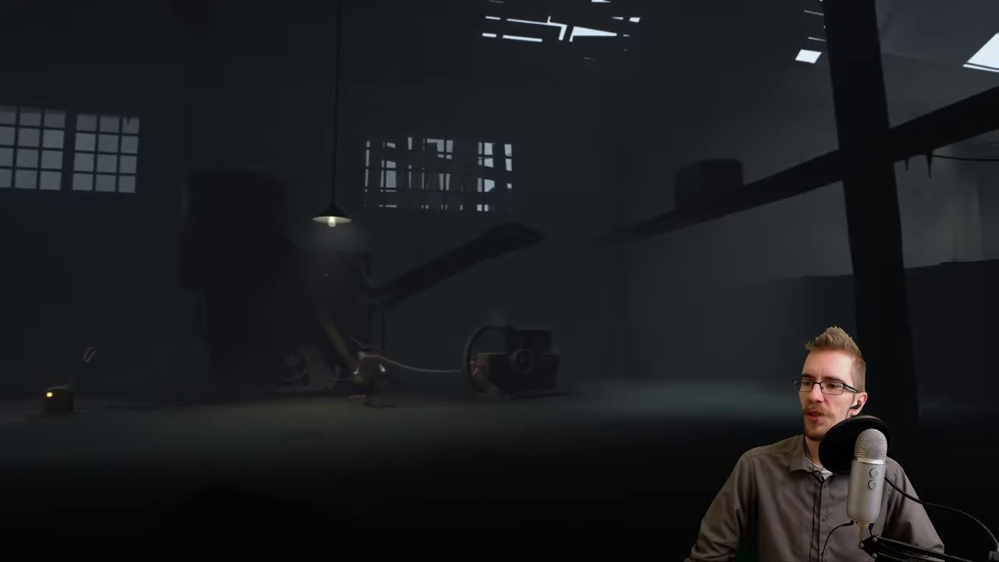
key(Left)
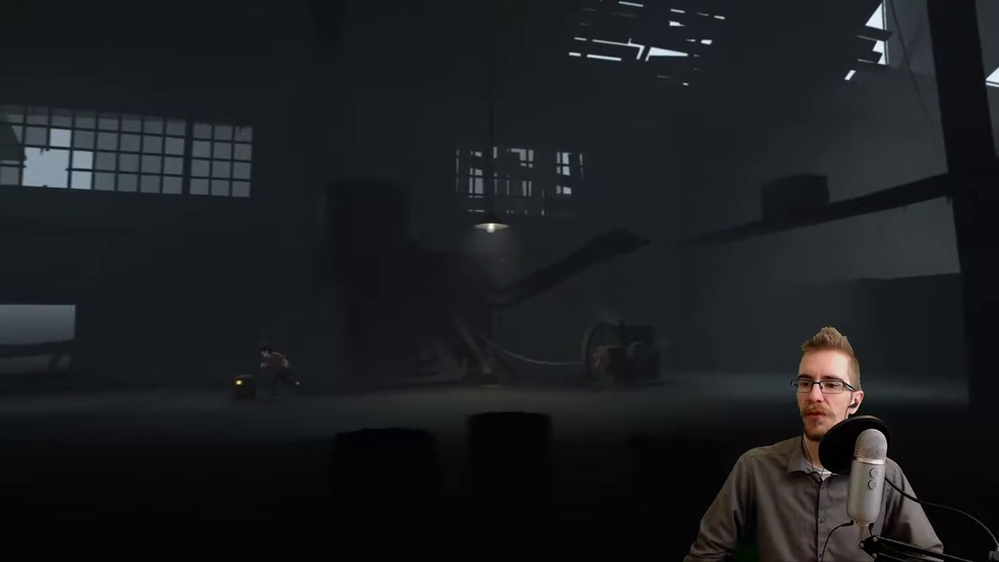
key(Left)
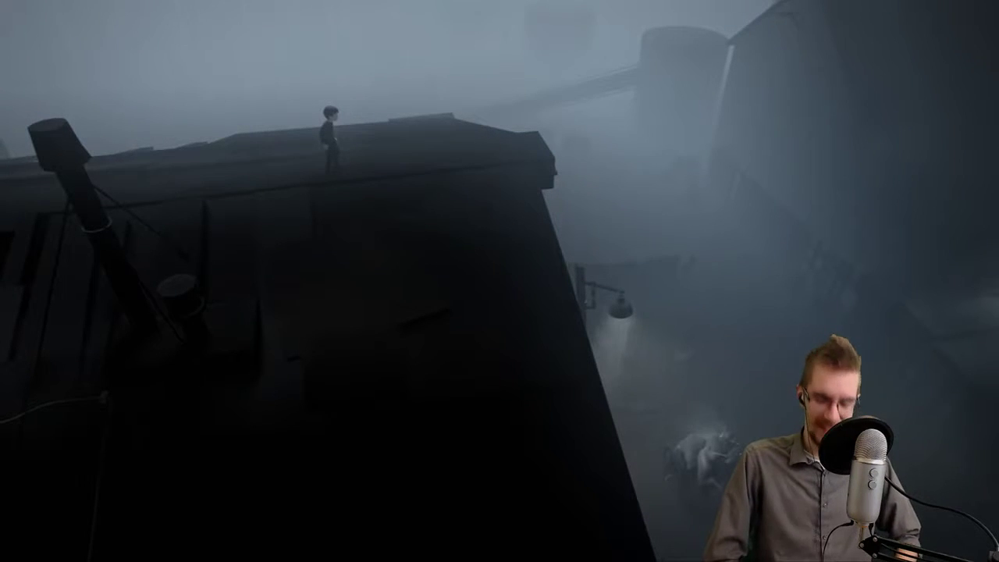
key(Right)
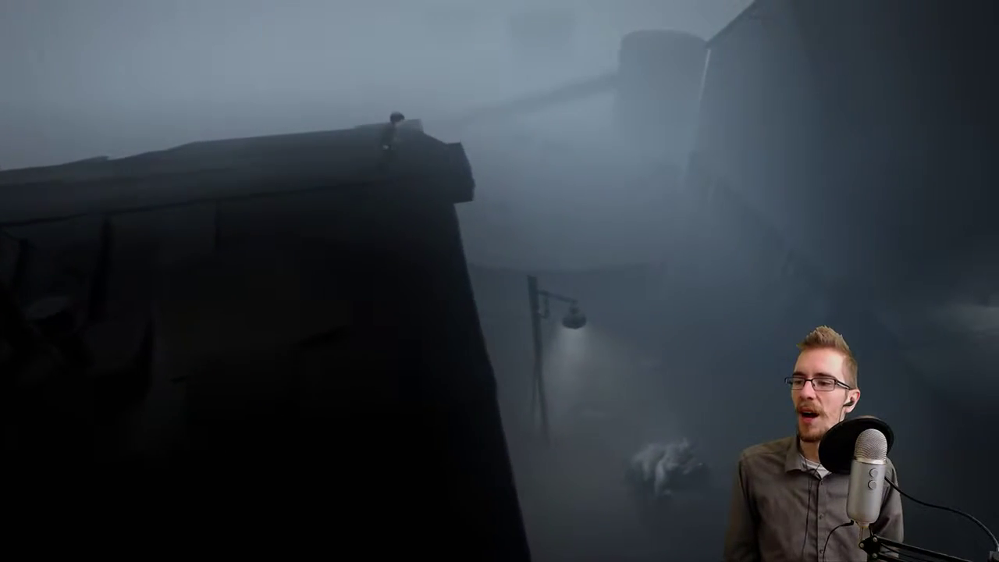
key(Left)
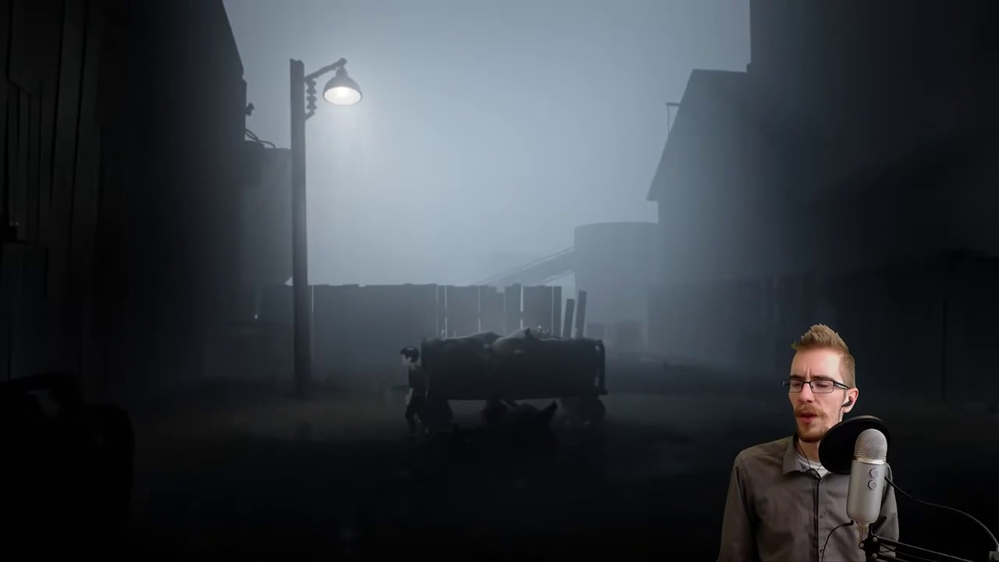
key(Left)
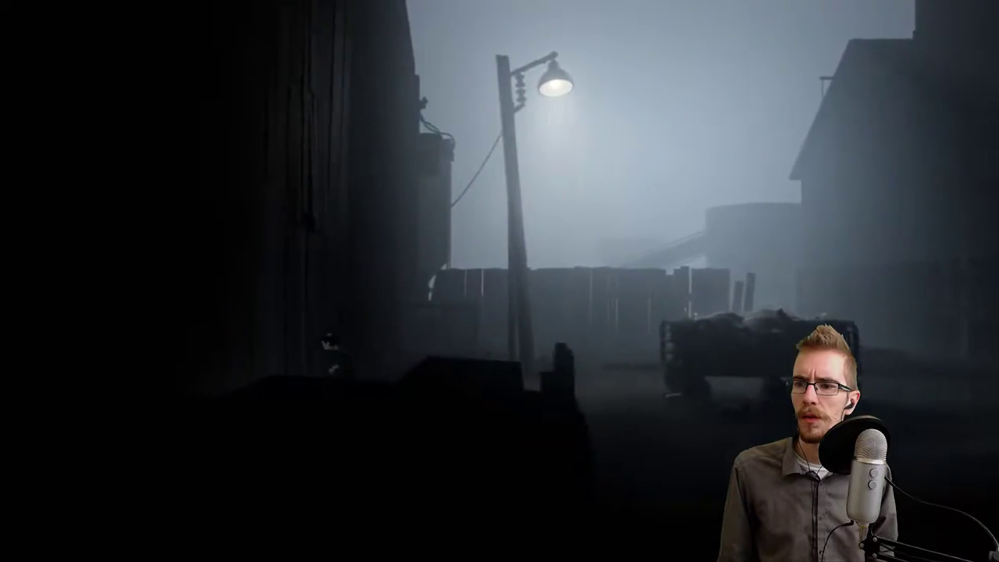
key(Right)
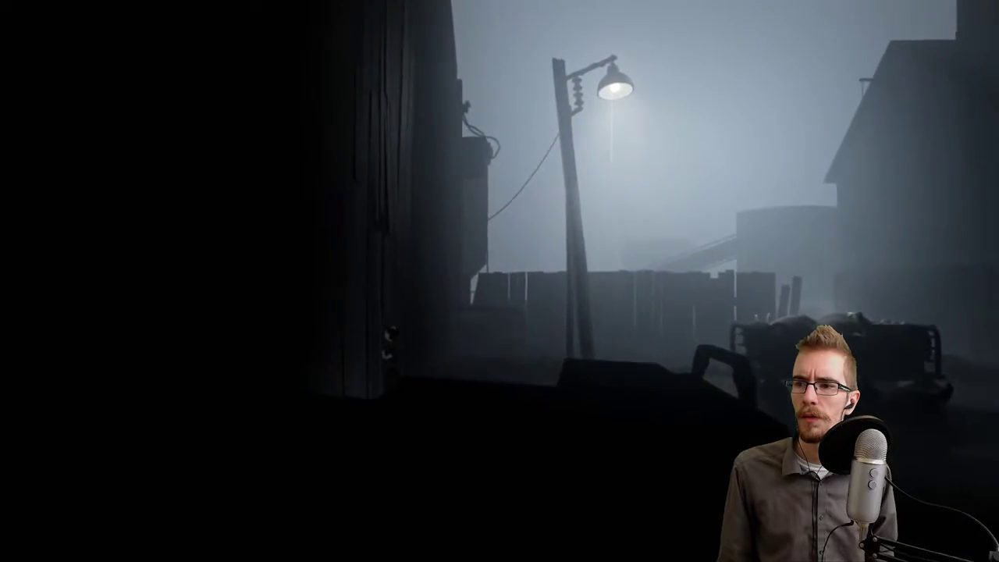
key(Right)
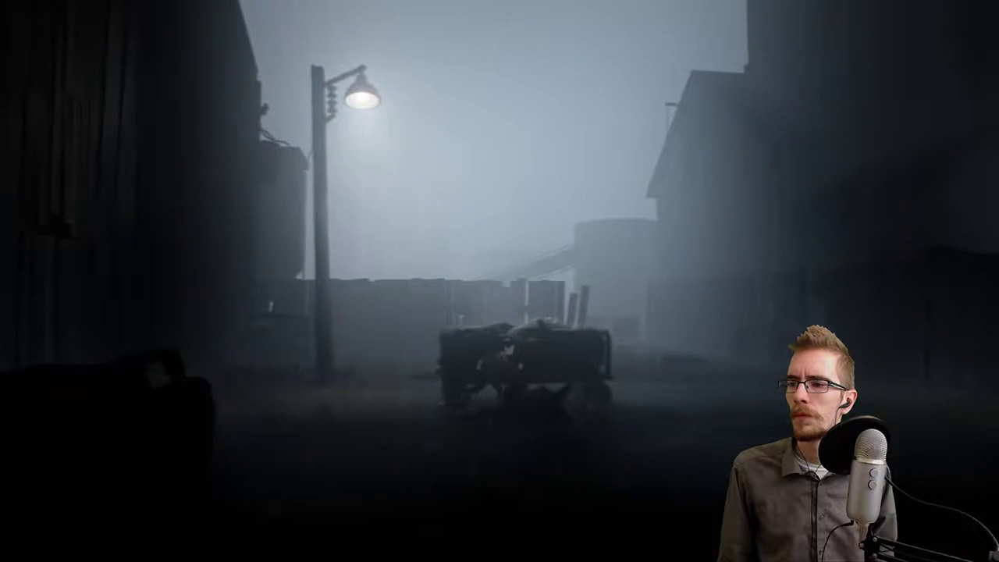
key(Right)
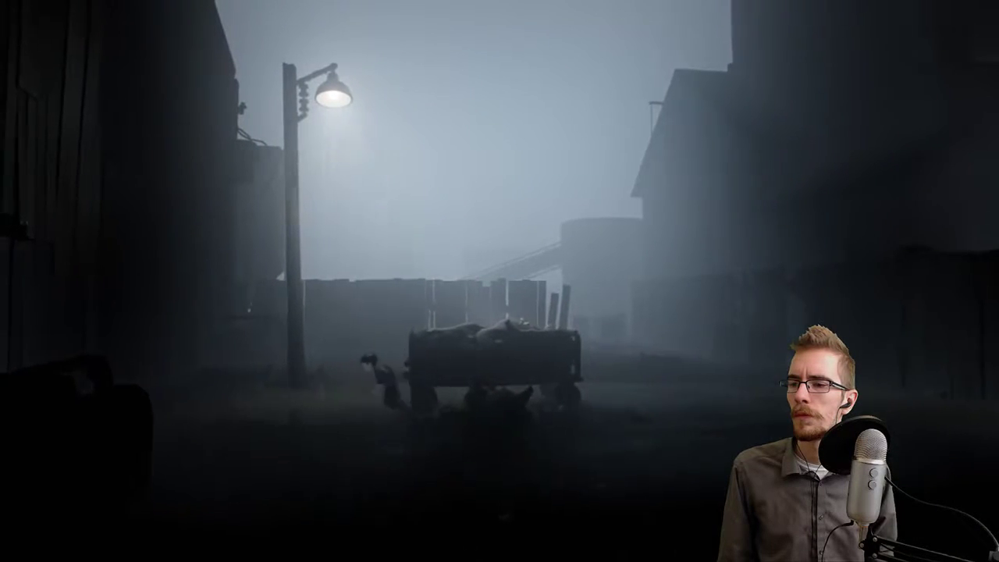
key(Right)
key(Right)
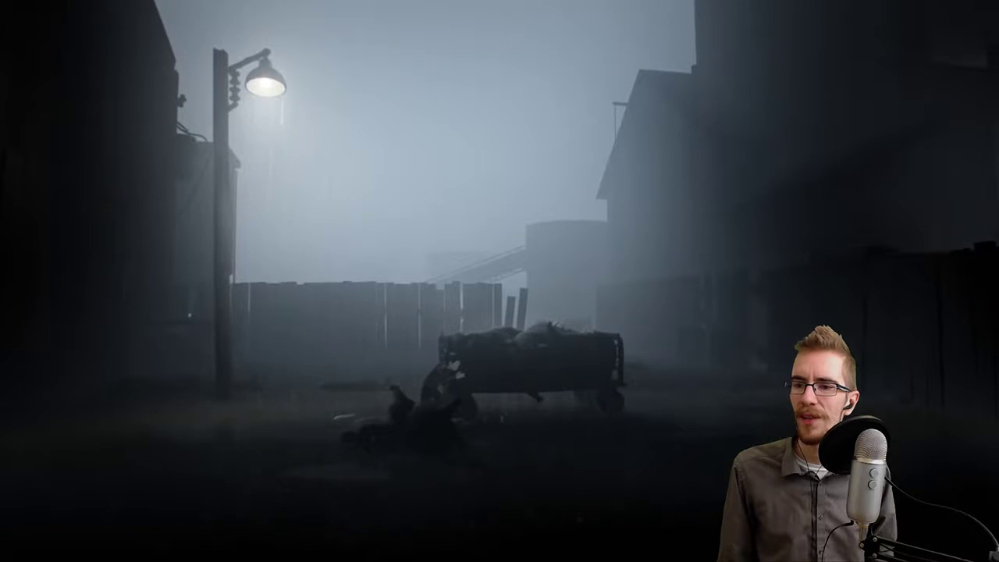
key(Right)
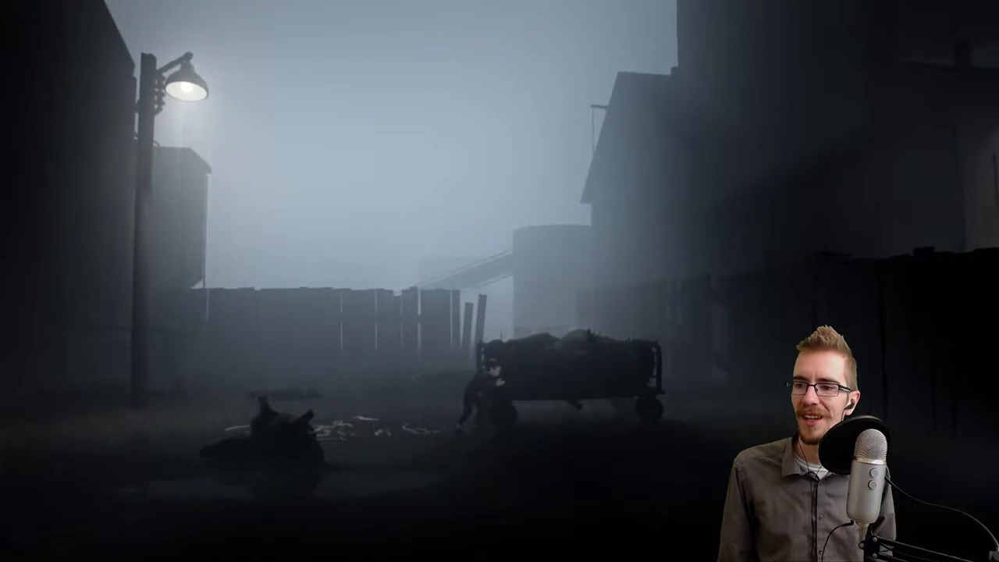
key(Right)
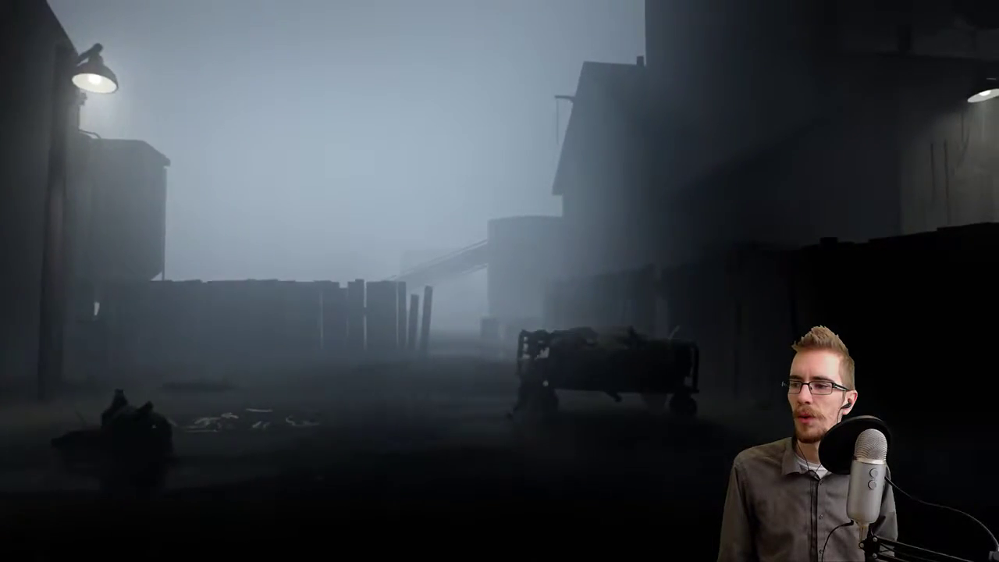
key(Right)
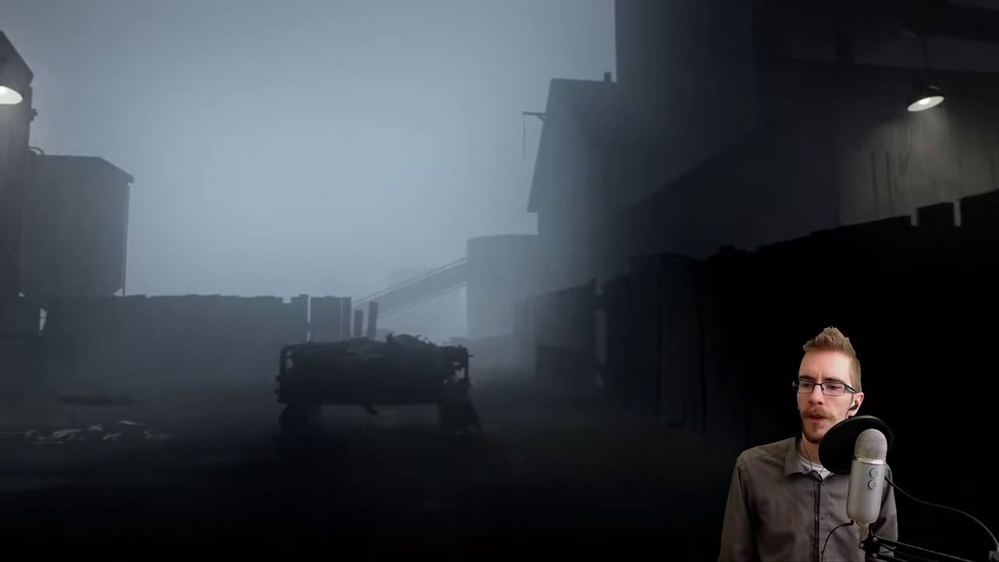
key(Left)
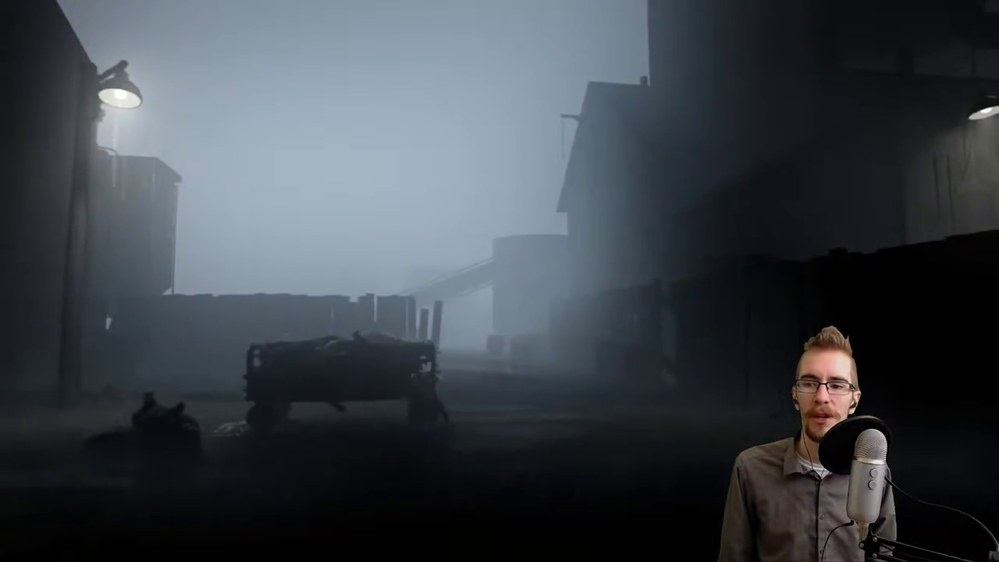
key(Left)
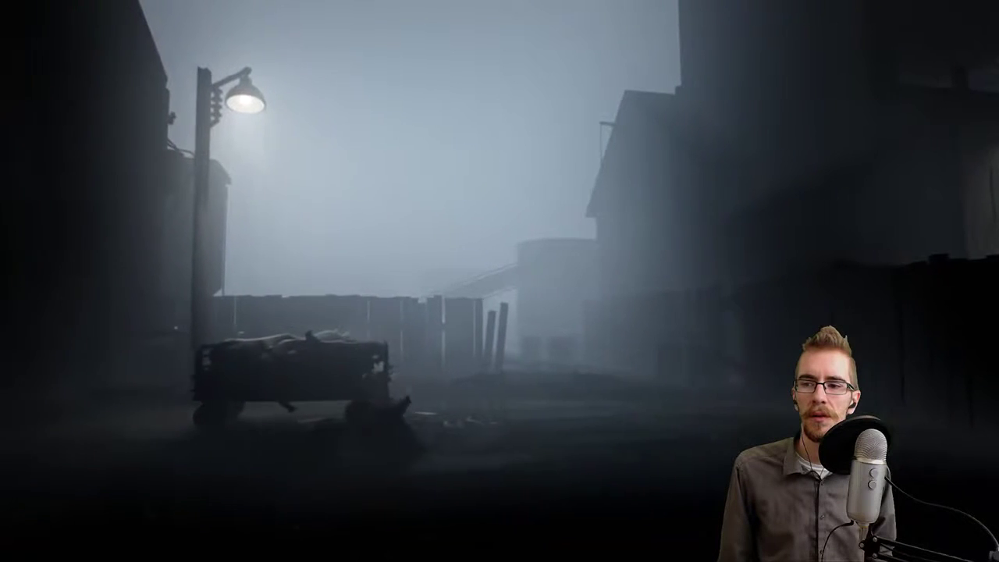
key(Left)
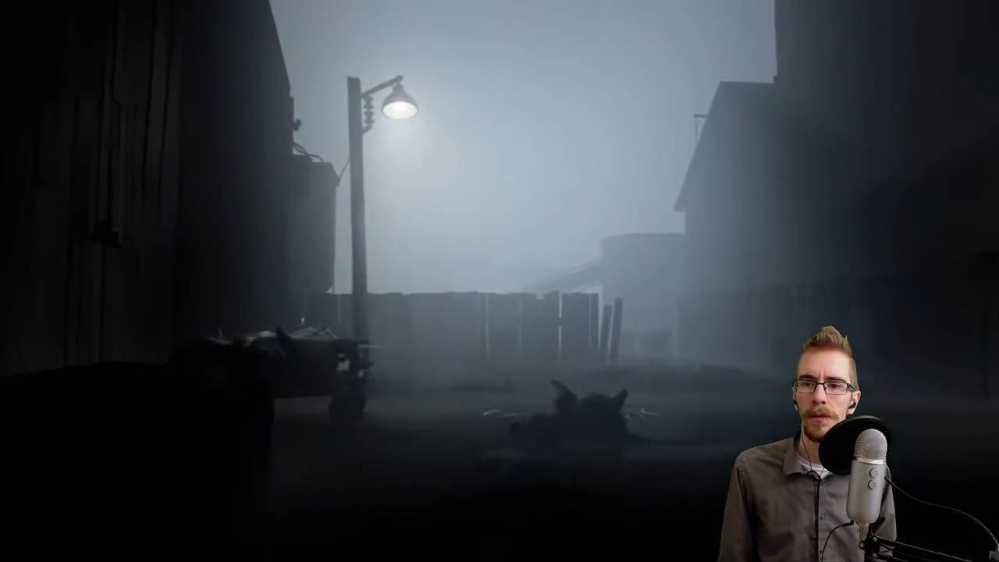
key(Left)
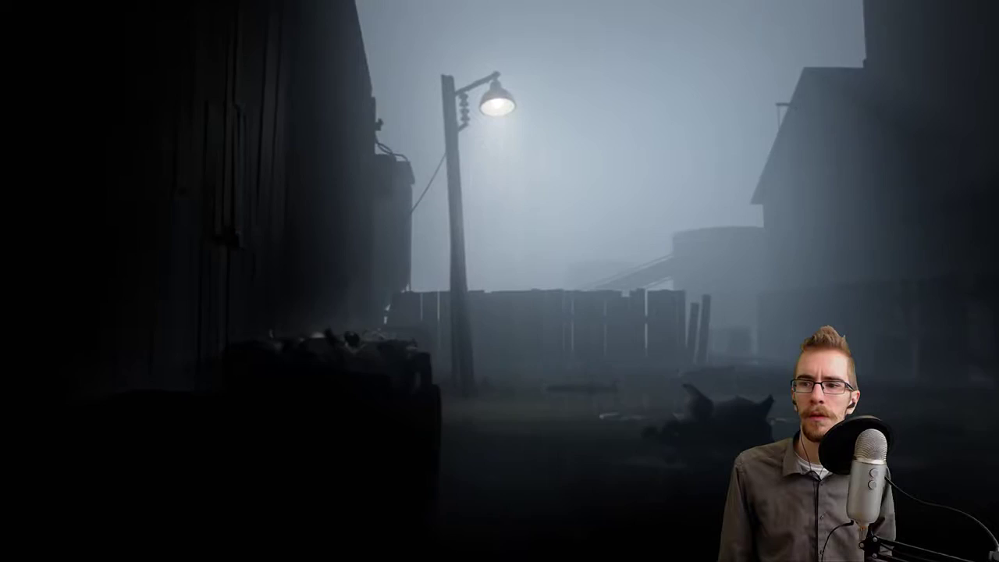
key(Left)
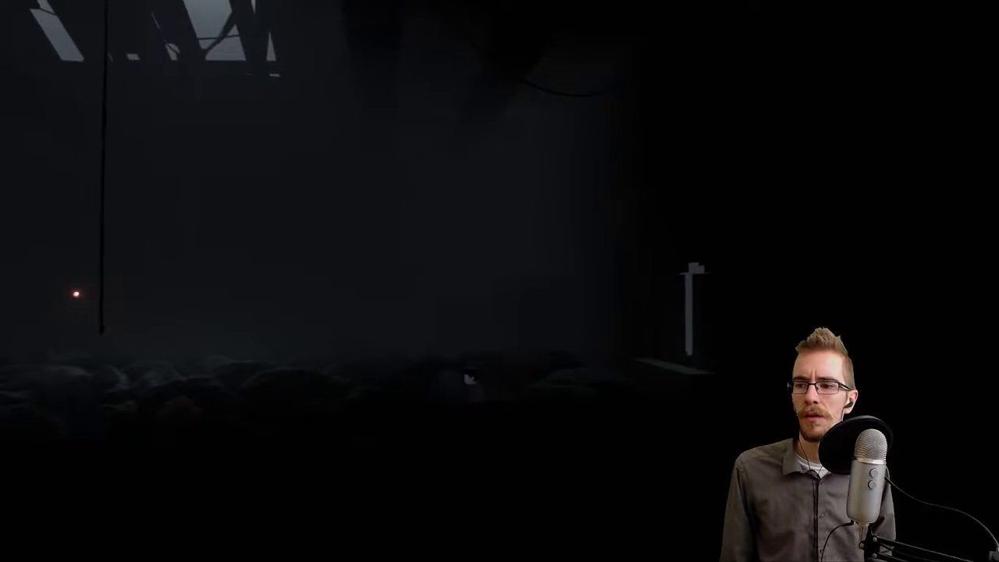
key(Left)
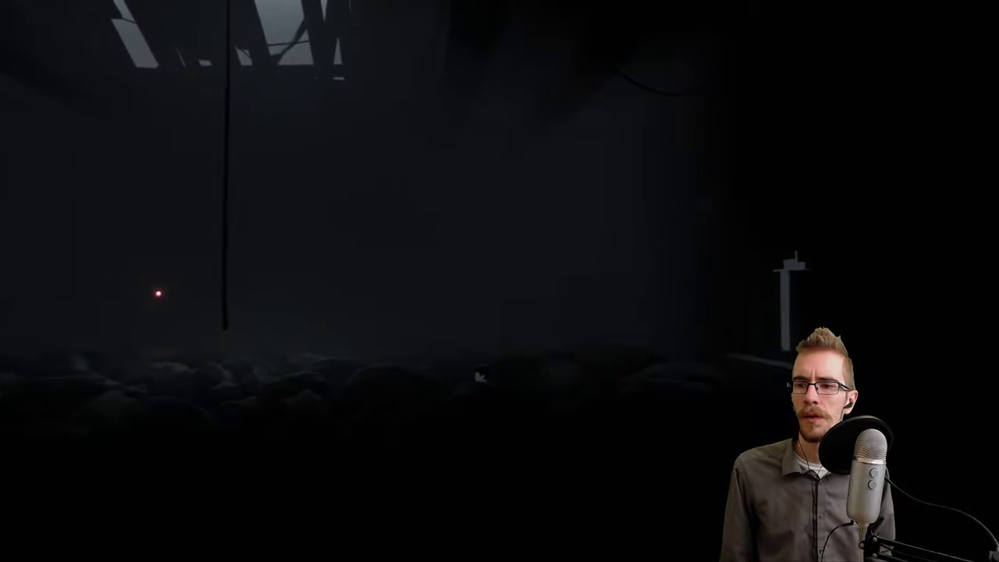
key(Left)
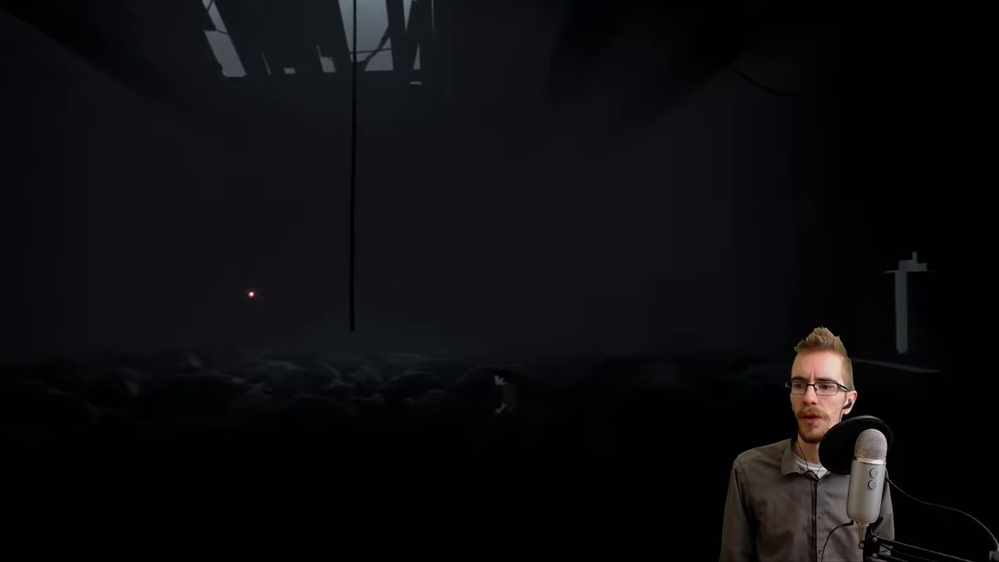
key(Left)
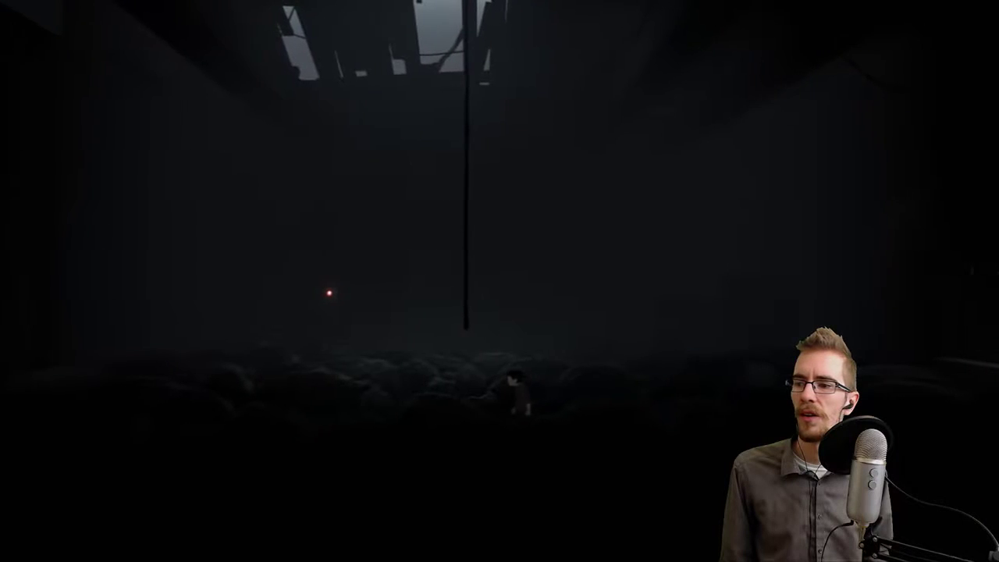
key(Left)
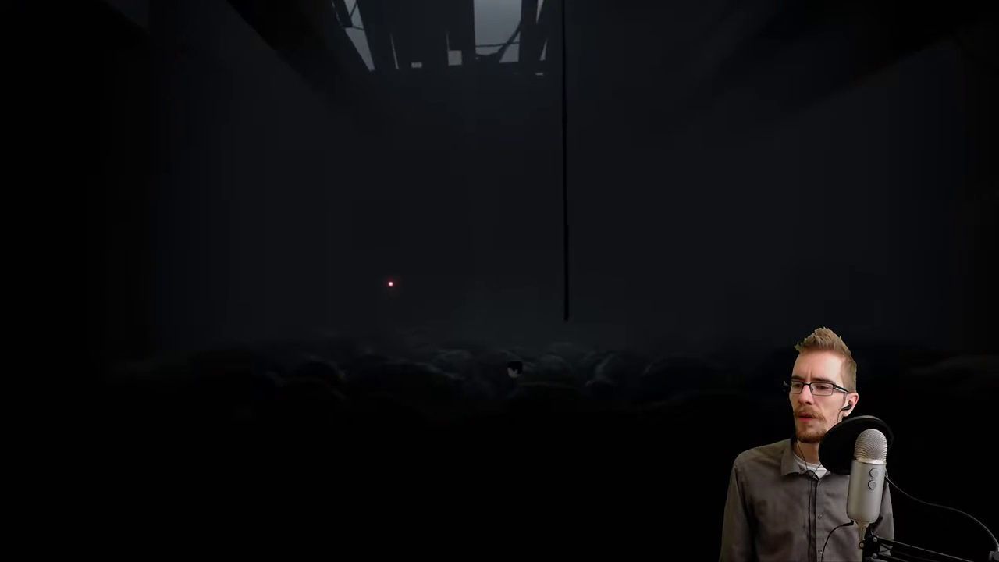
key(Left)
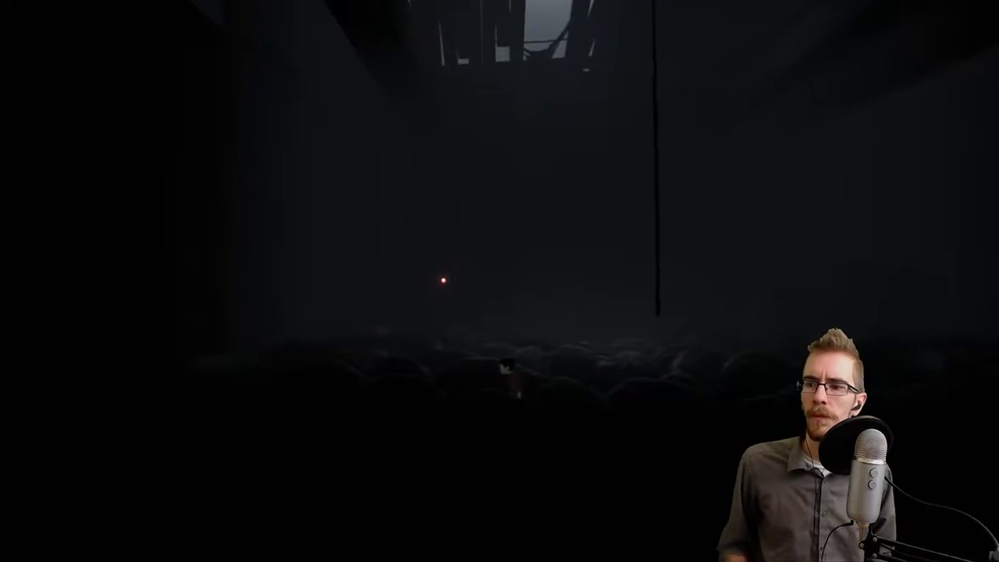
key(Left)
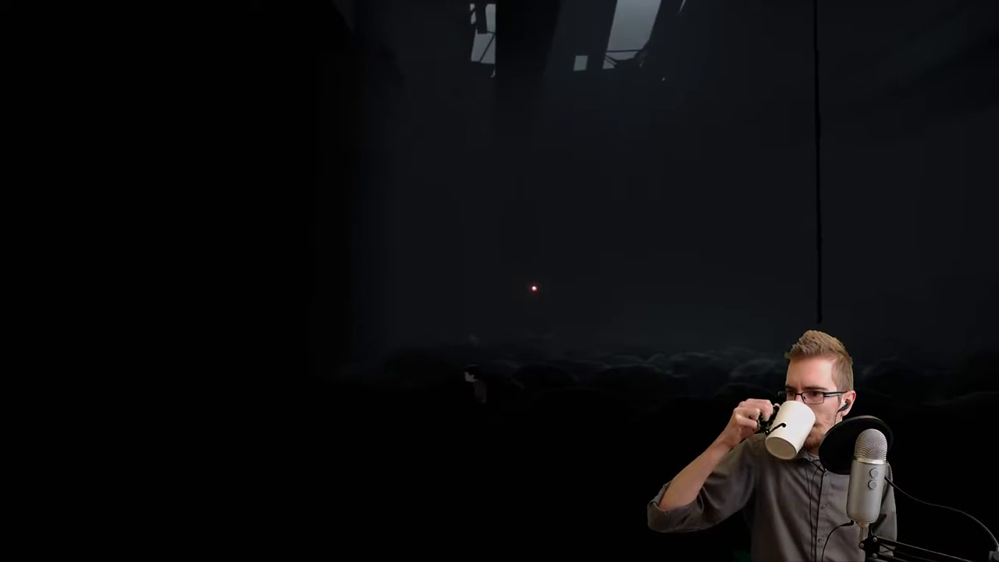
key(Left)
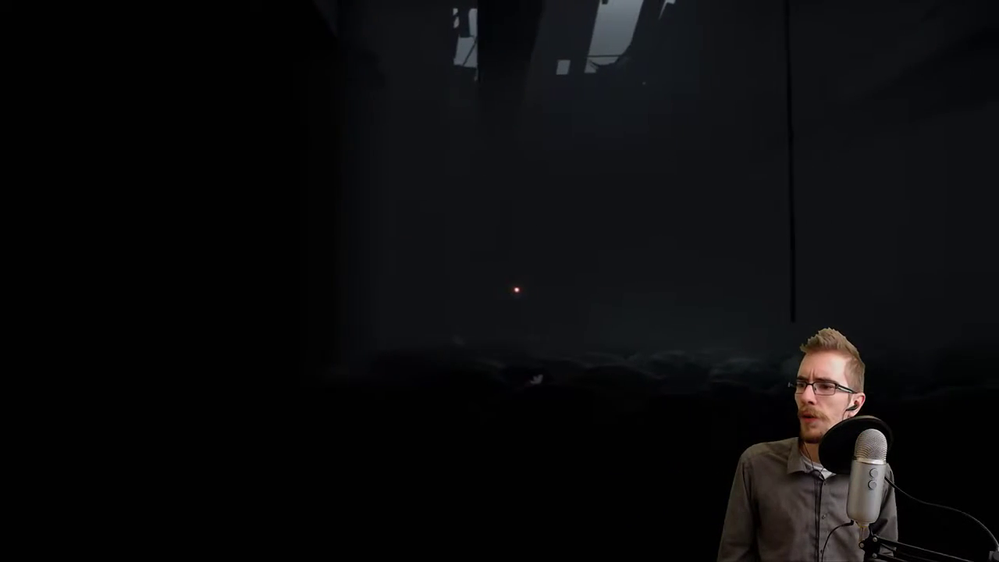
key(Right)
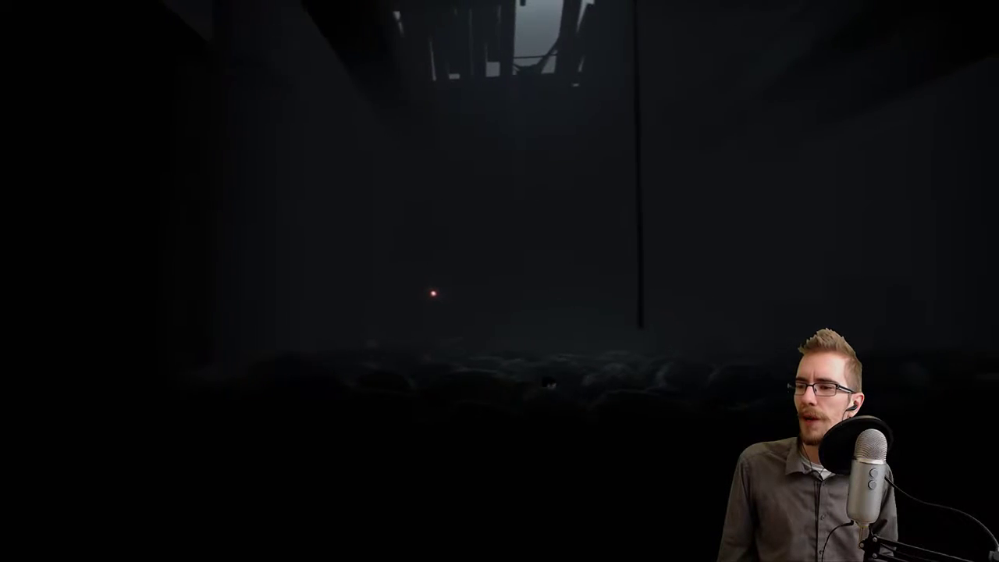
key(Right)
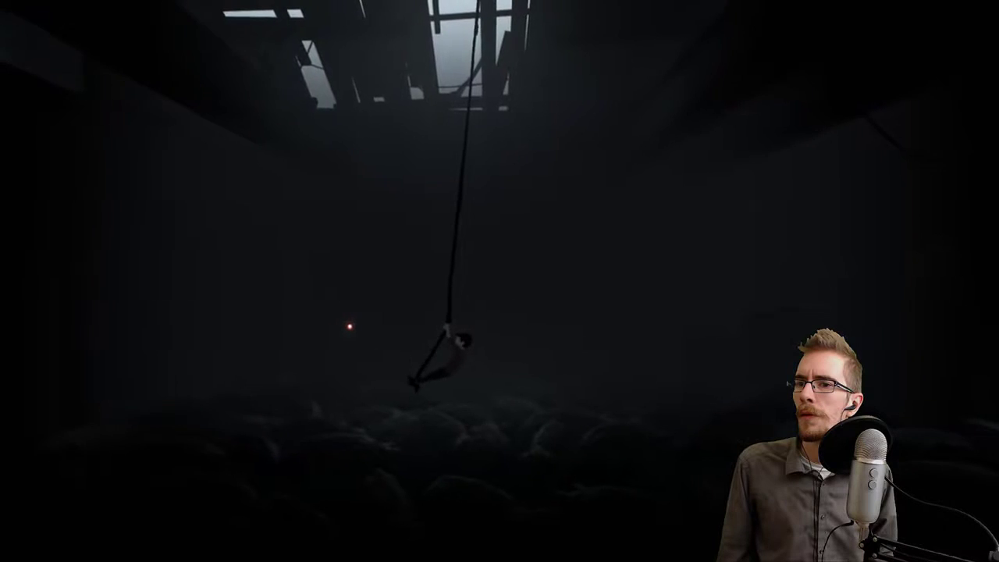
key(Up)
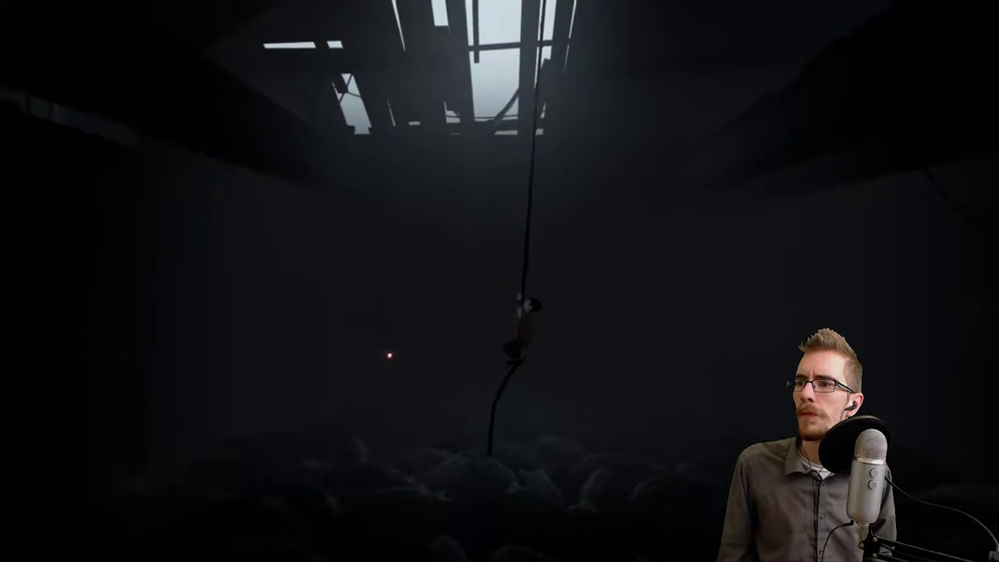
key(Up)
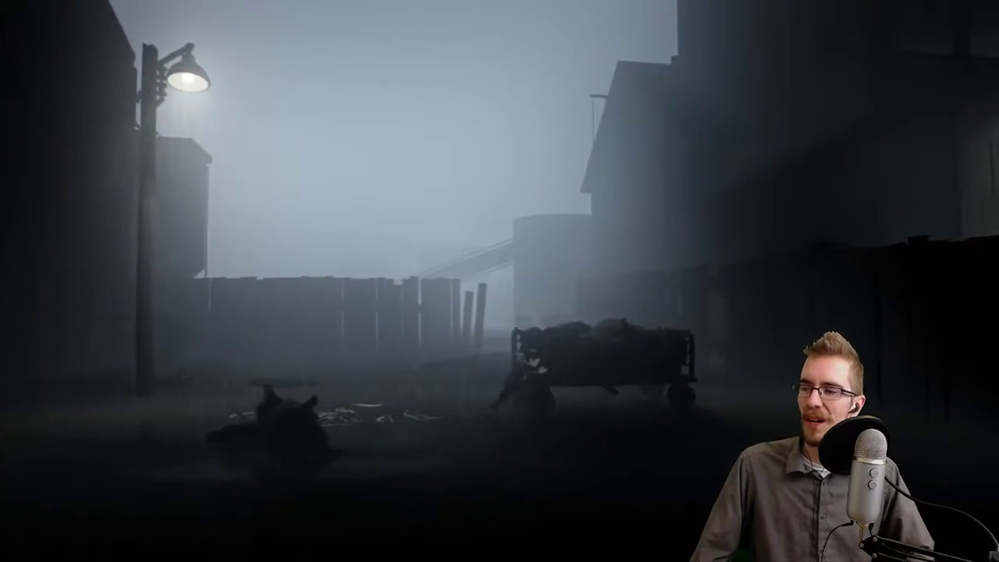
key(Right)
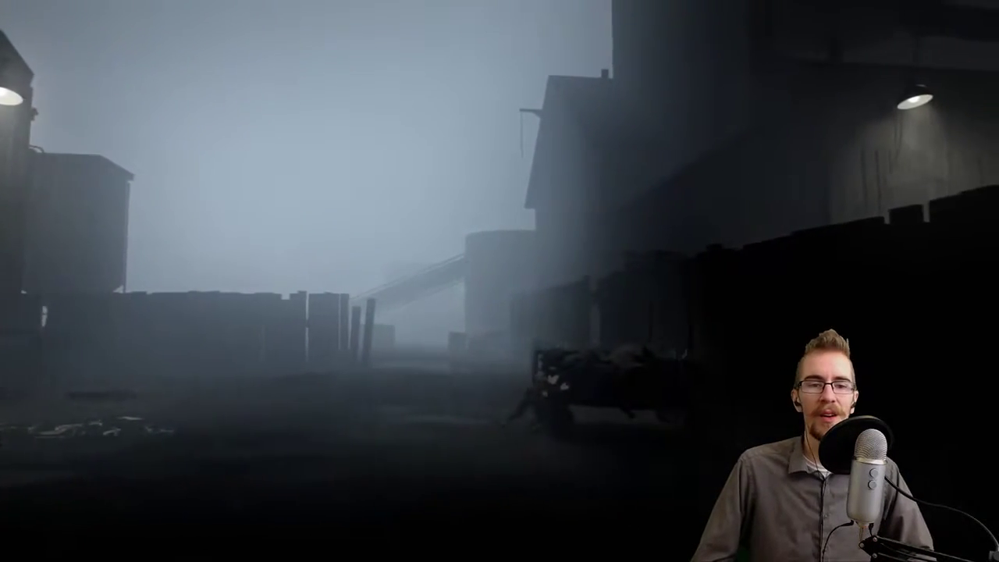
key(Right)
key(Left)
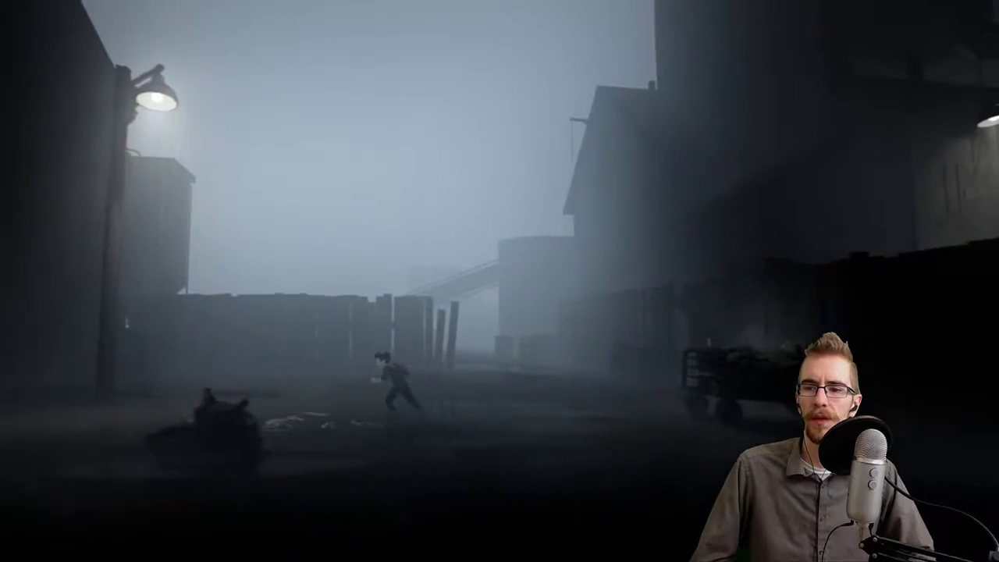
key(Left)
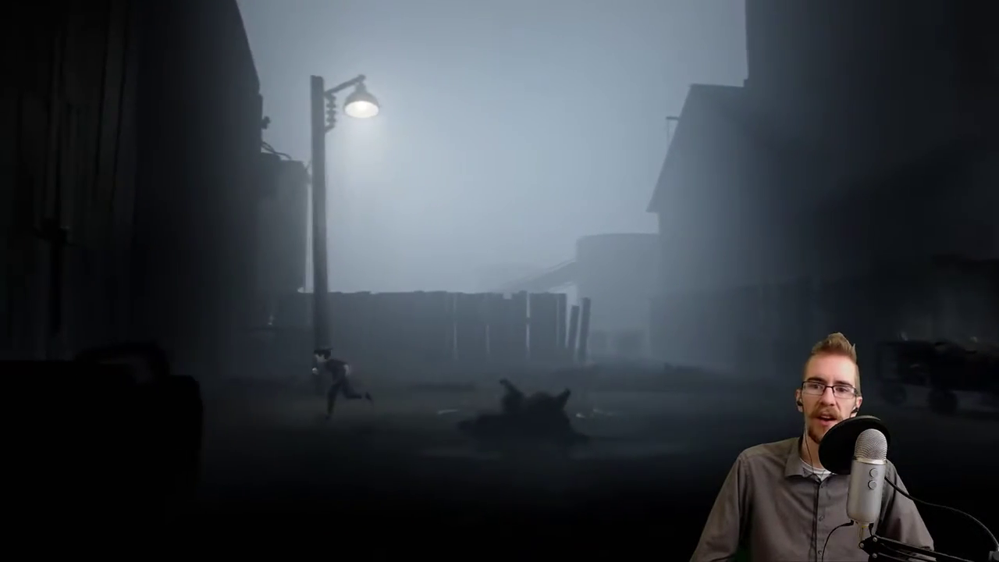
key(Left)
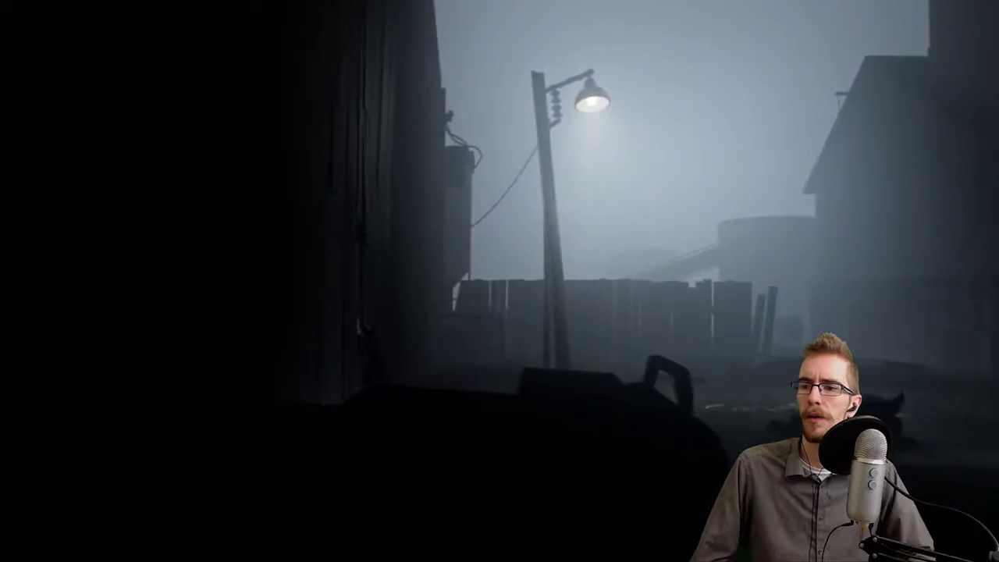
key(Left)
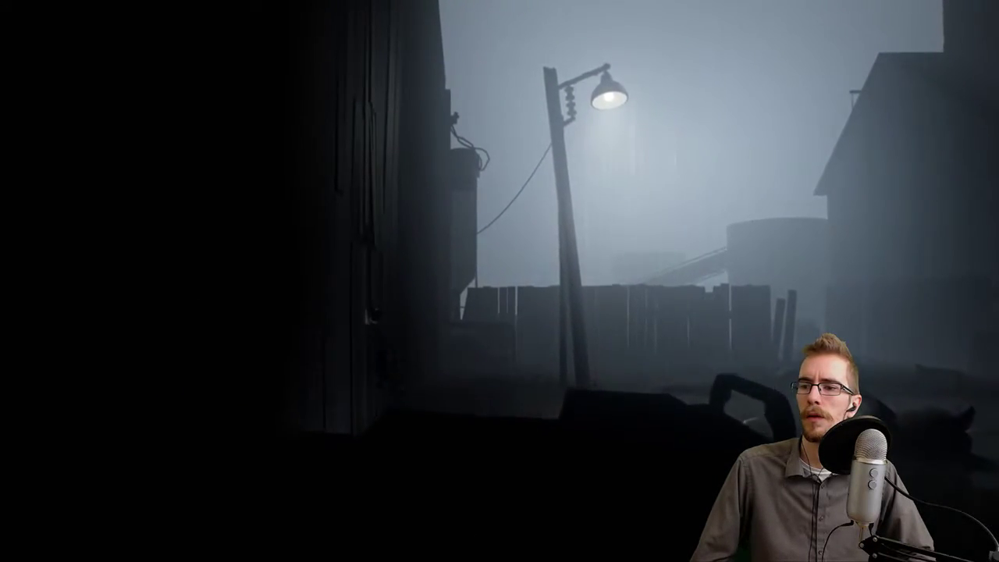
key(Right)
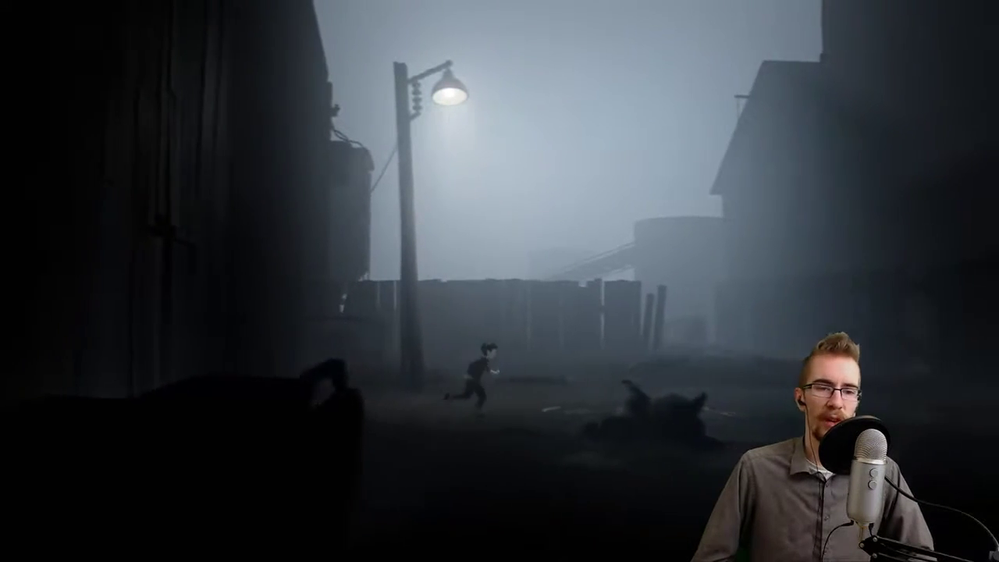
key(Right)
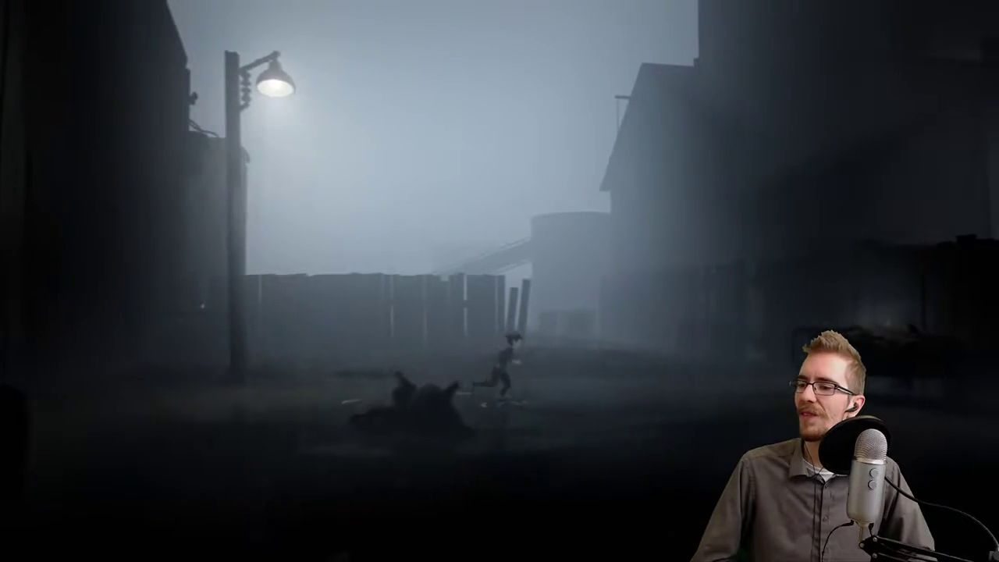
key(Right)
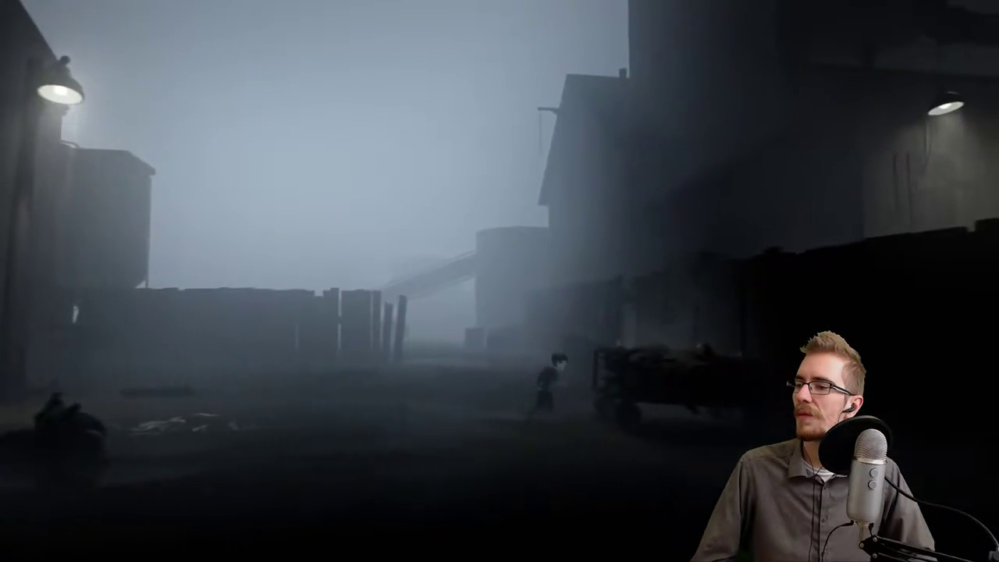
key(Right)
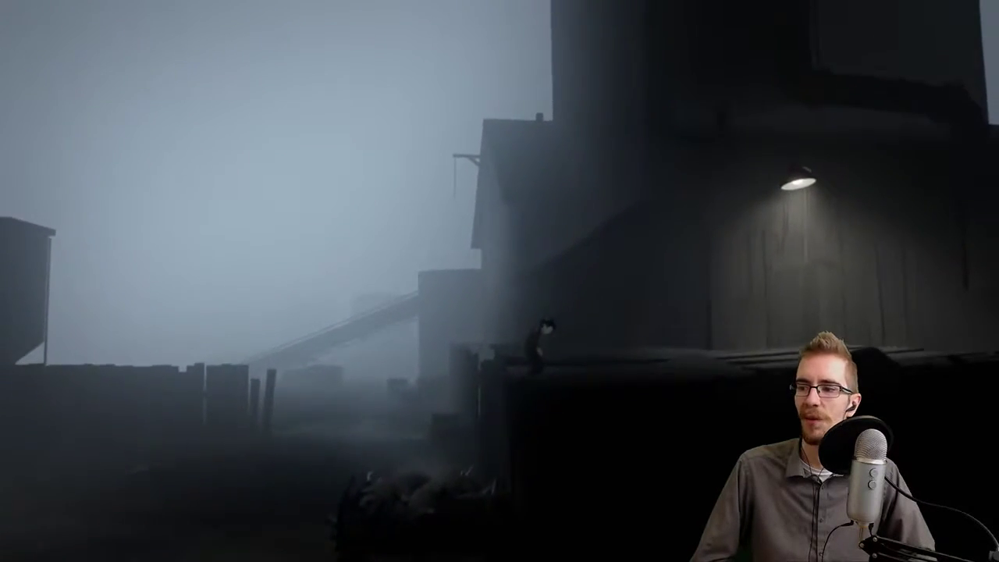
key(Right)
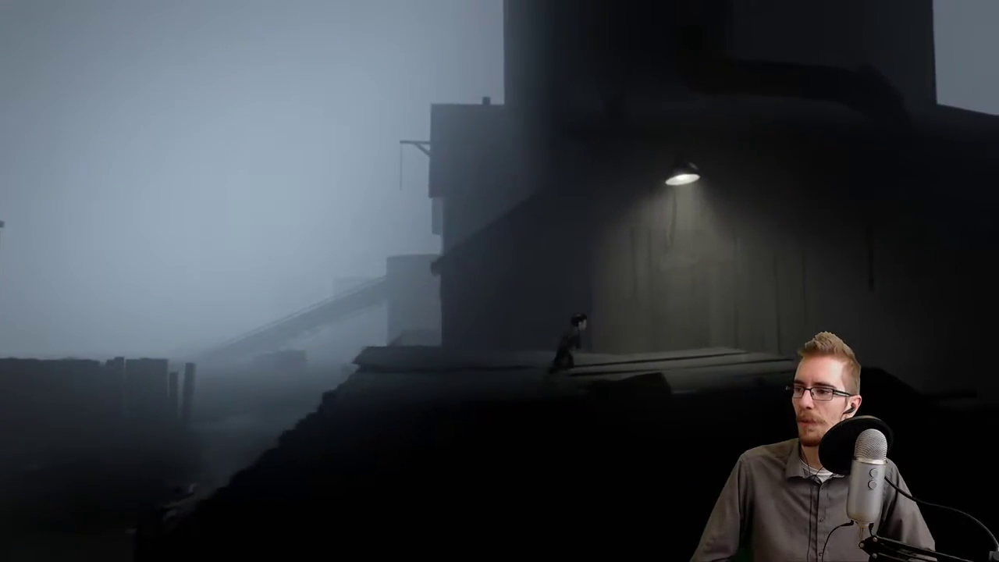
key(Right)
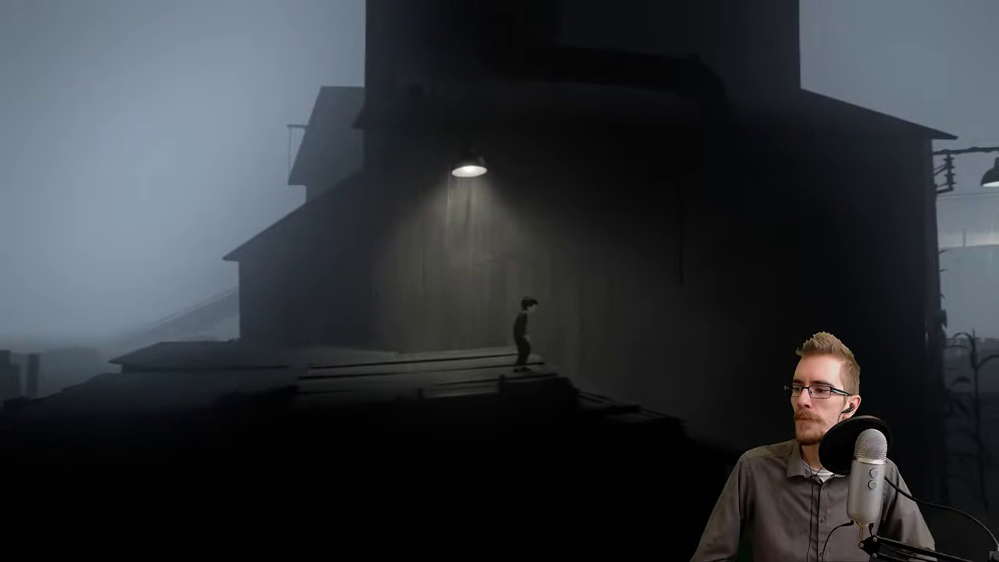
key(Right)
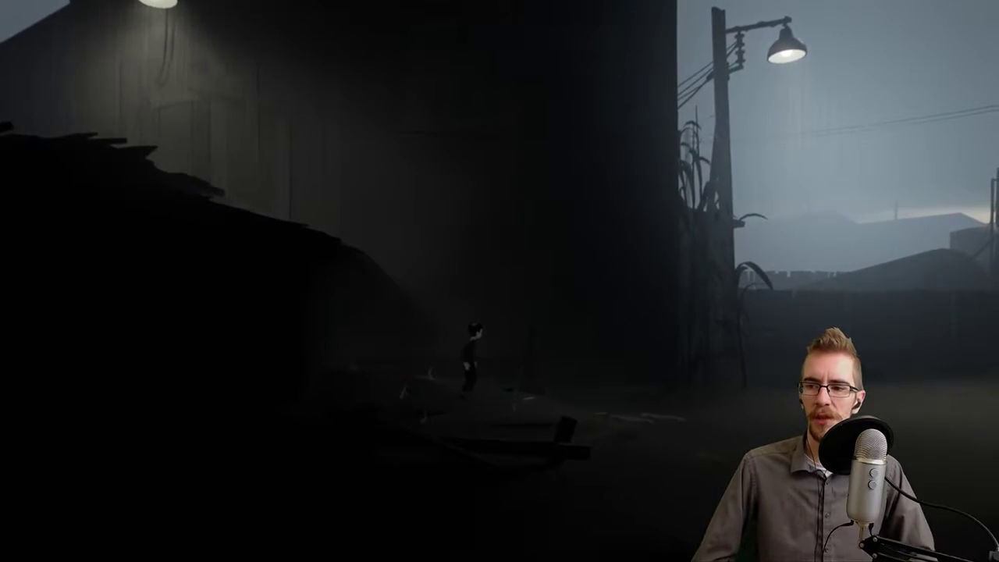
key(Right)
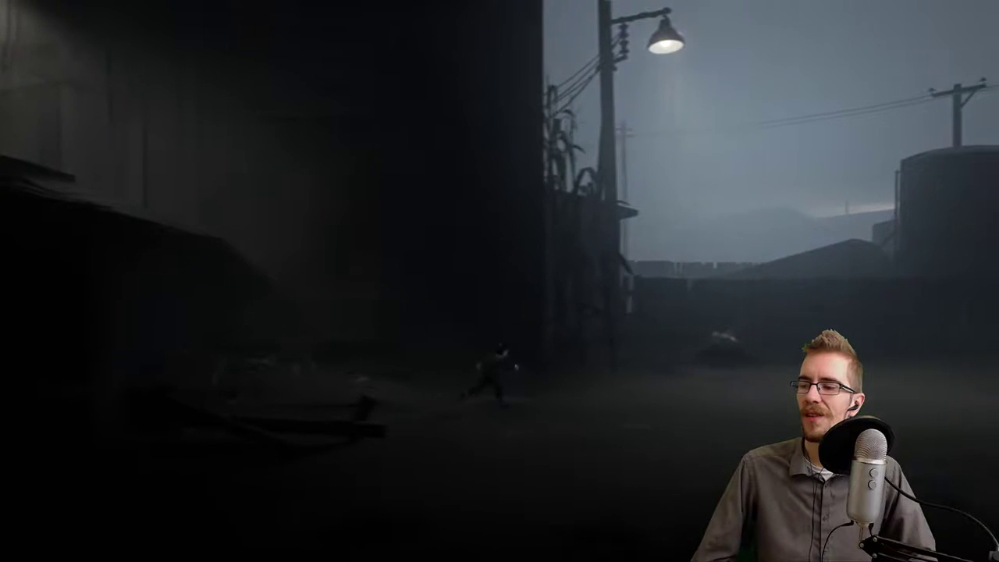
key(Right)
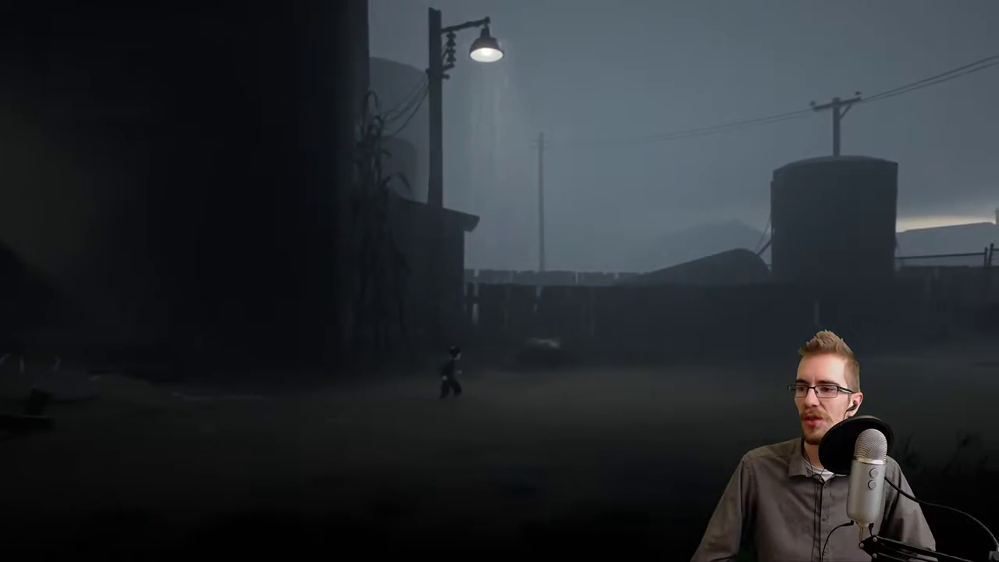
key(Right)
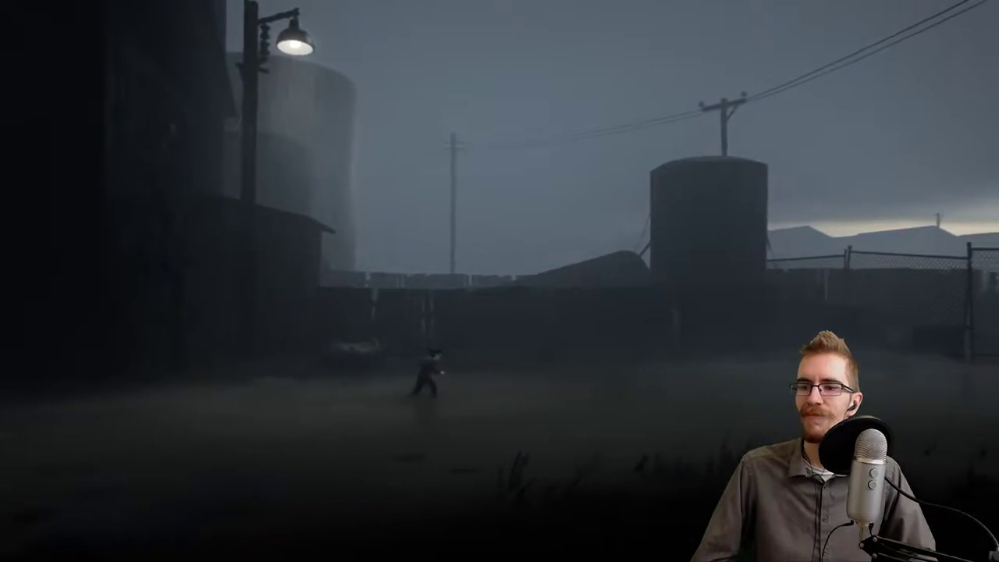
key(Right)
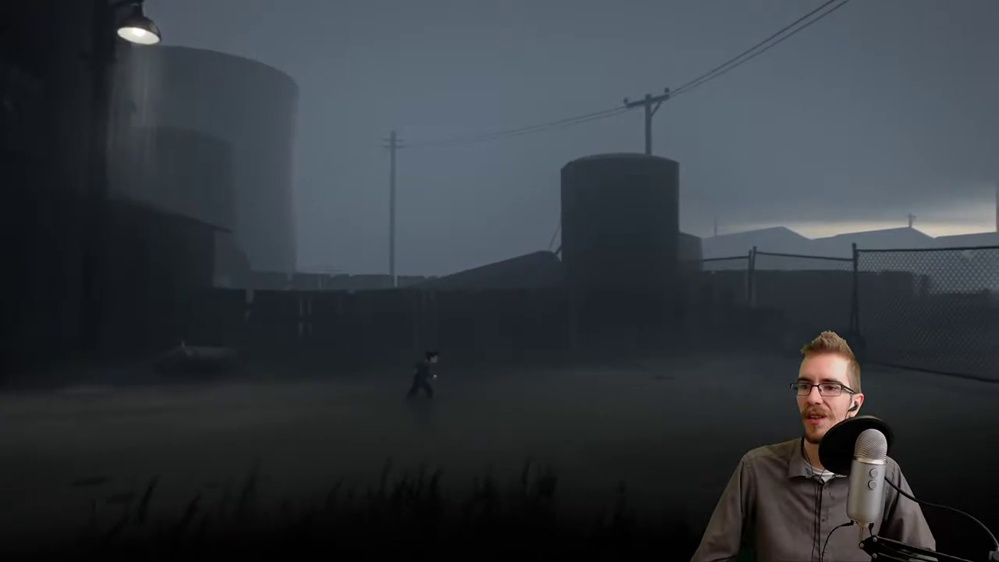
key(Right)
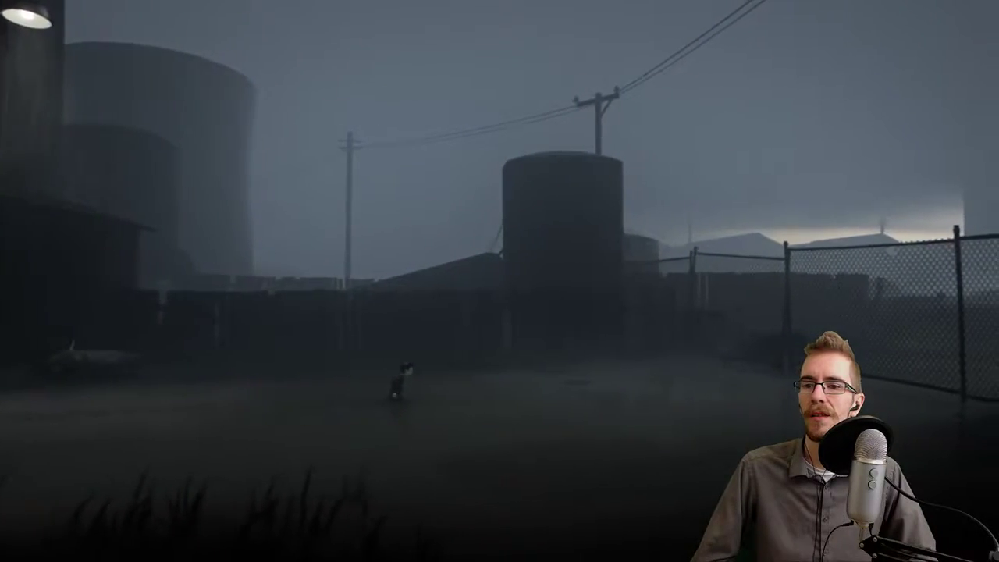
key(Right)
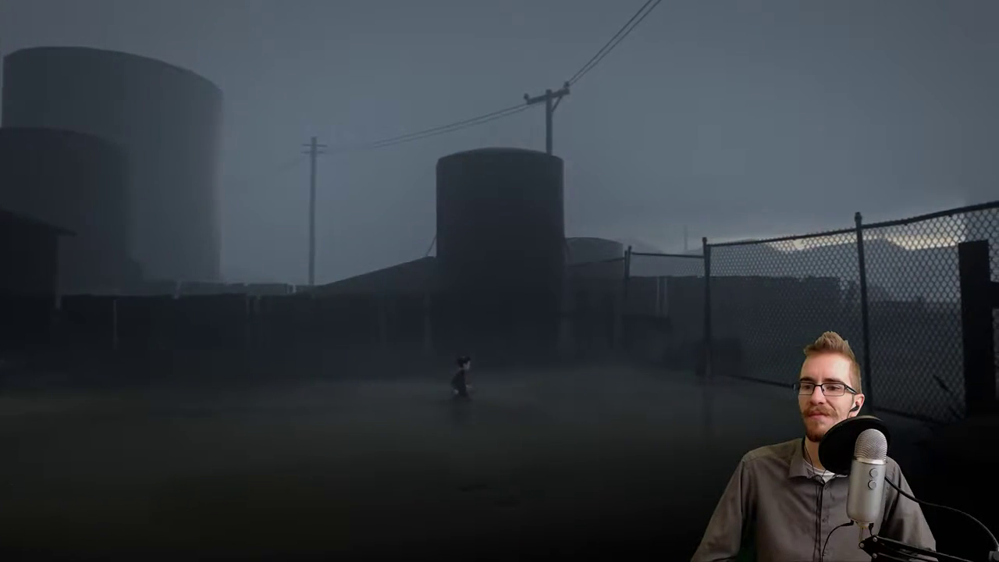
key(Right)
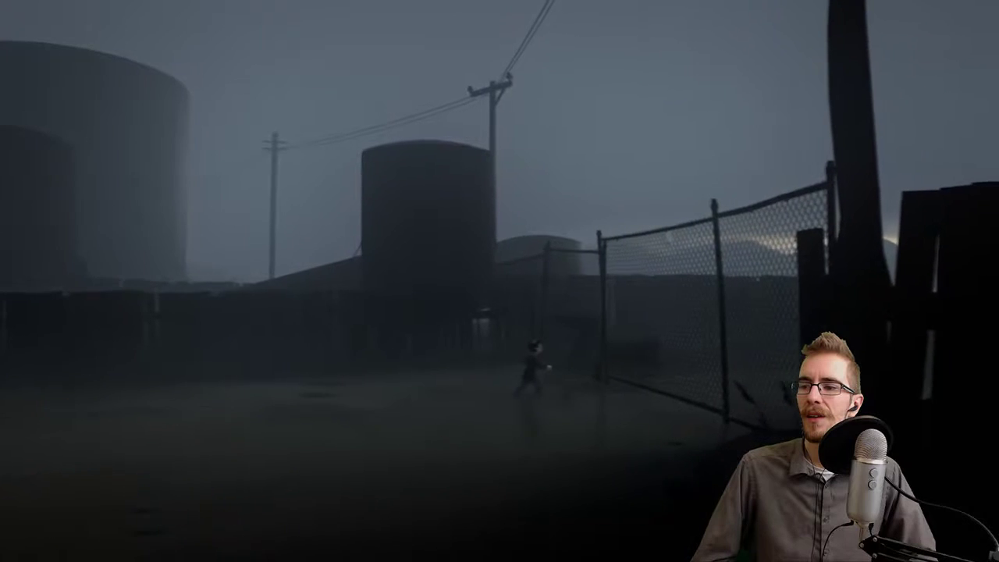
key(Right)
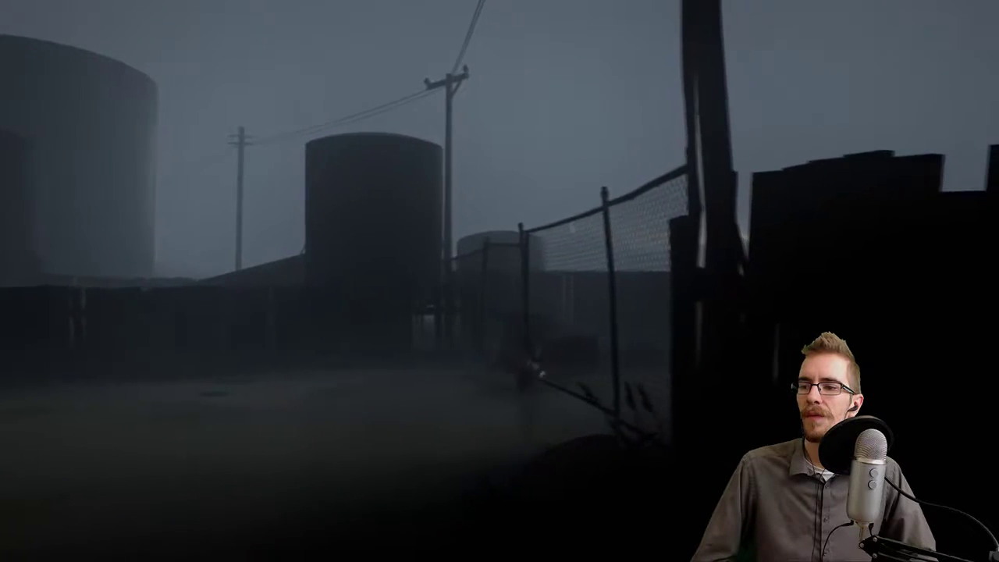
key(Right)
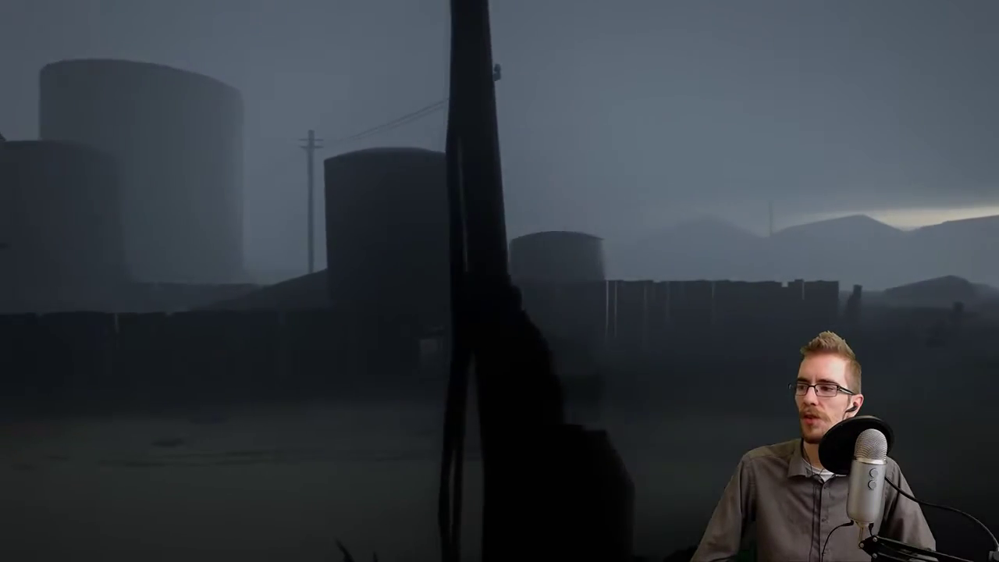
key(Right)
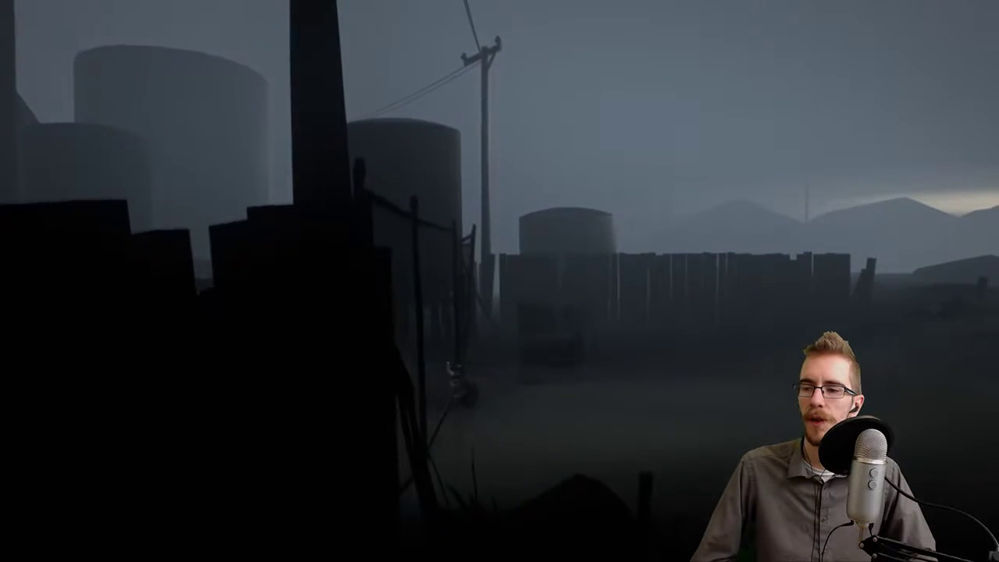
key(Right)
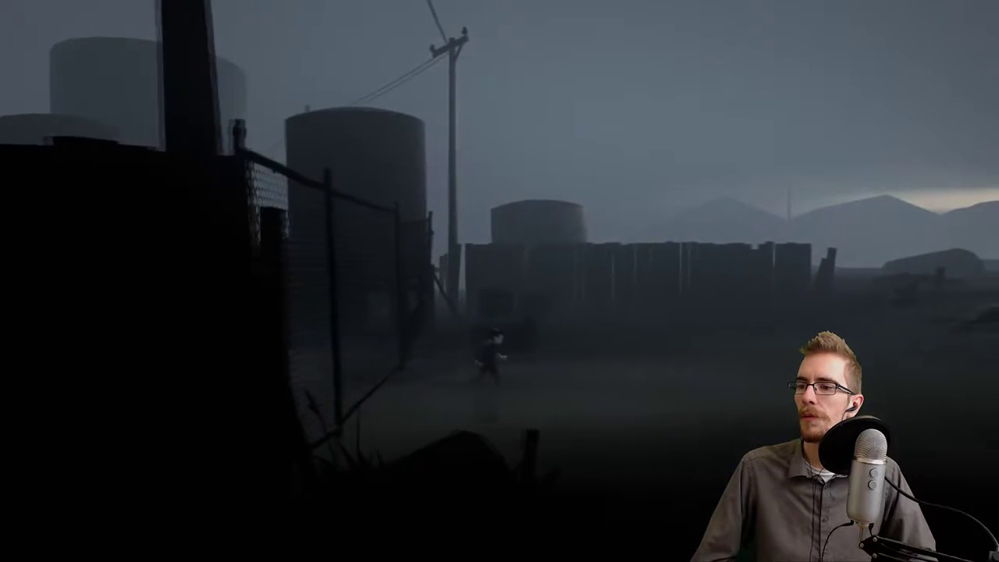
key(Right)
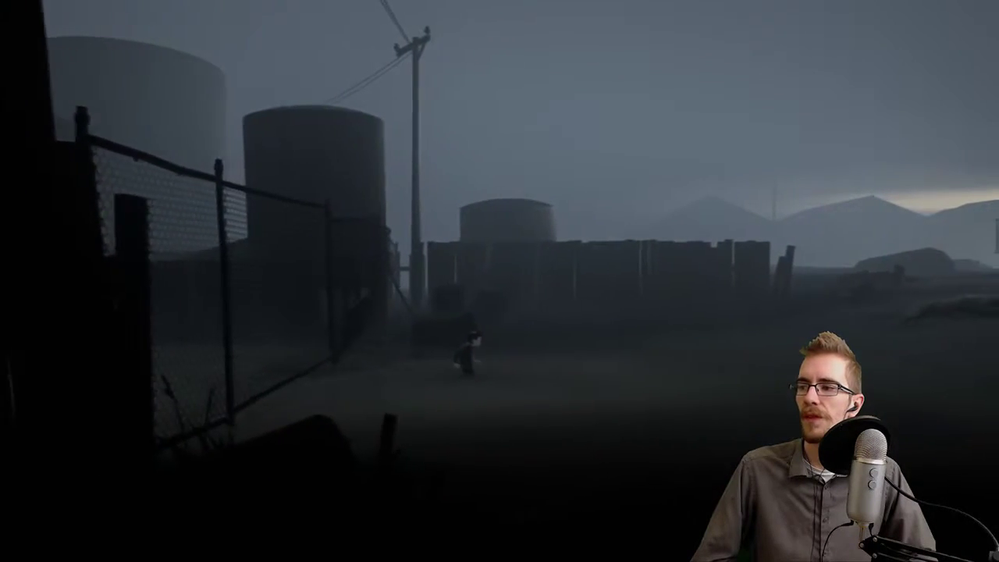
key(Right)
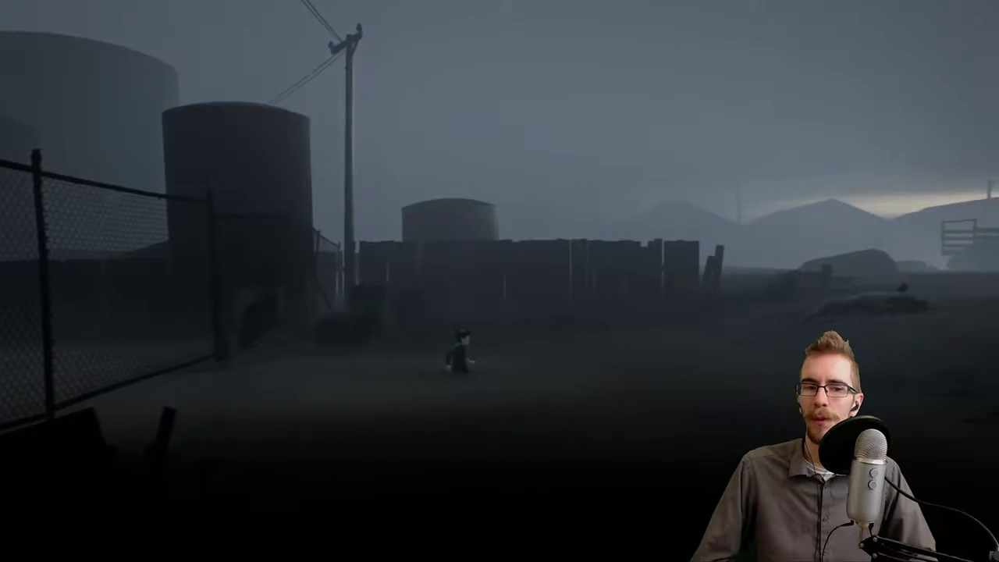
key(Right)
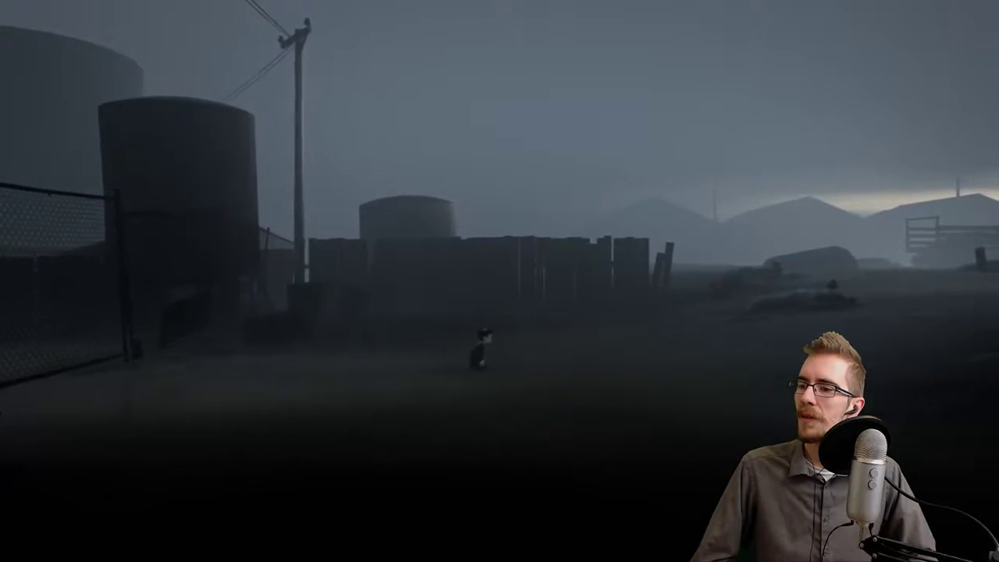
key(Right)
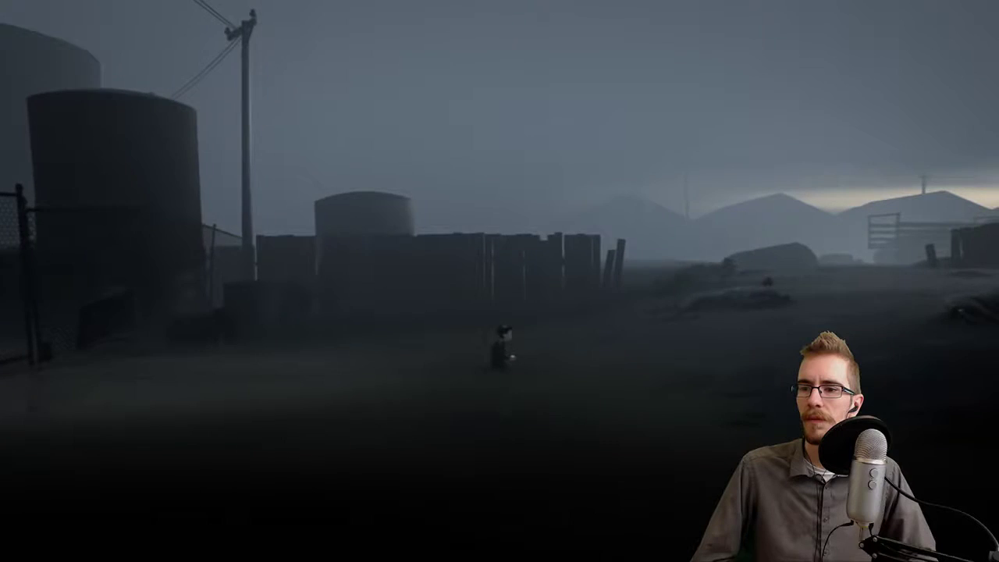
key(Right)
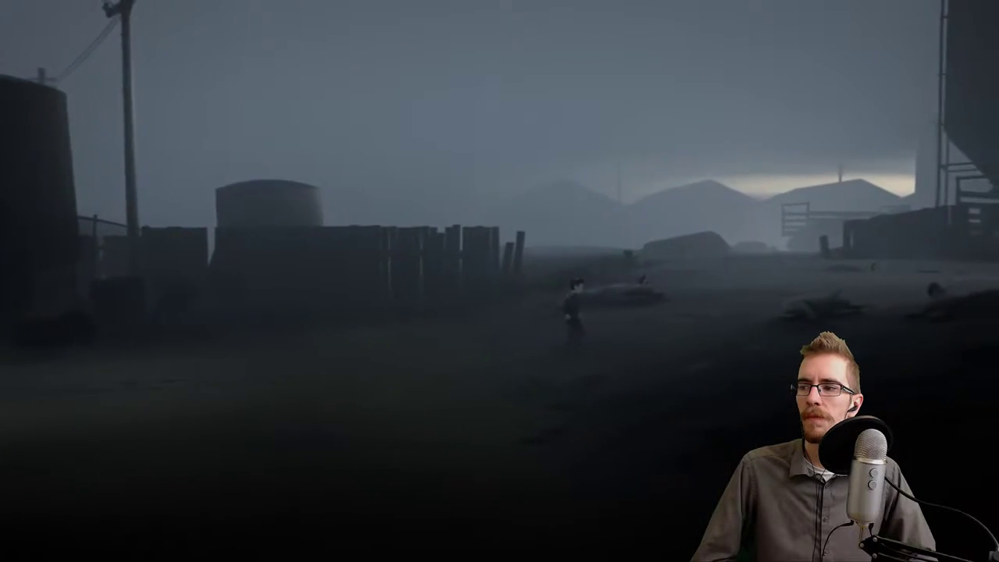
key(Right)
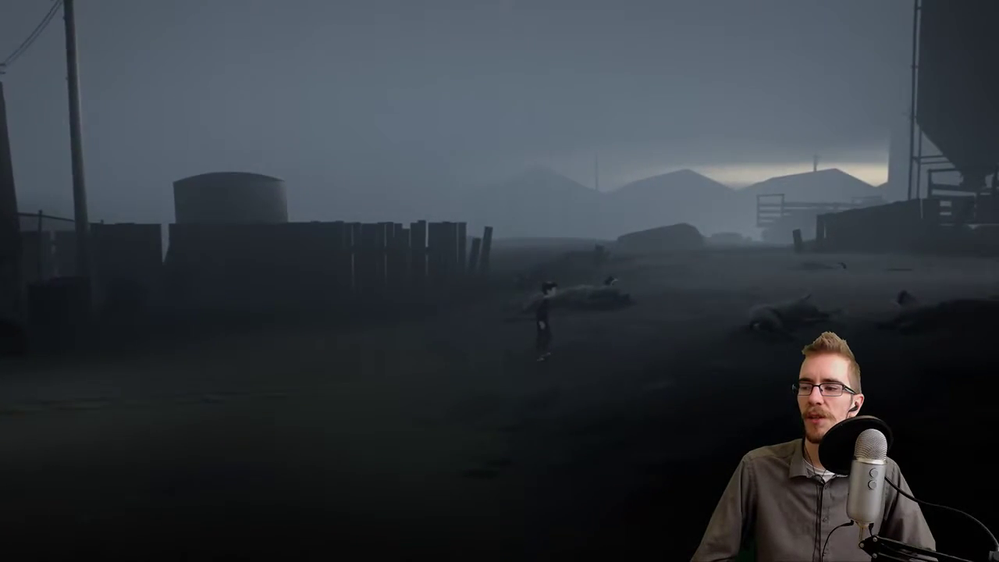
key(Right)
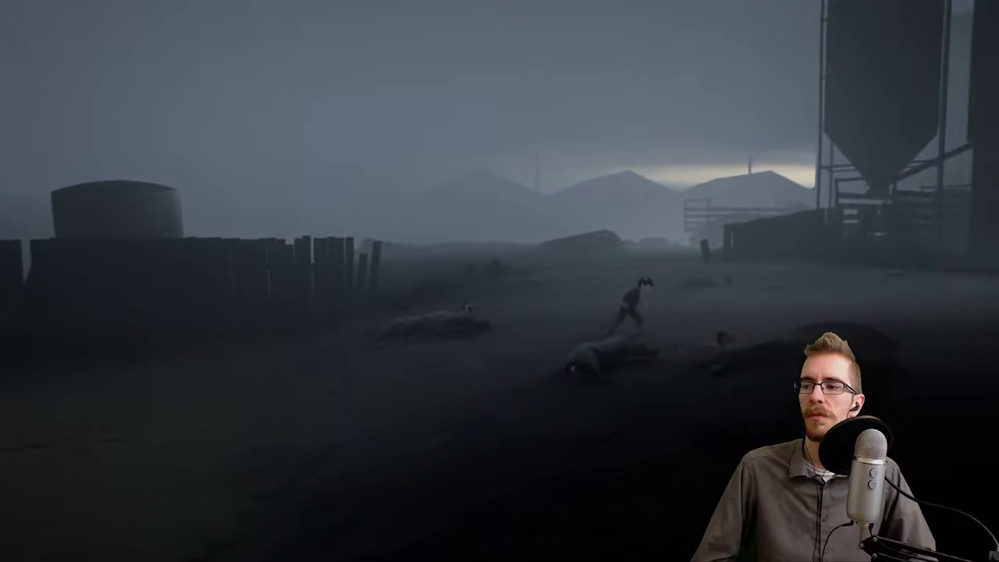
key(Right)
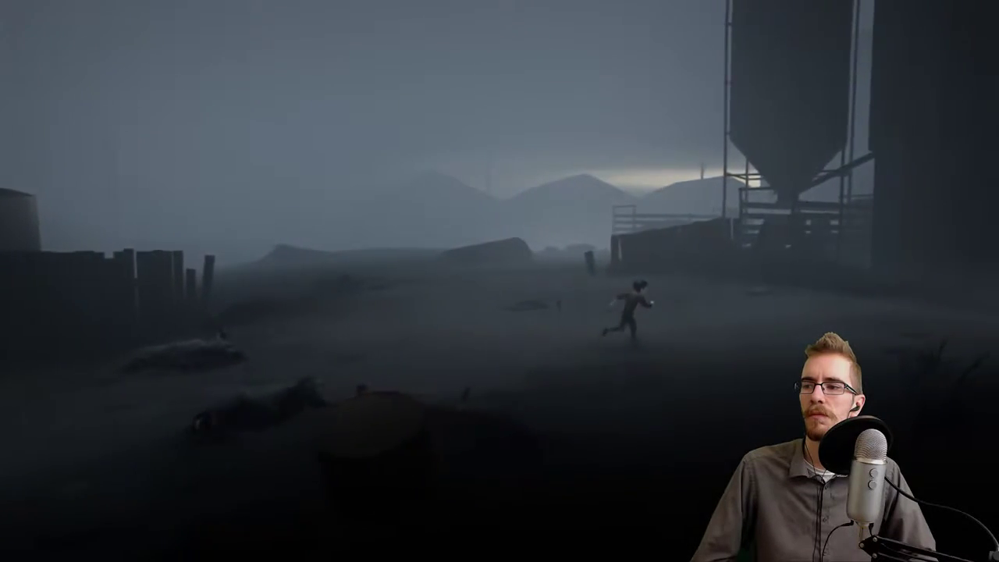
key(Right)
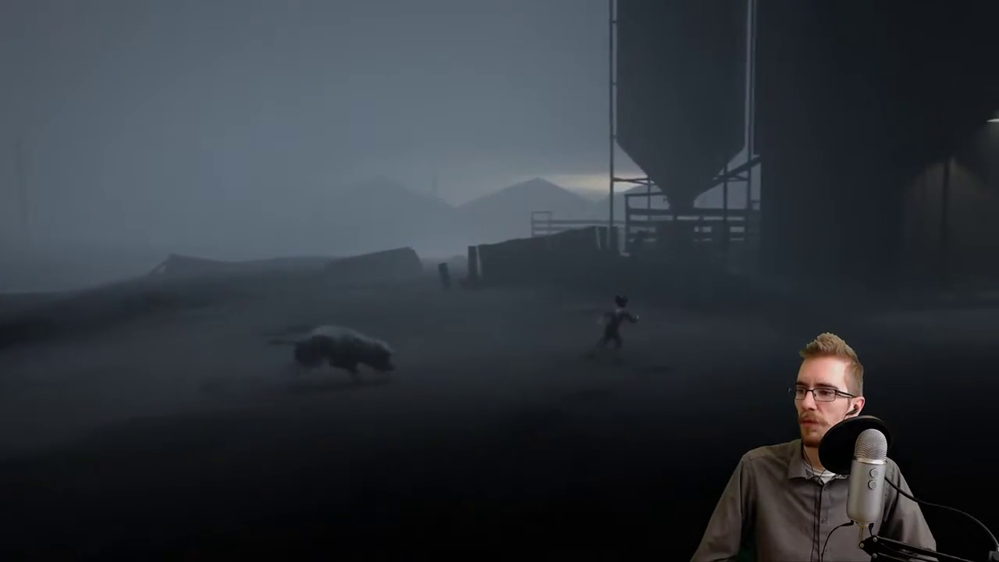
key(Right)
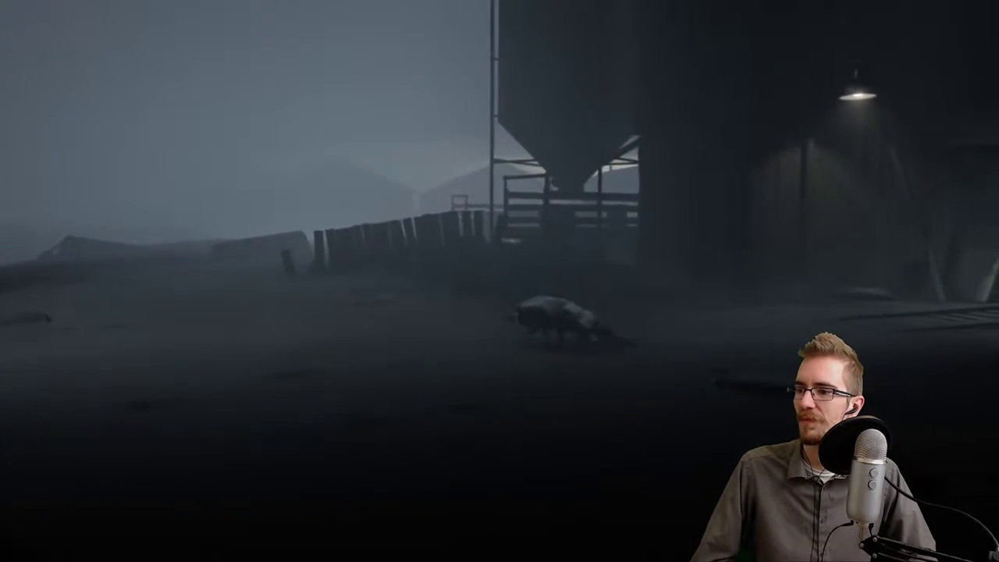
key(Right)
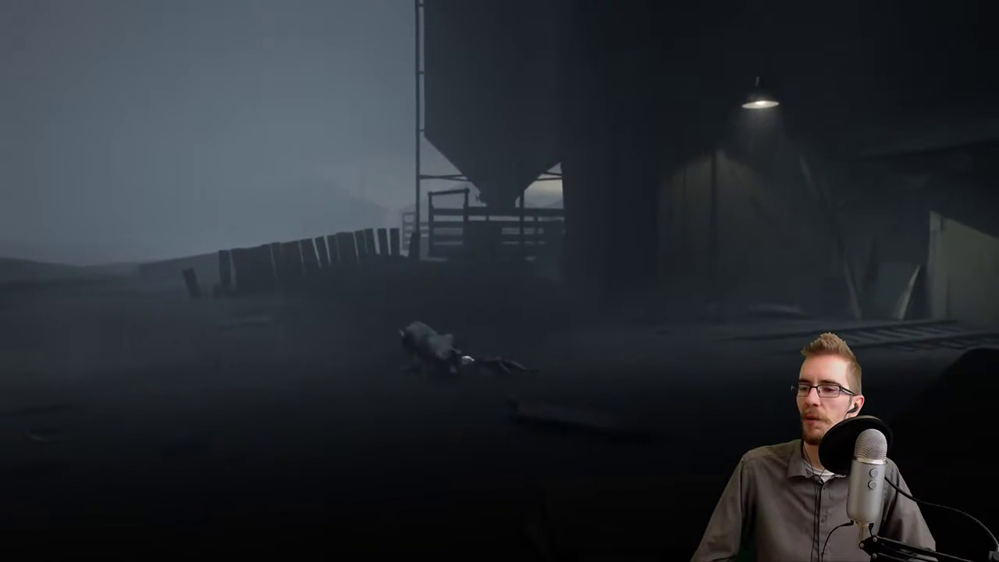
key(Right)
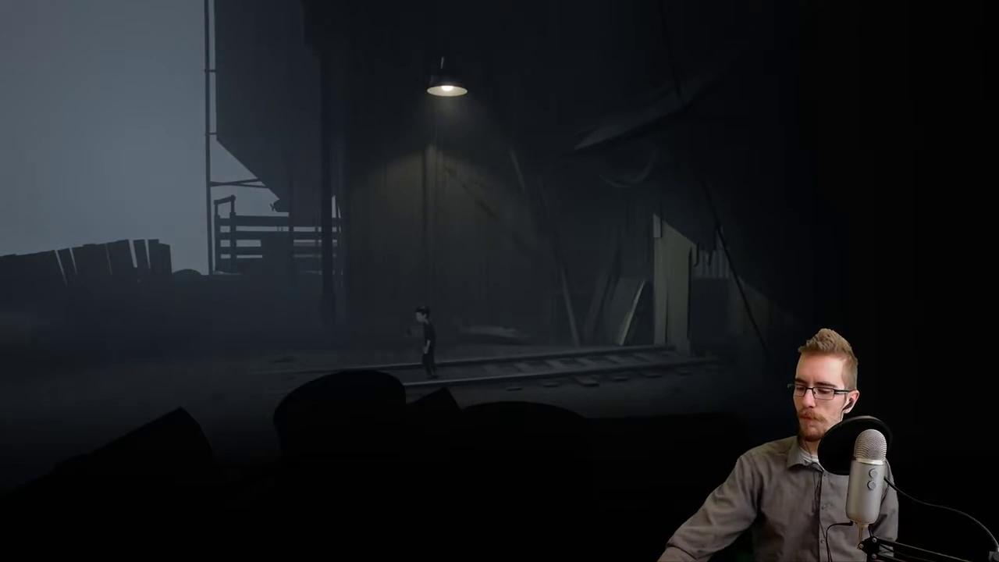
key(d)
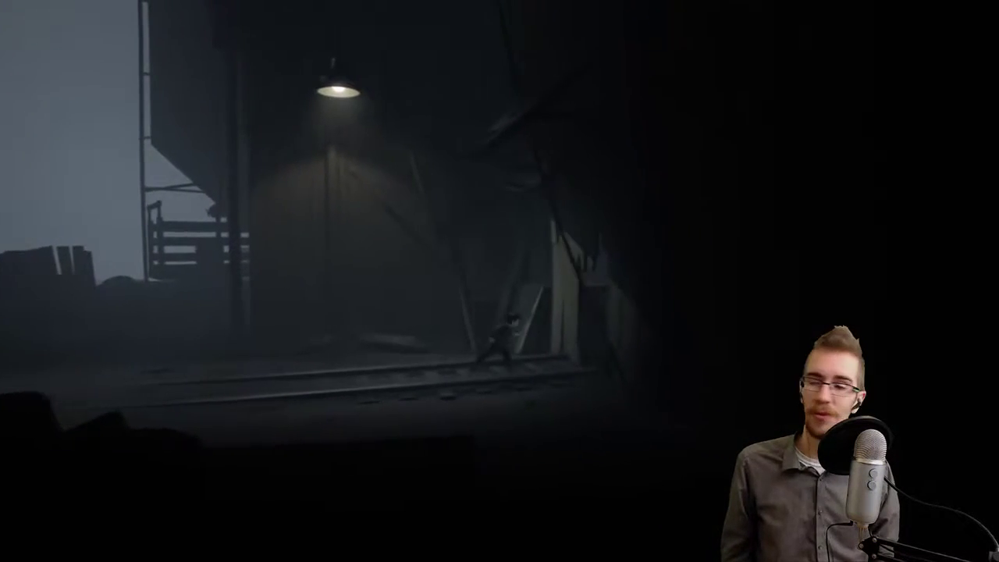
key(d)
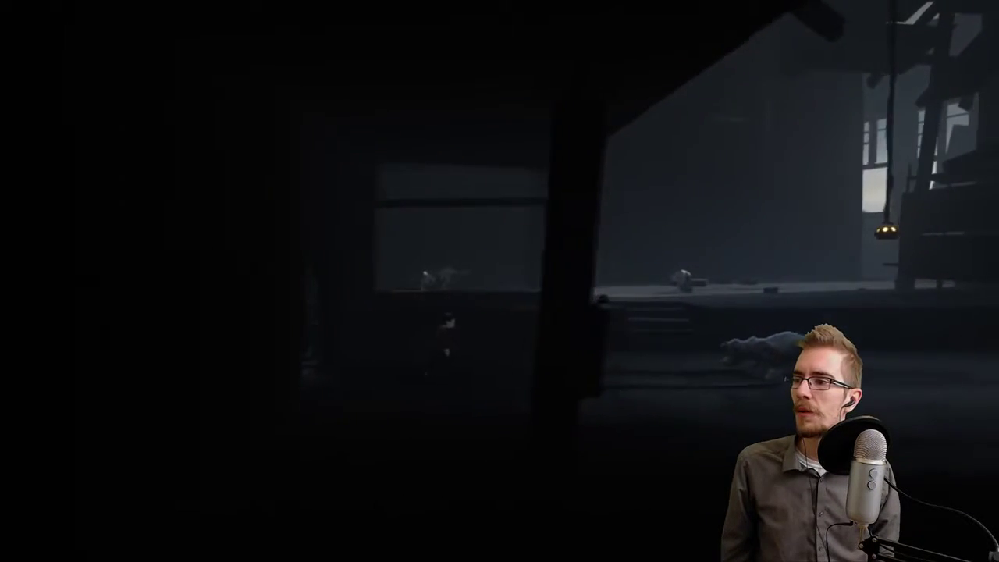
key(d)
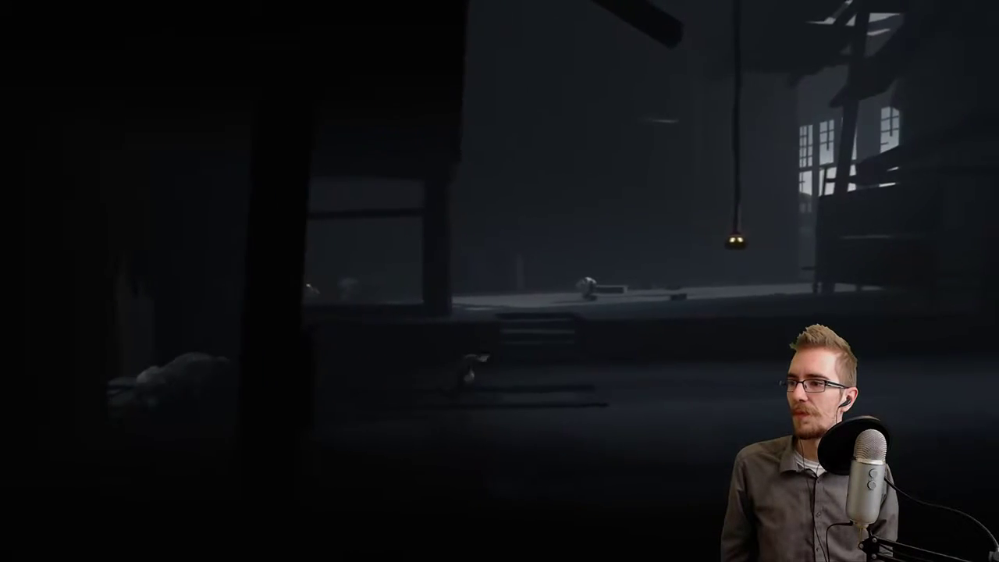
key(d)
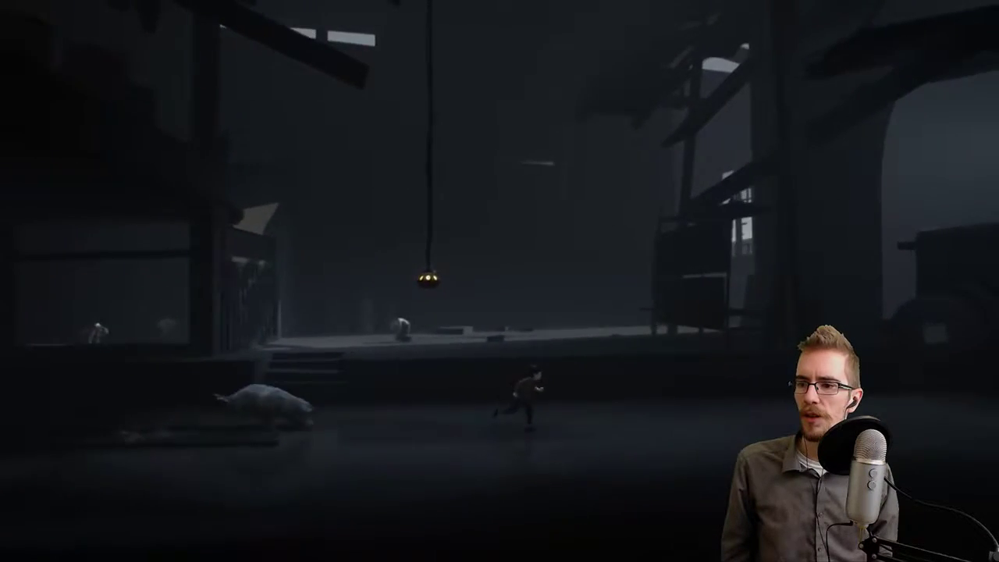
key(a)
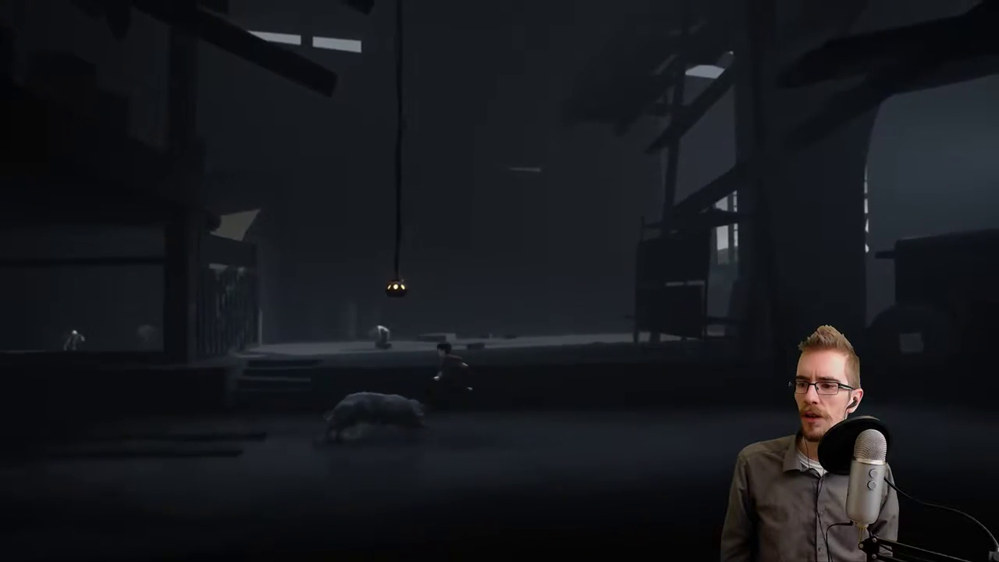
key(d)
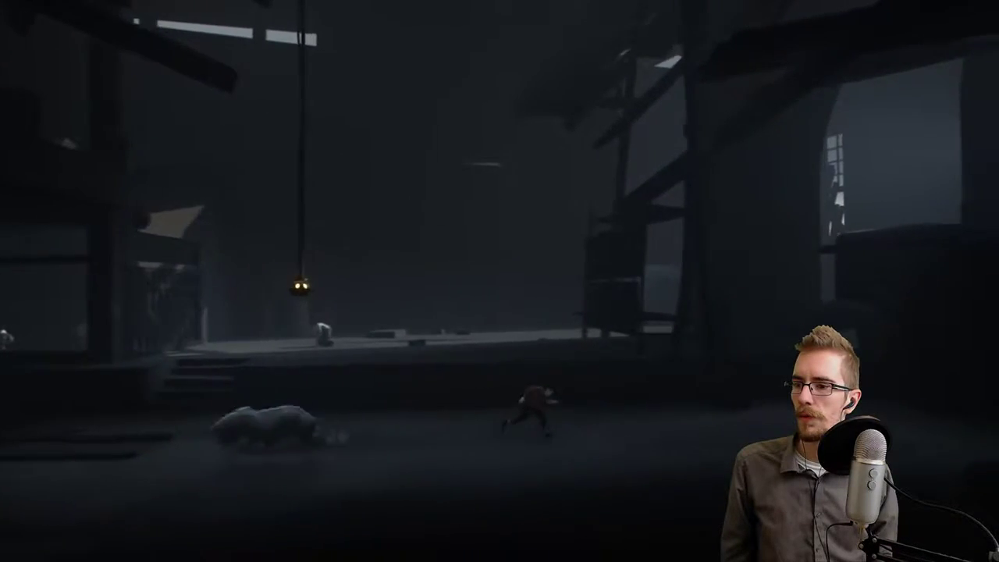
key(d)
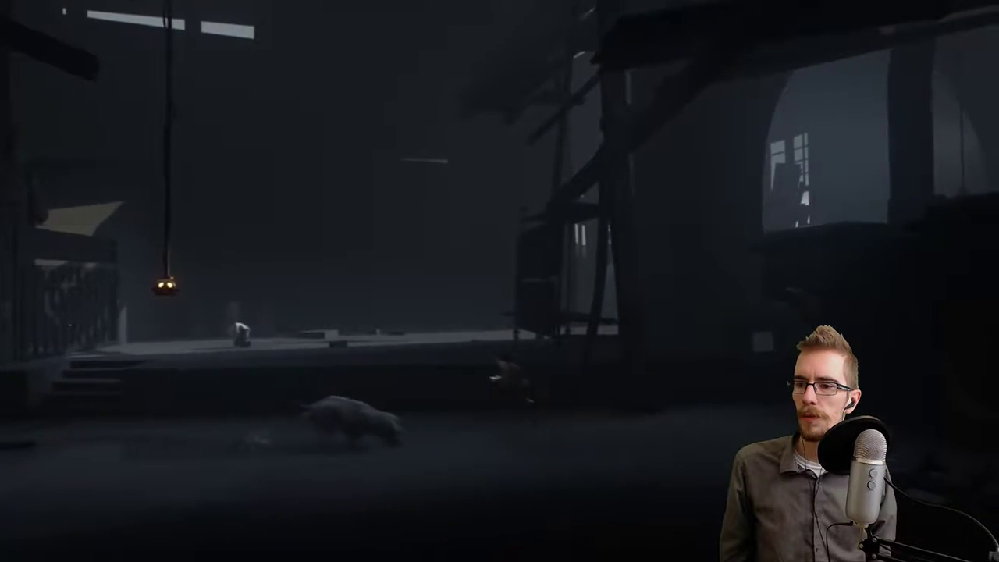
key(a)
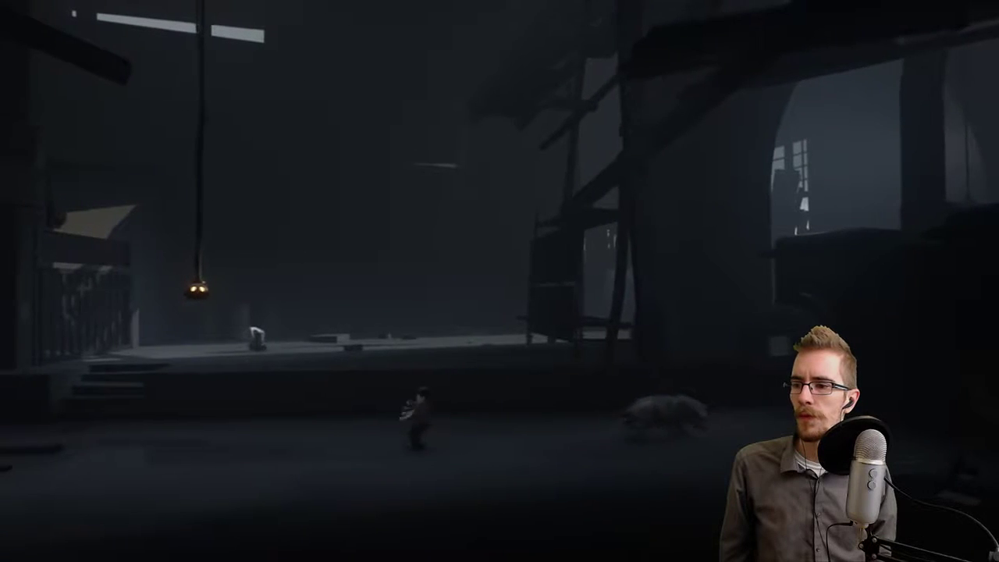
key(d)
key(d)
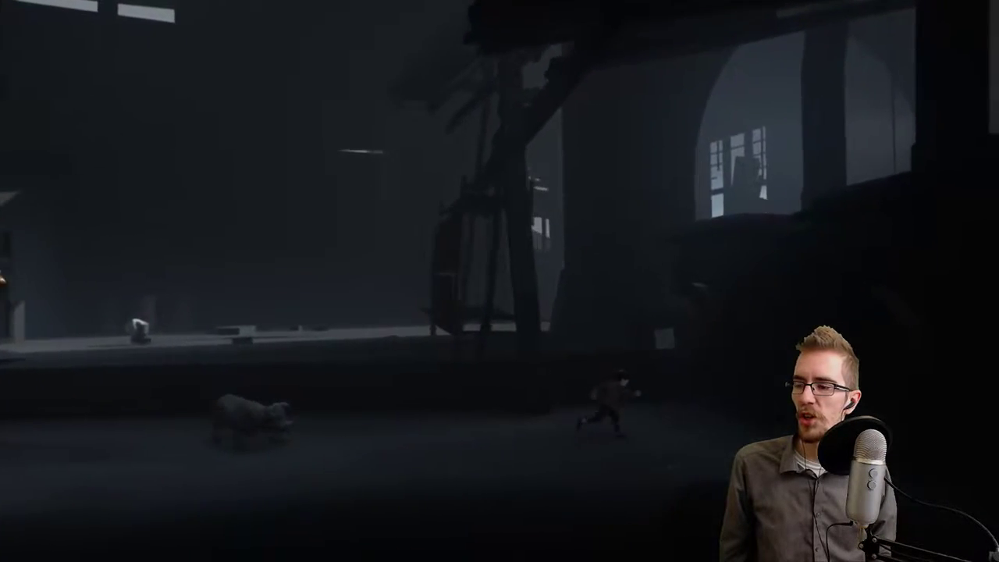
key(d)
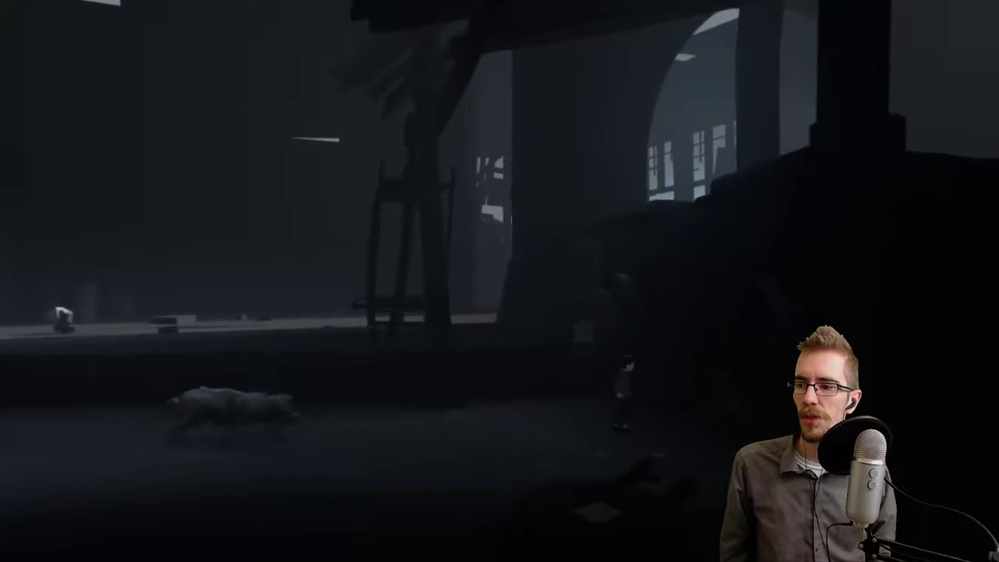
key(a)
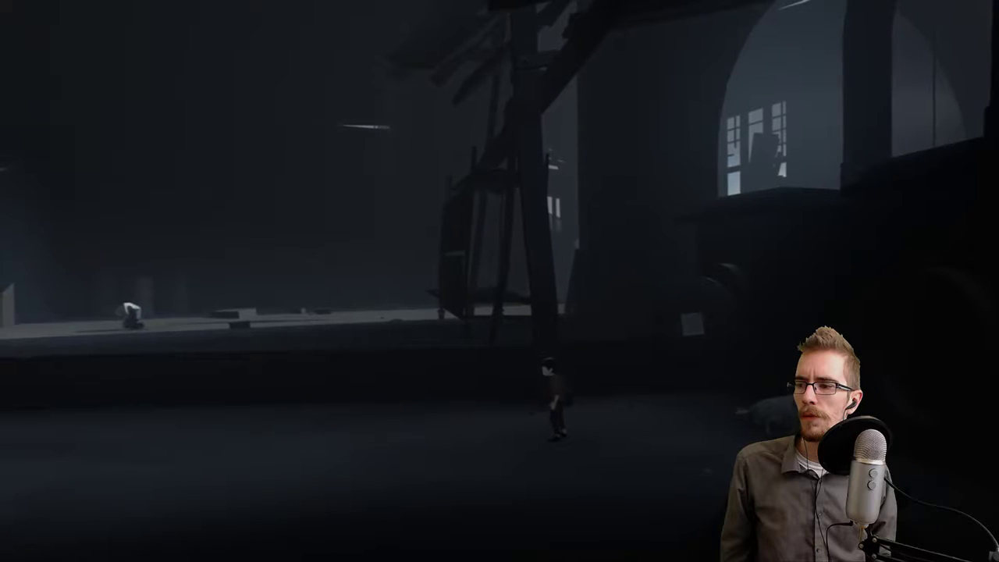
key(d)
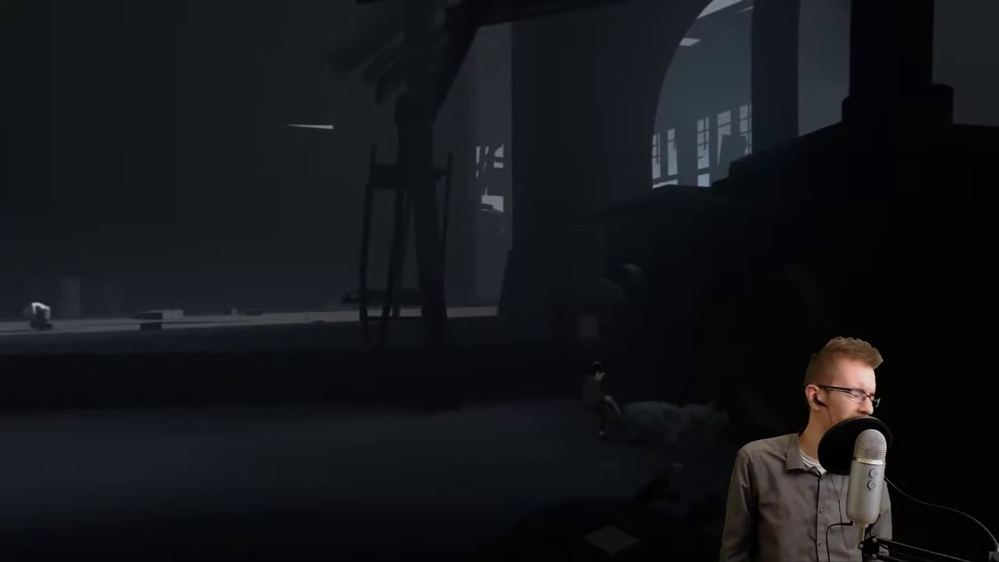
key(a)
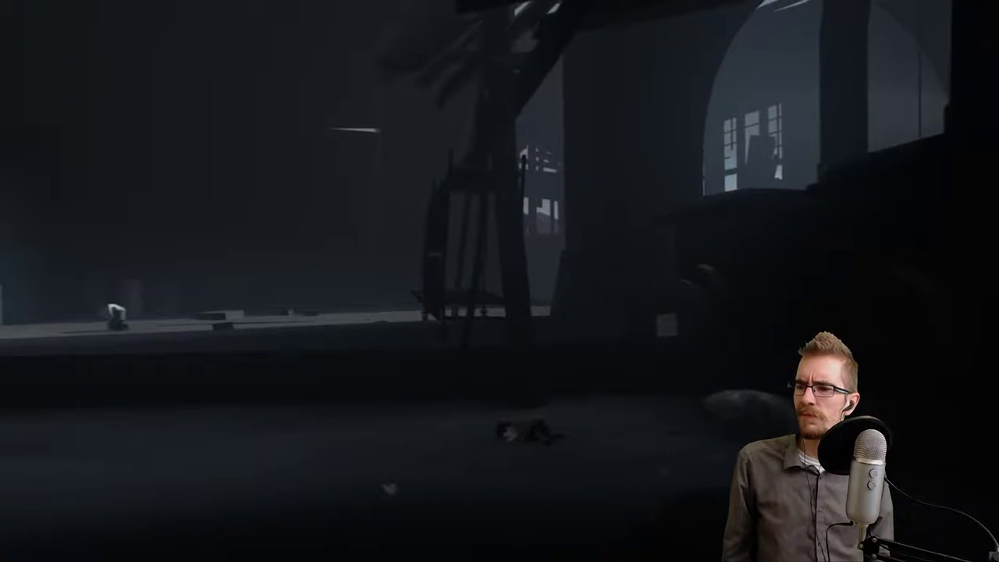
key(d)
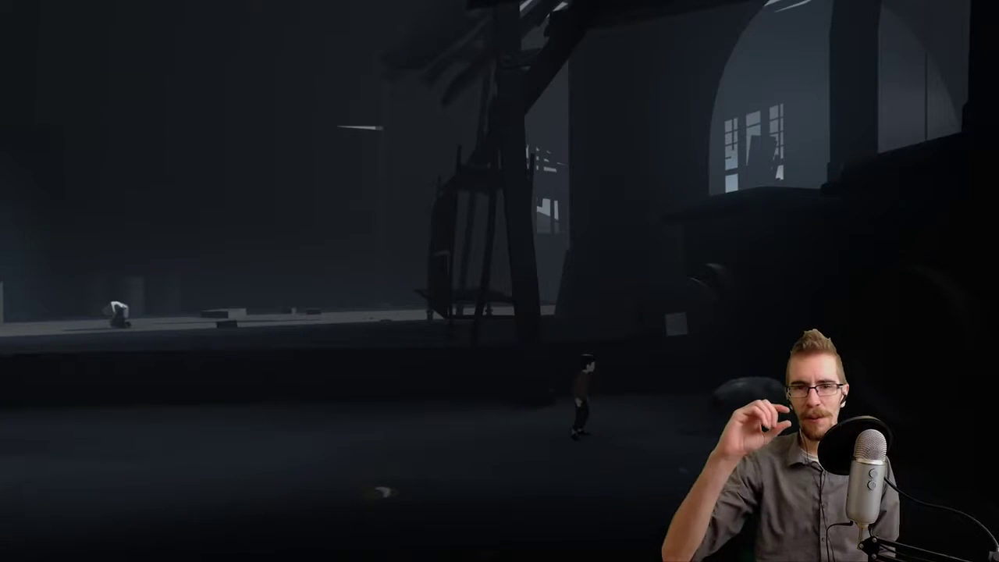
key(Right)
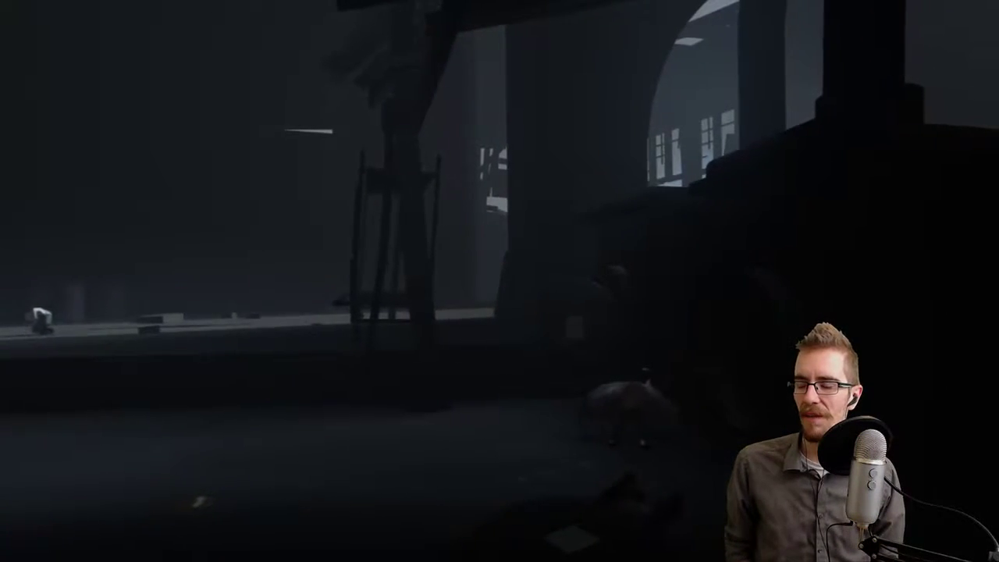
key(Left)
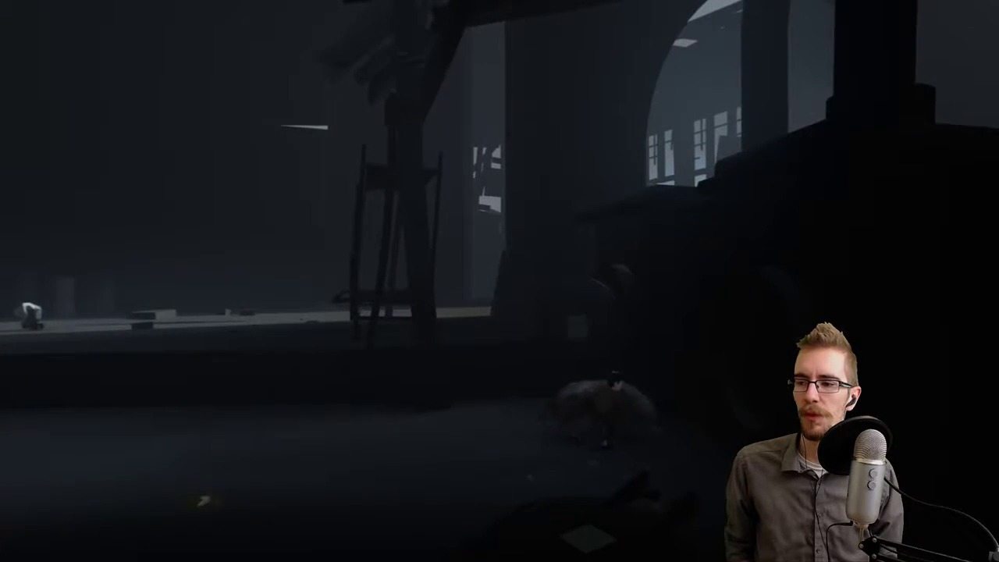
key(Left)
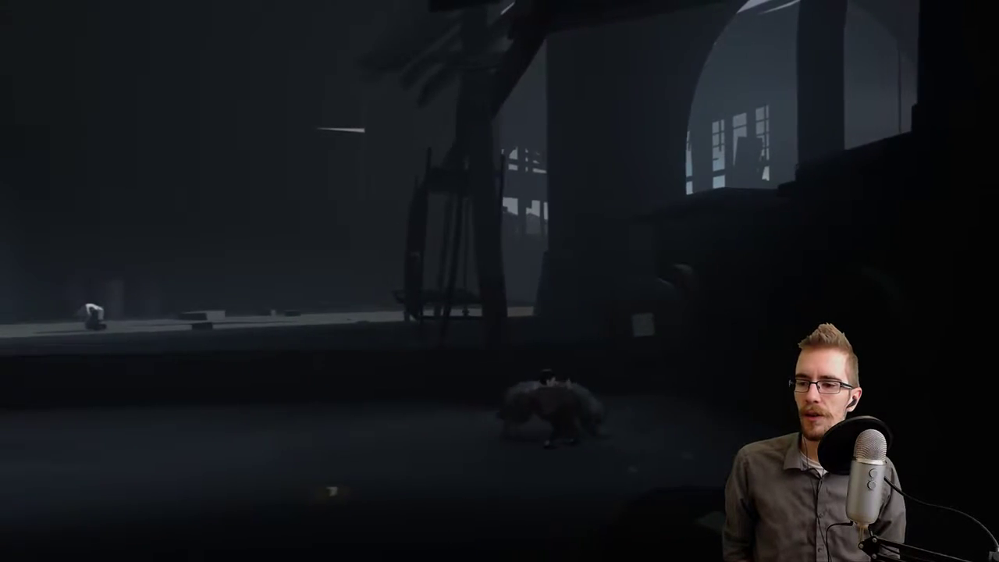
key(Left)
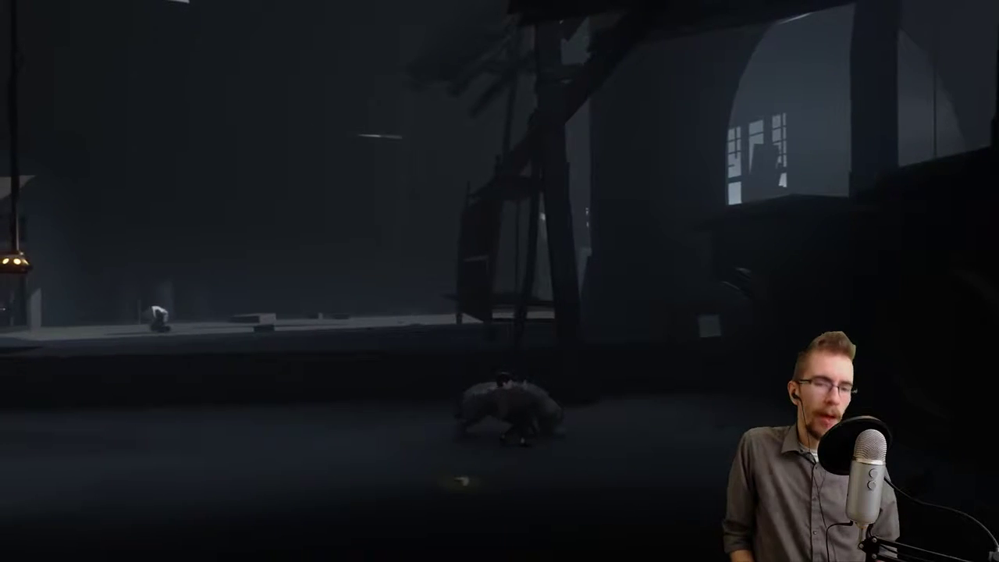
key(Left)
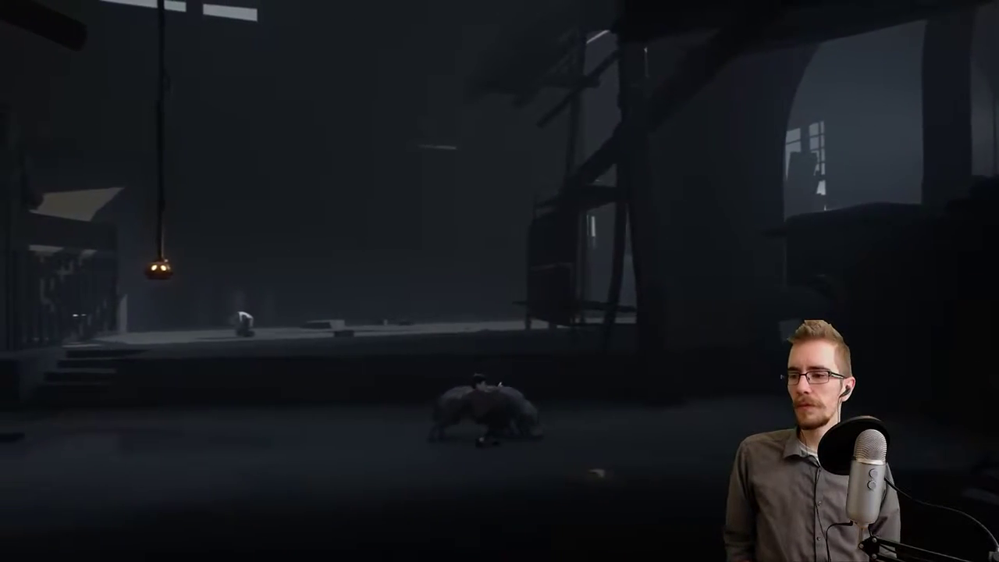
key(Left)
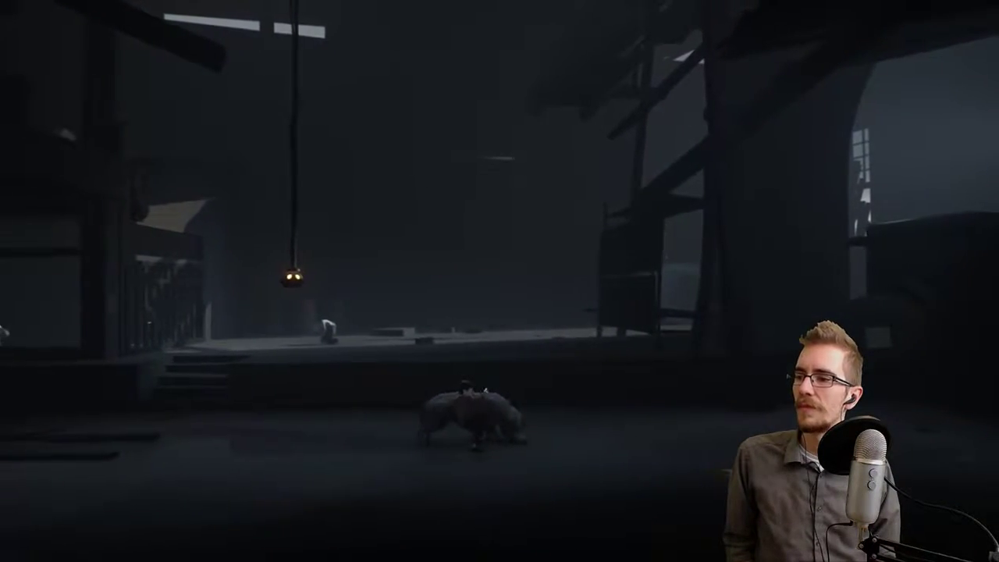
key(Left)
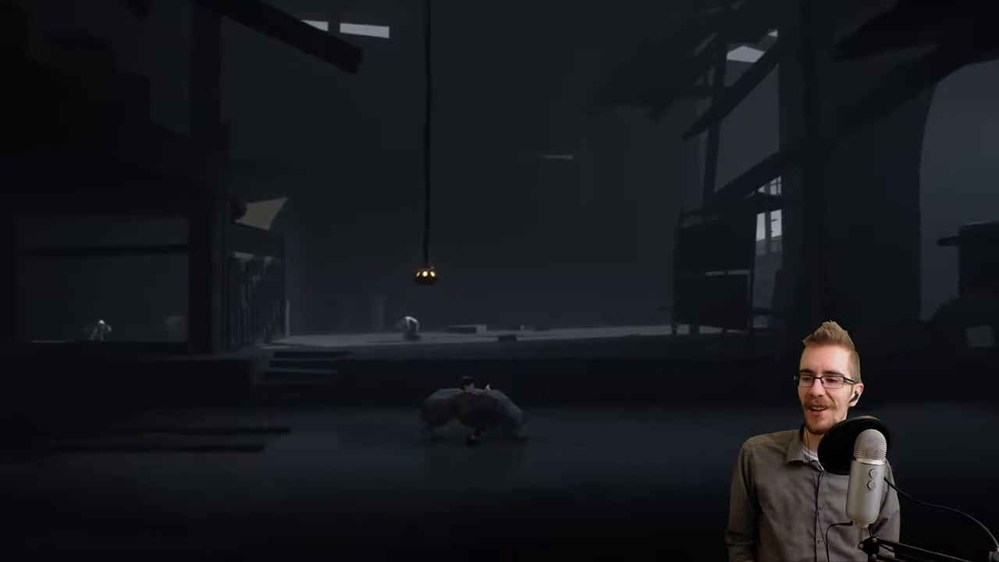
key(Left)
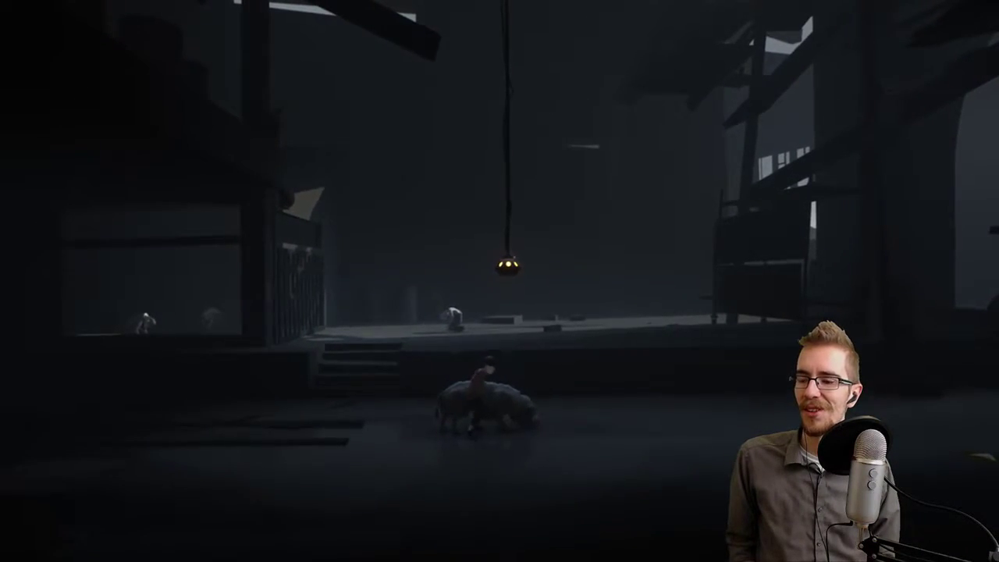
key(Up)
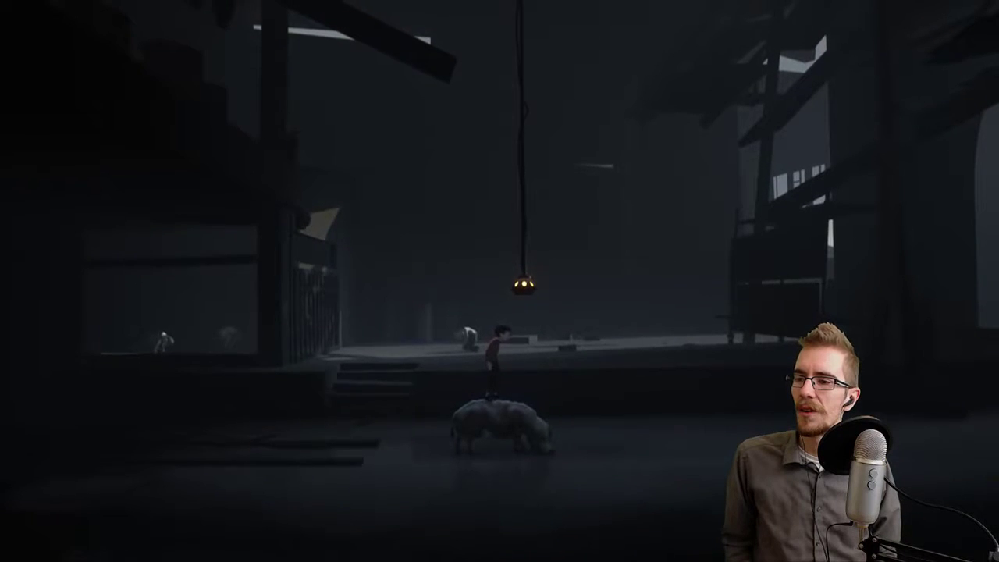
key(Left)
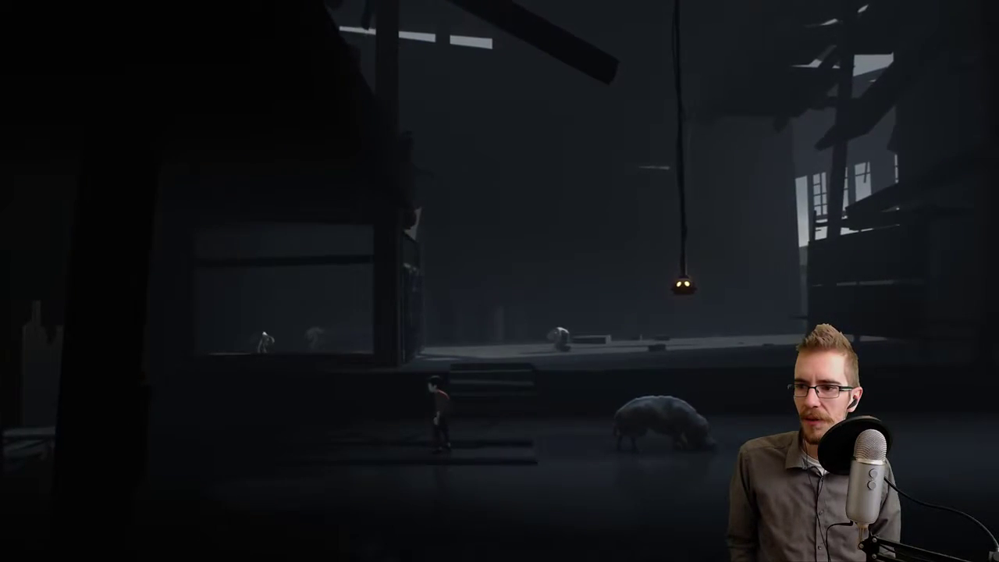
key(Right)
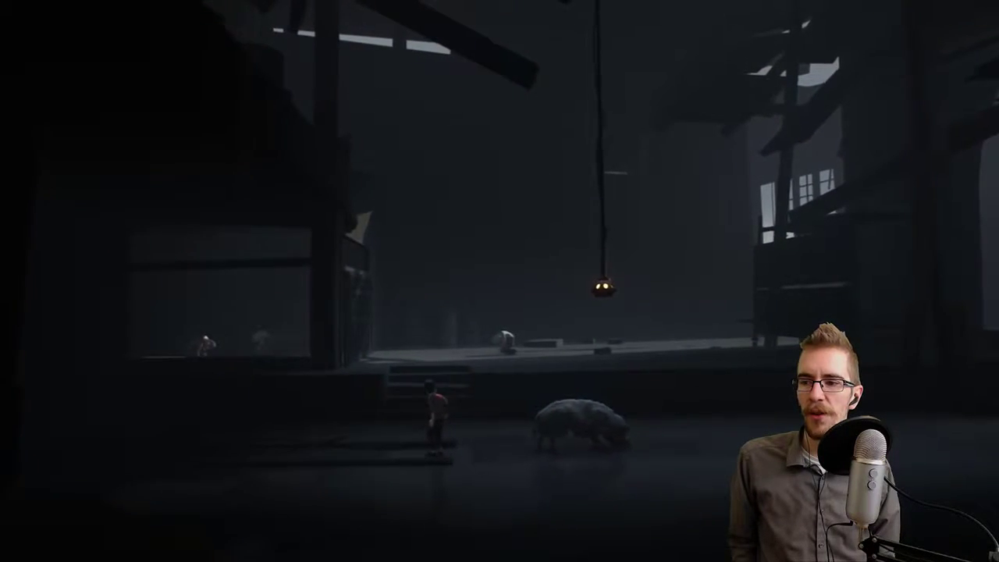
key(Right)
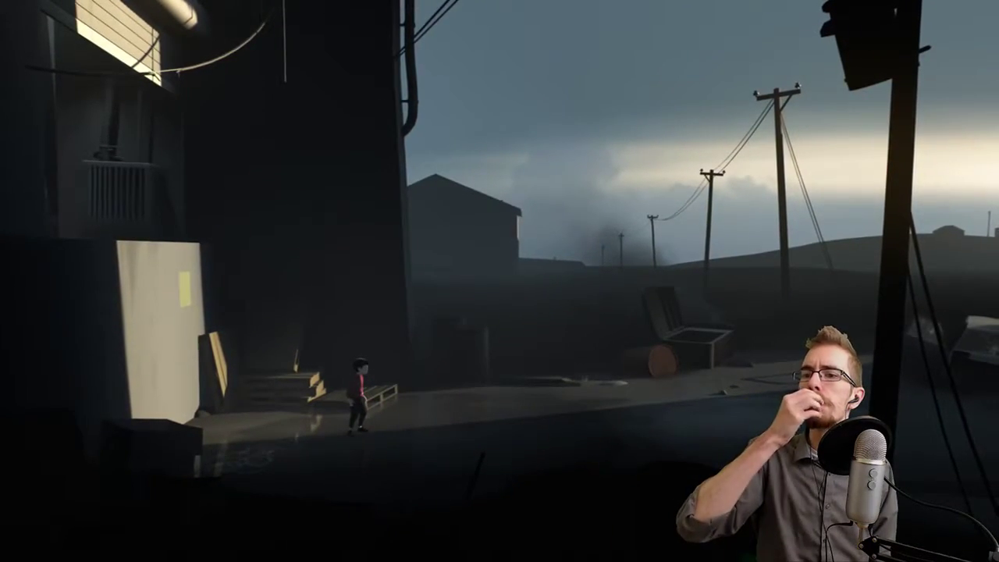
key(Left)
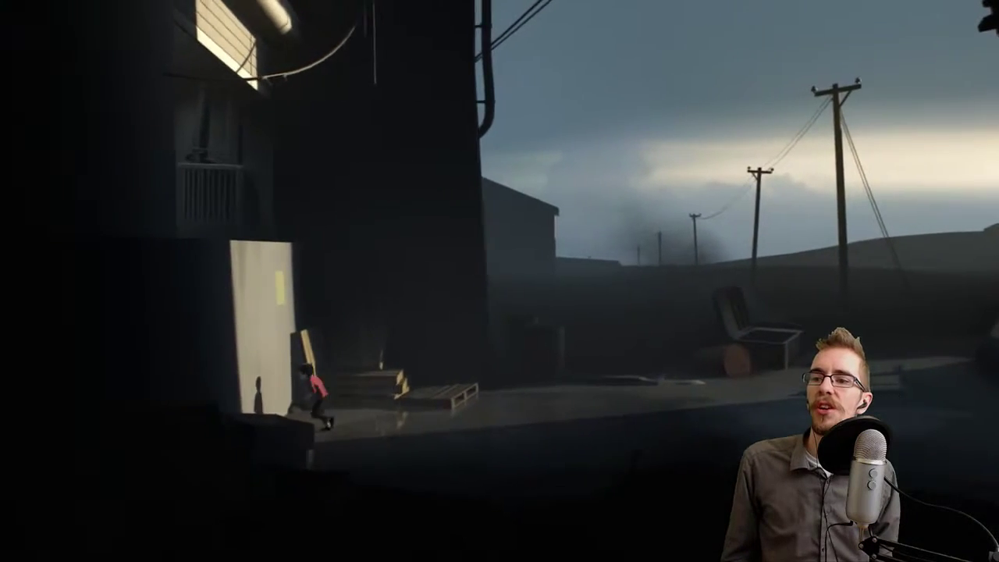
key(Right)
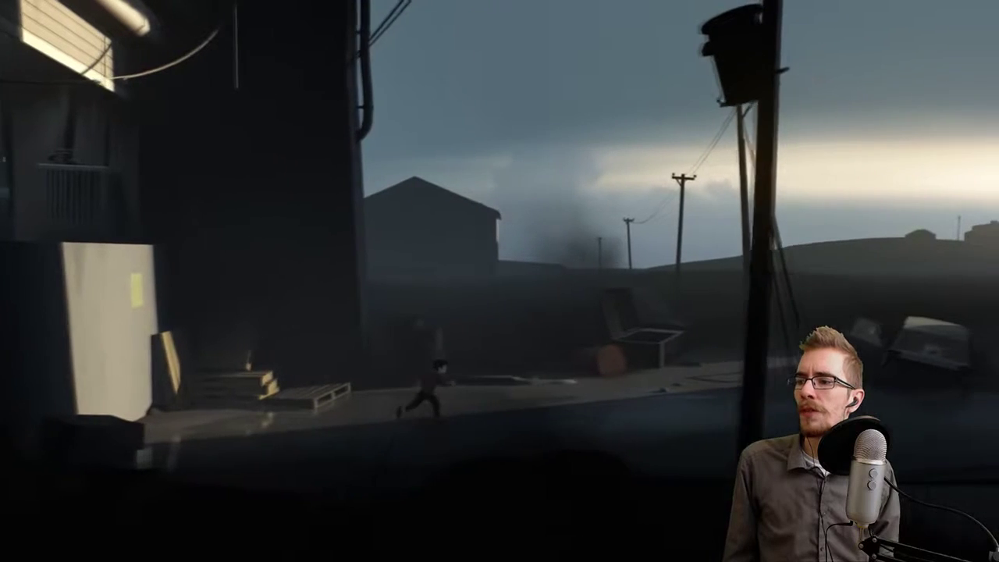
key(Right)
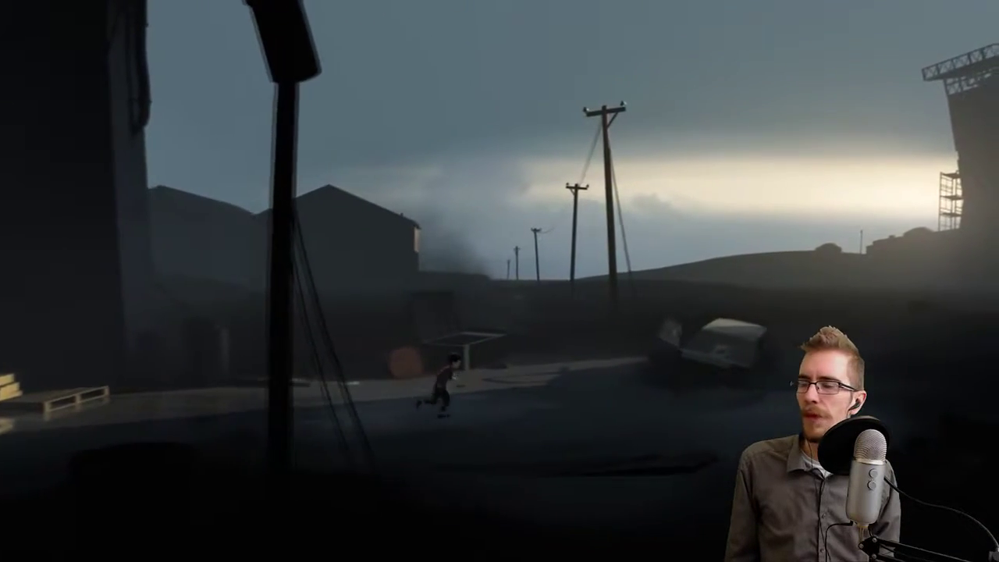
key(Right)
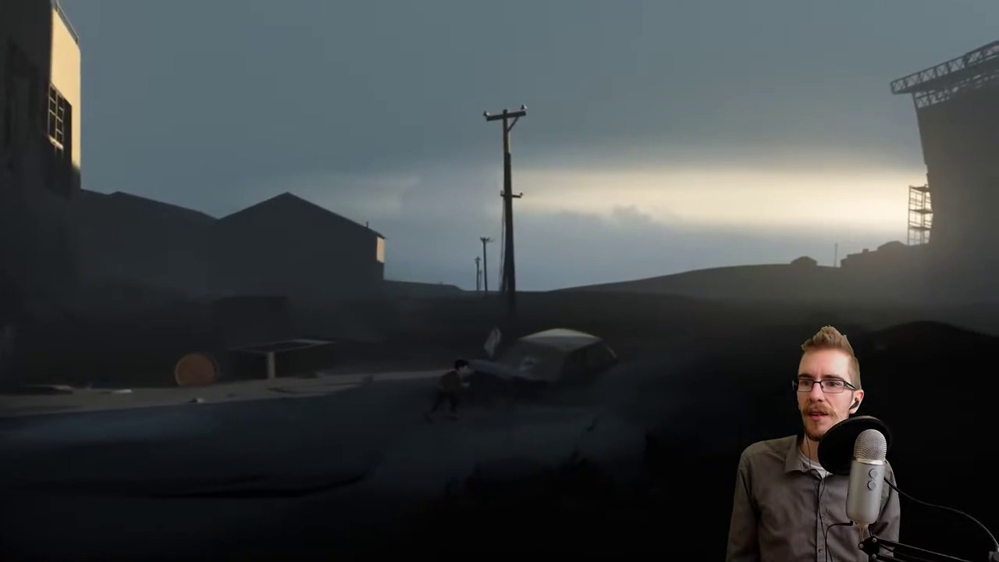
key(Right)
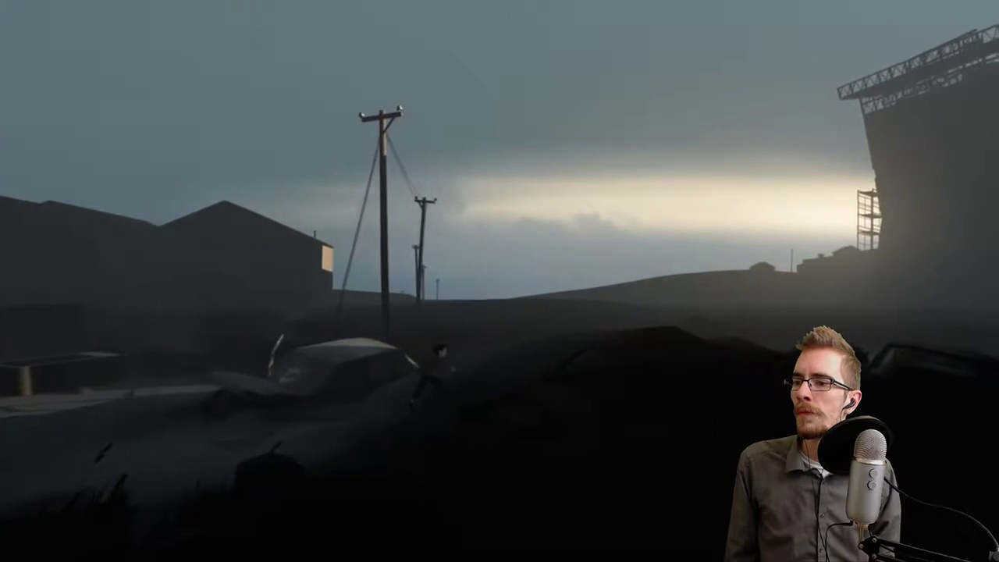
key(Right)
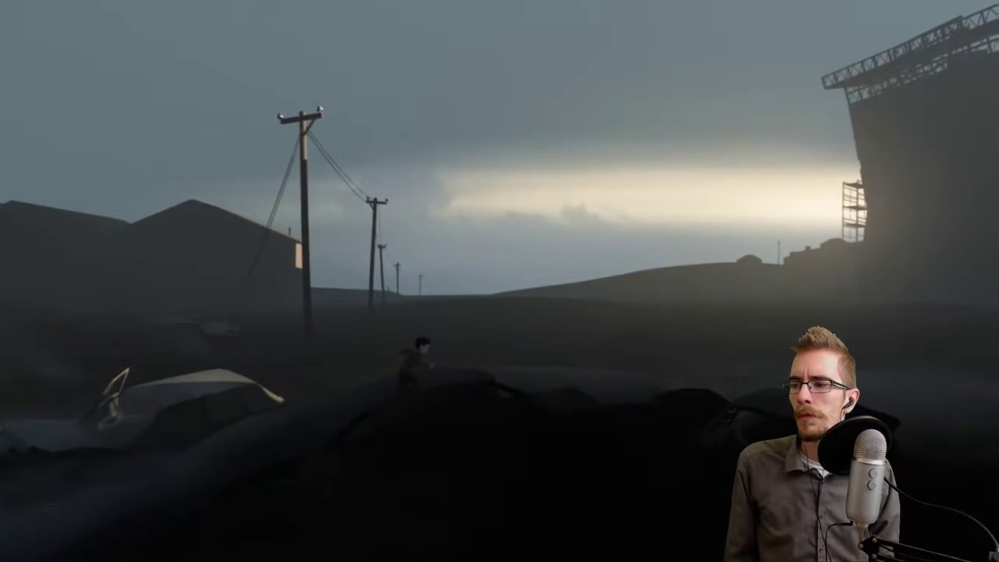
key(Right)
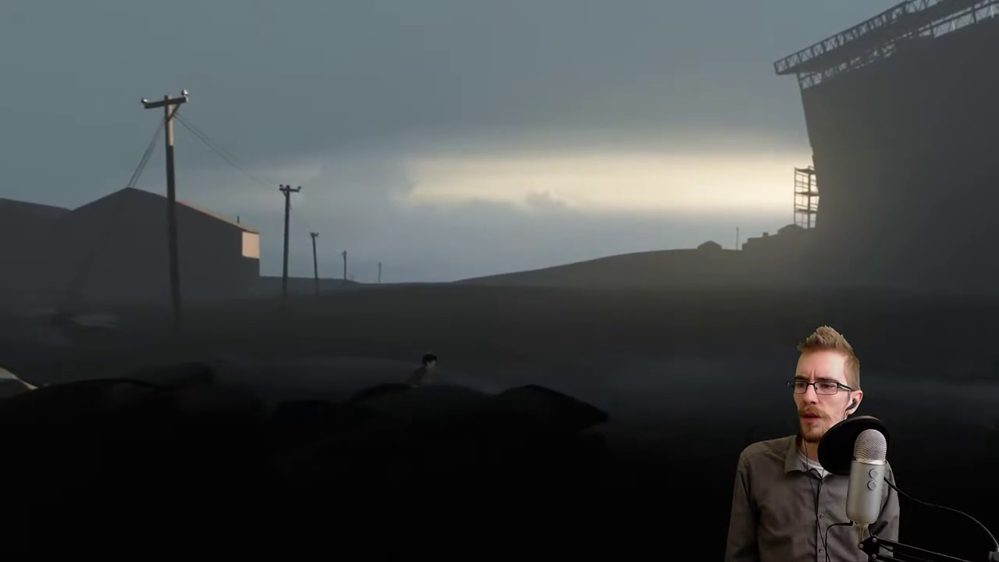
key(Right)
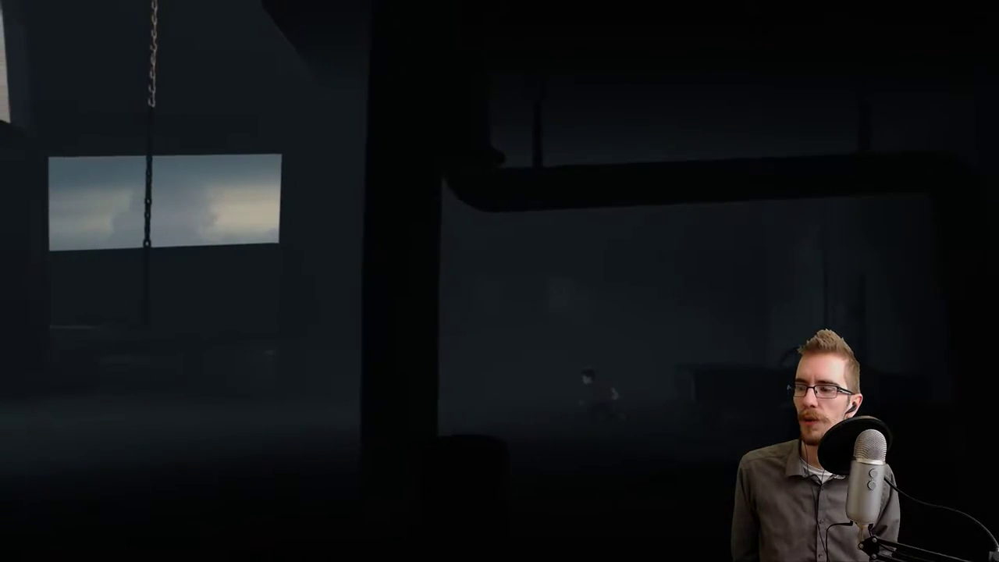
key(Left)
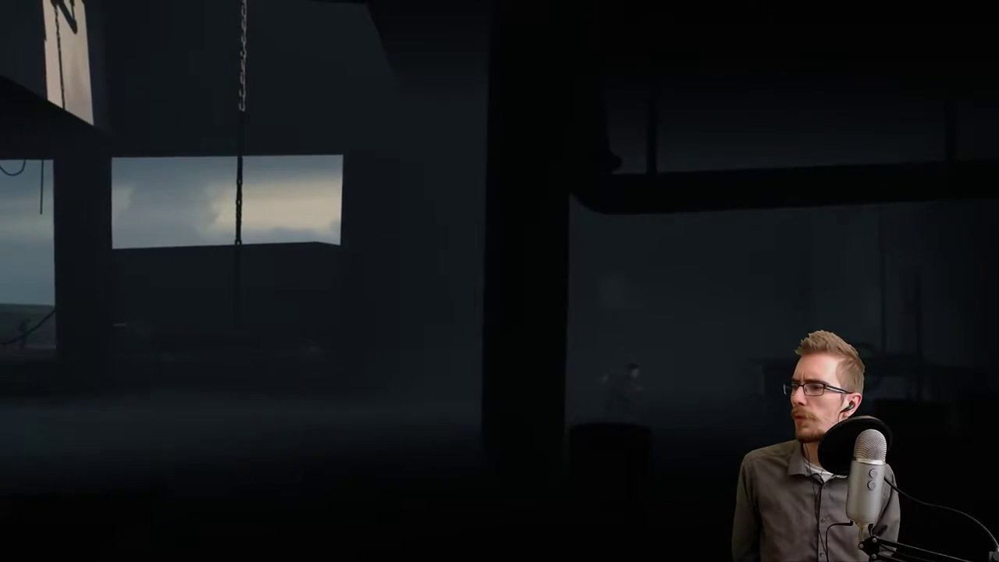
key(Right)
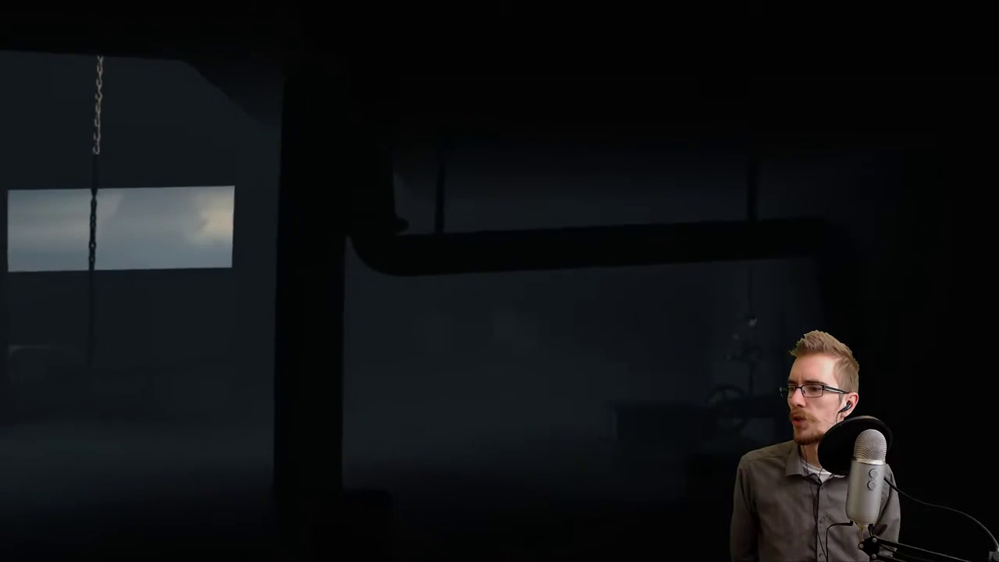
key(Right)
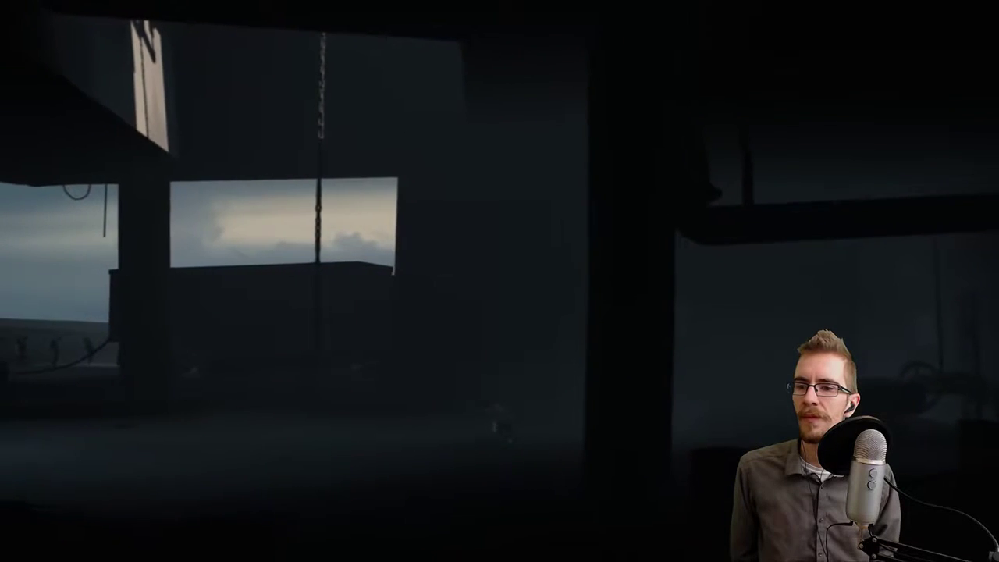
key(Left)
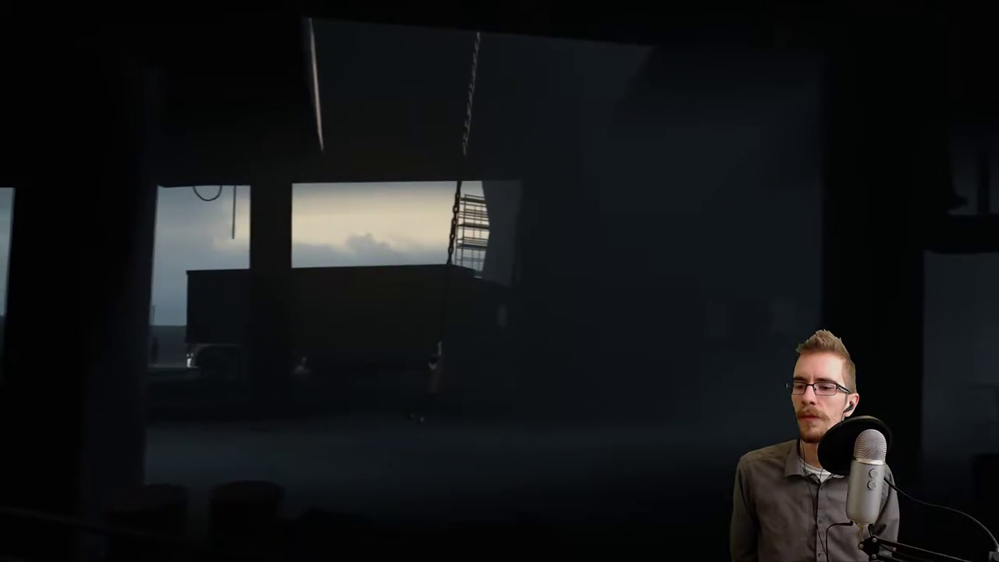
key(Left)
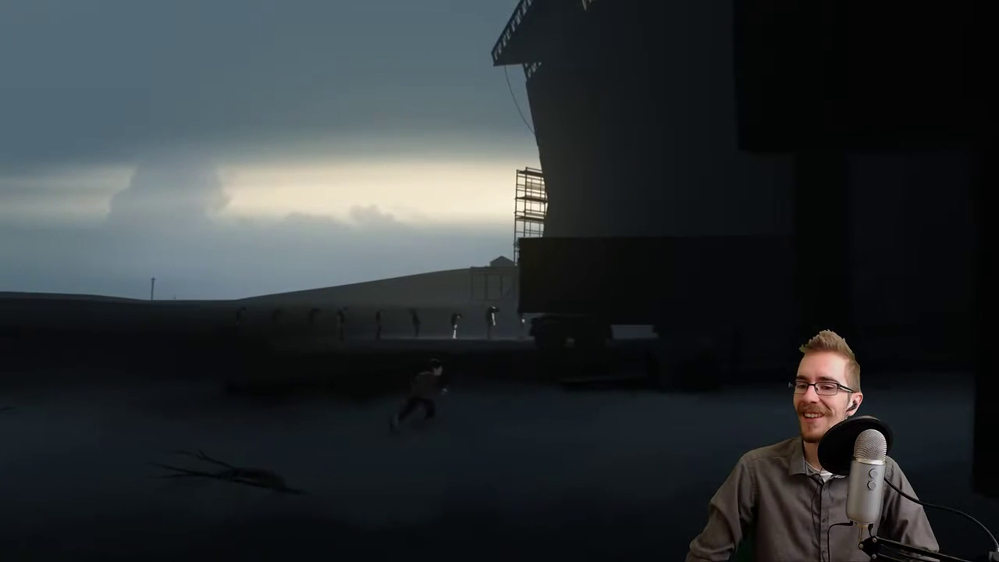
key(Right)
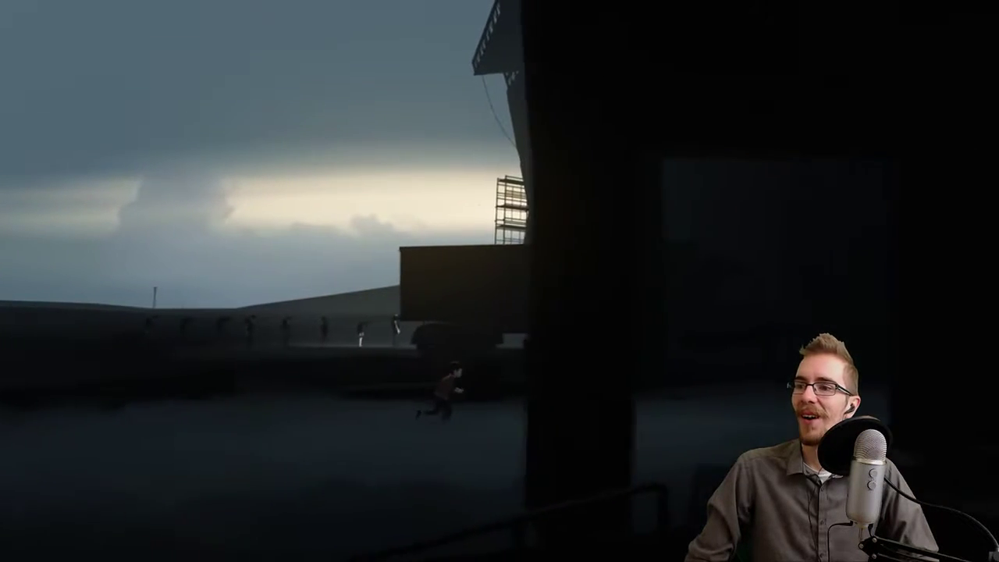
key(Right)
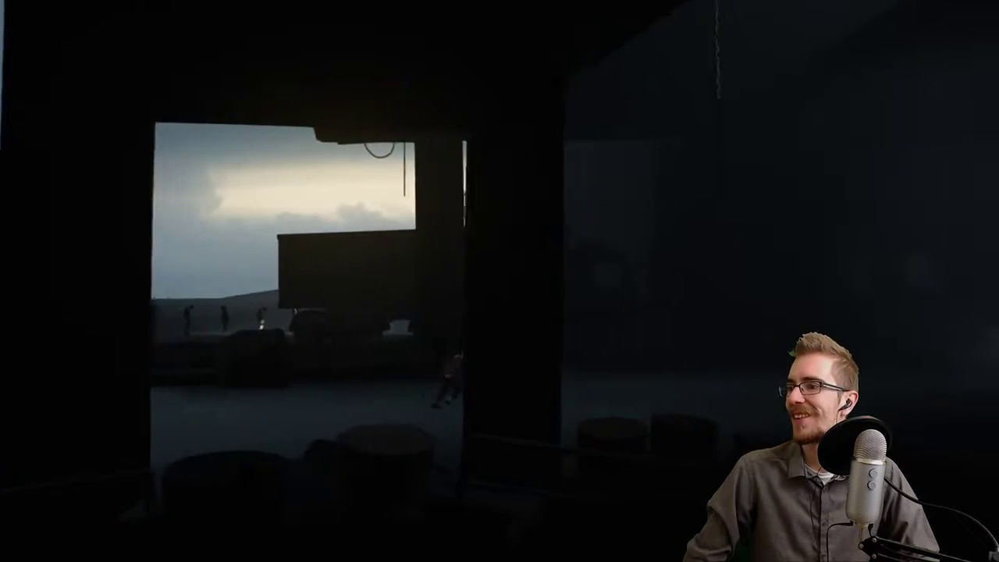
key(Right)
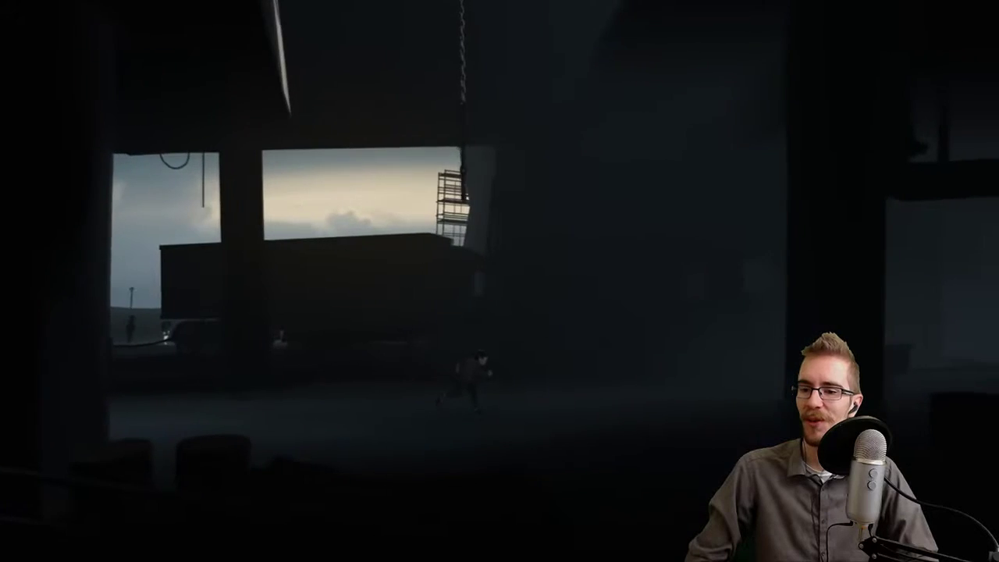
key(Right)
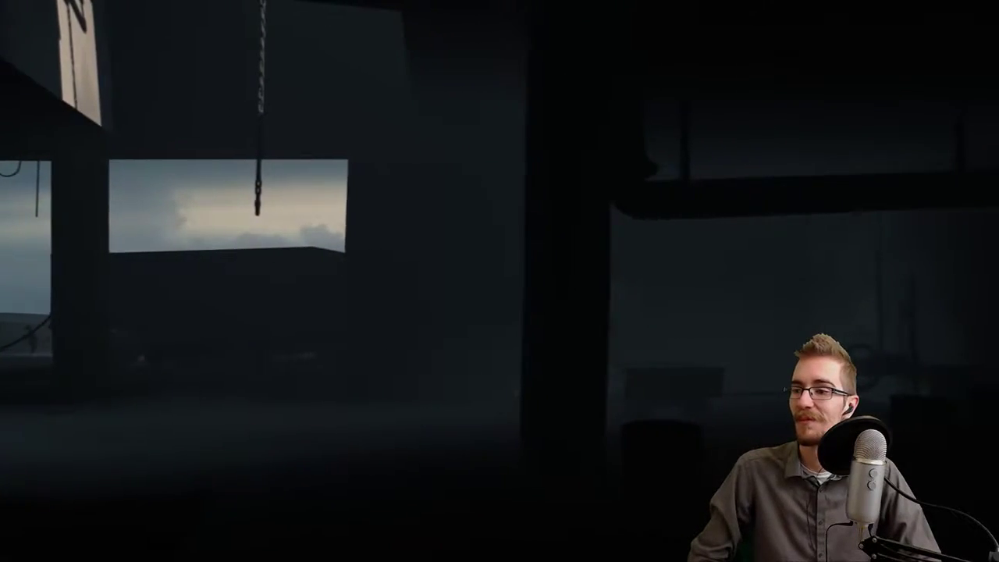
key(Right)
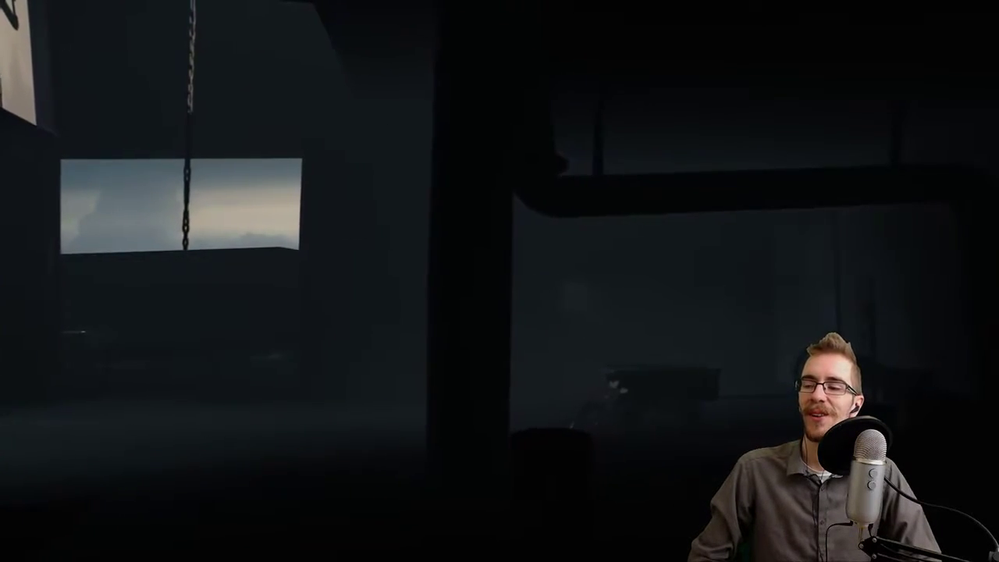
key(Right)
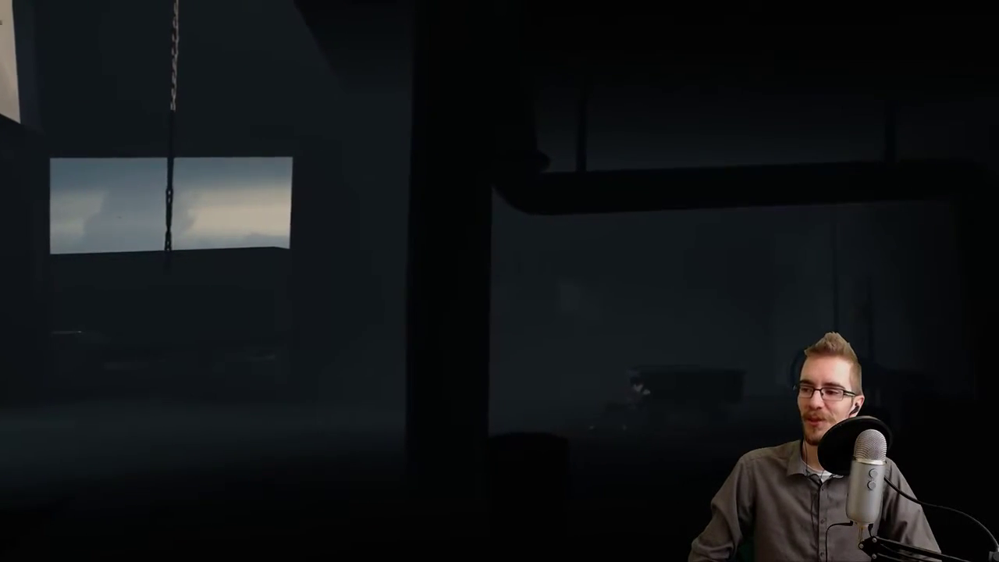
key(Left)
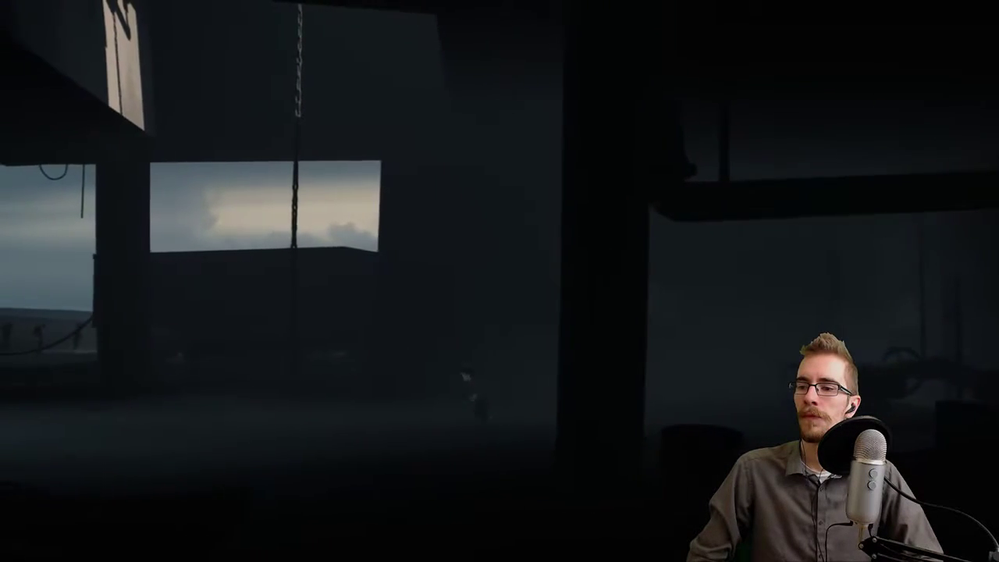
key(Left)
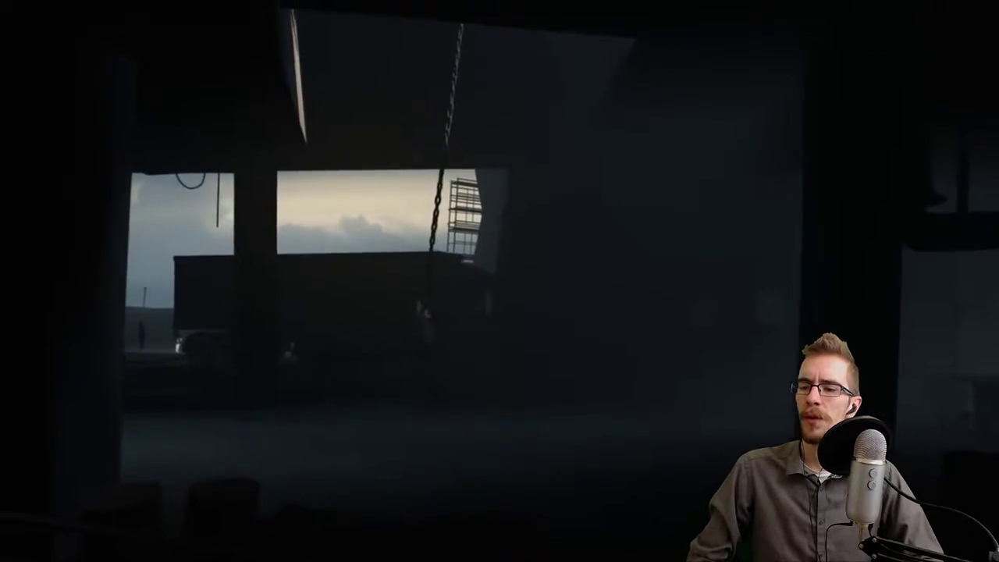
key(Left)
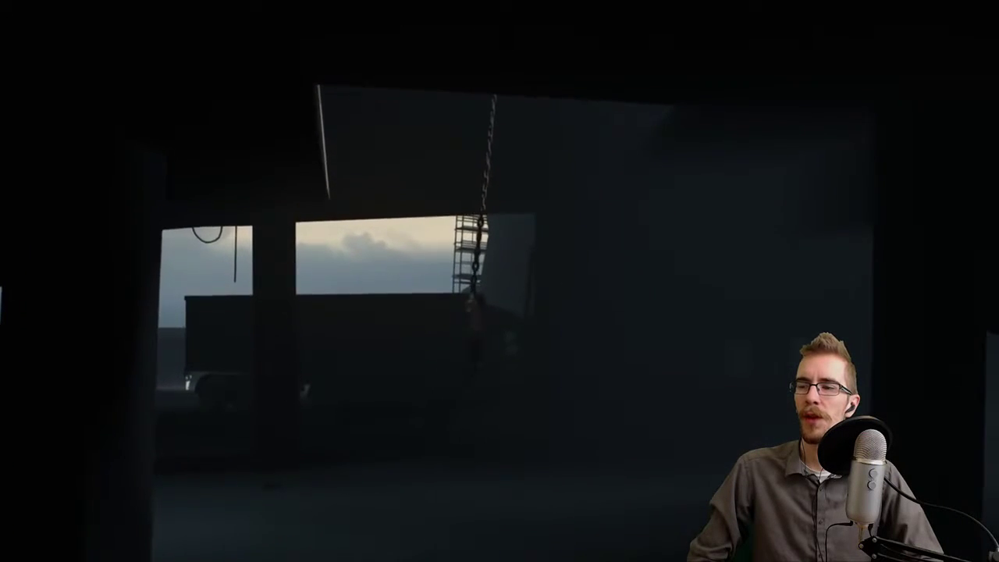
key(Up)
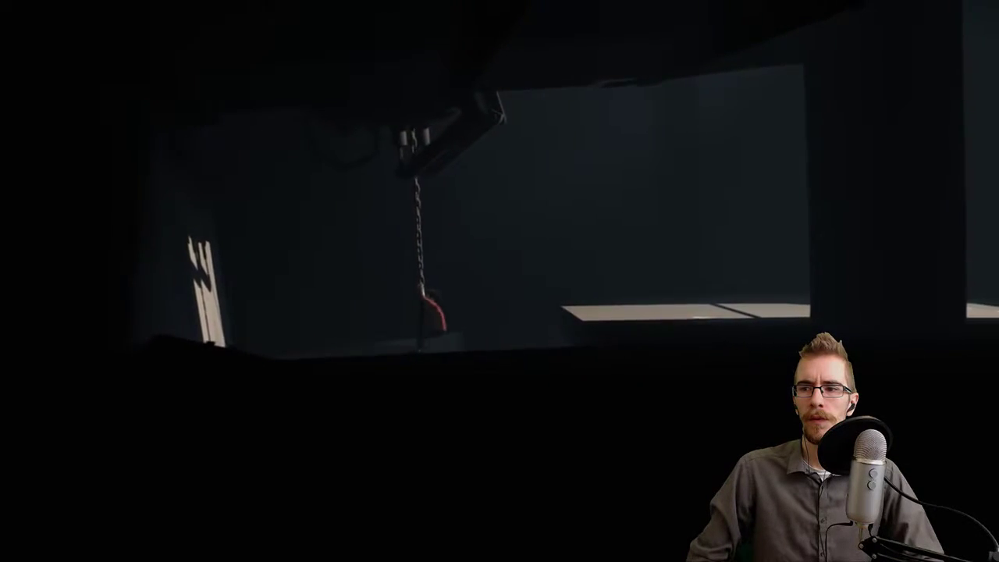
key(Right)
key(Left)
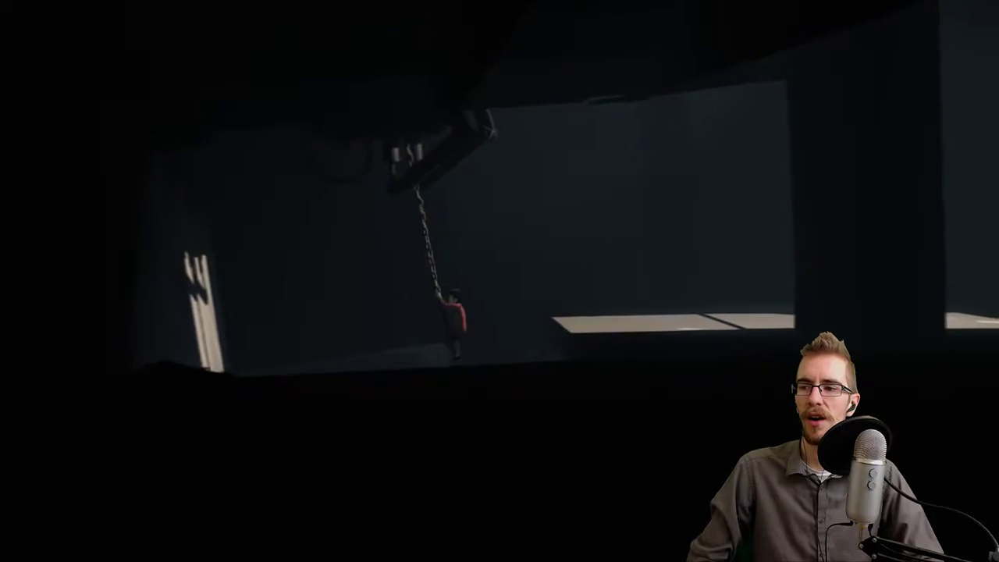
key(space)
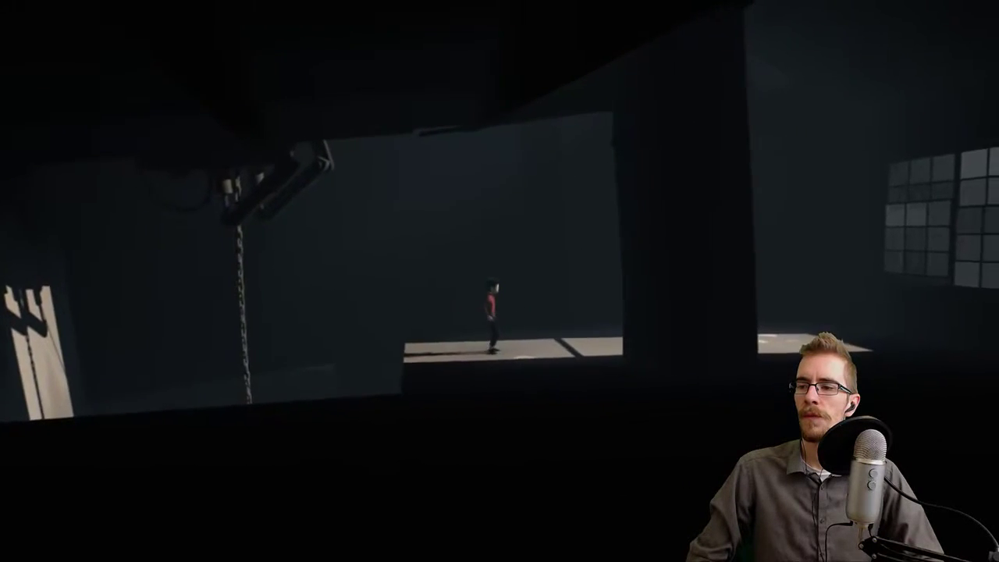
key(Right)
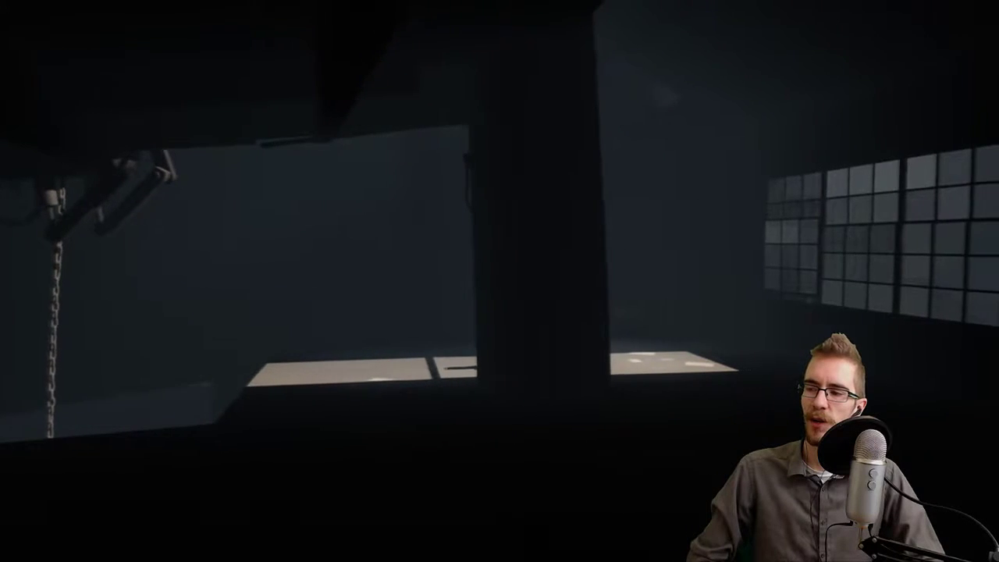
key(Right)
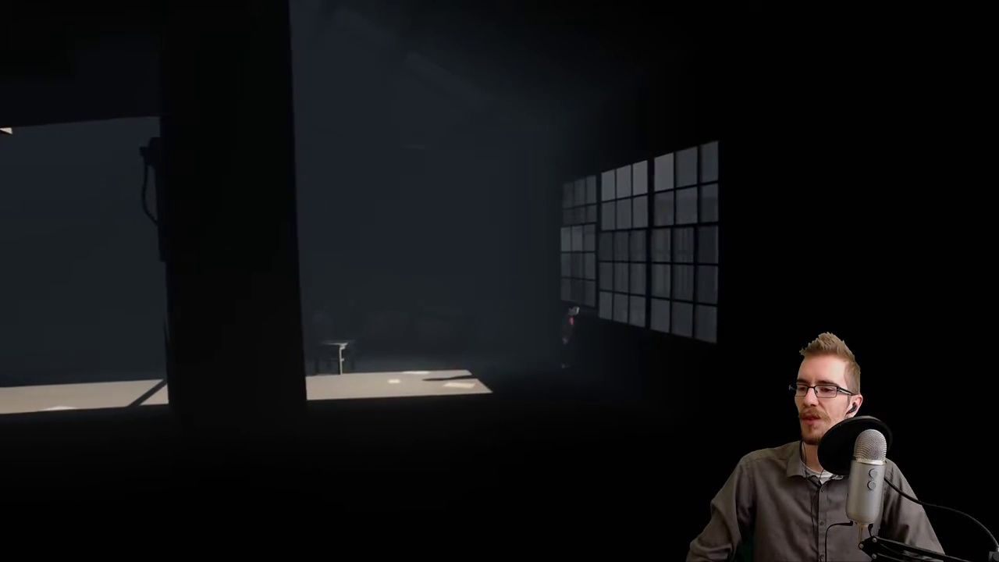
key(Left)
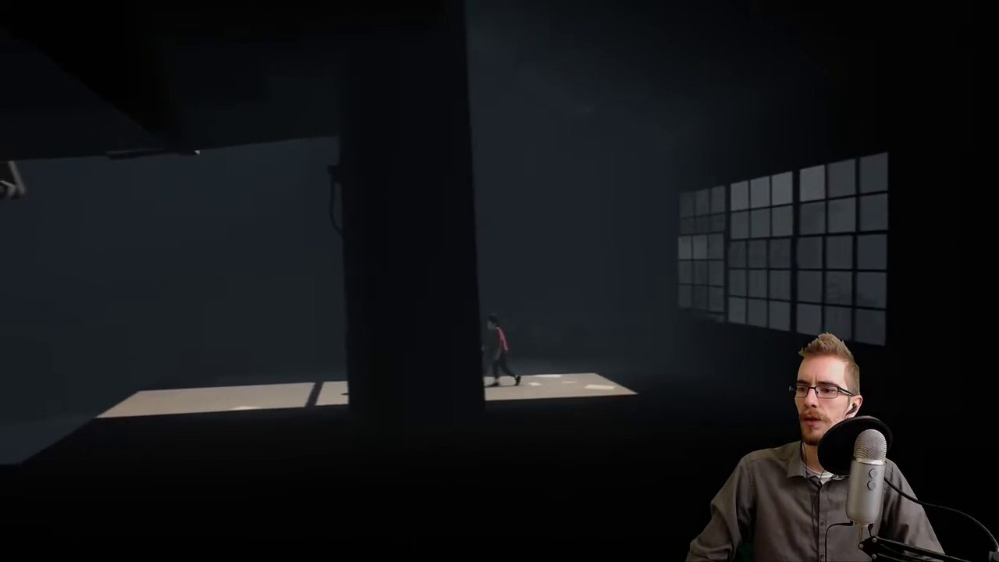
key(Left)
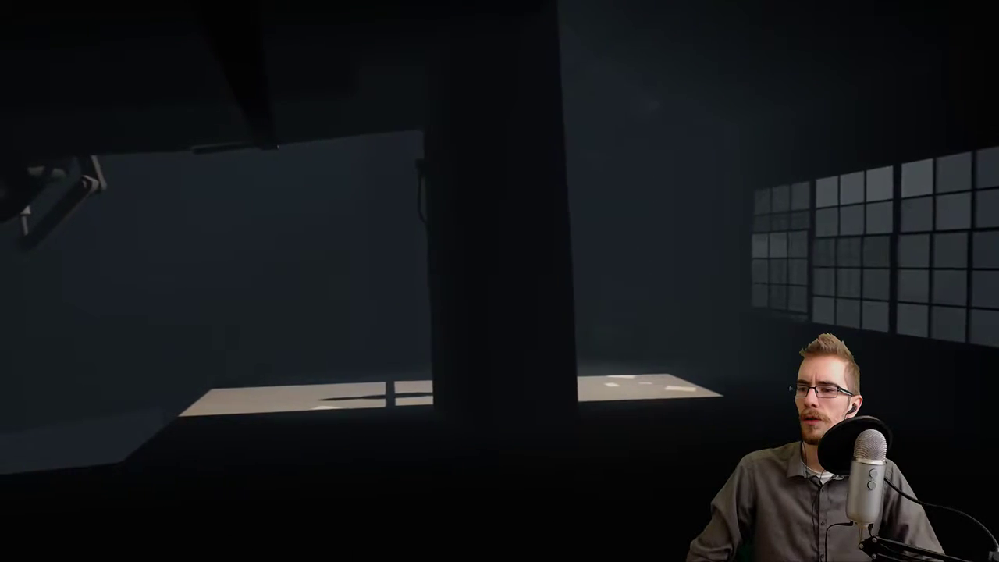
key(Right)
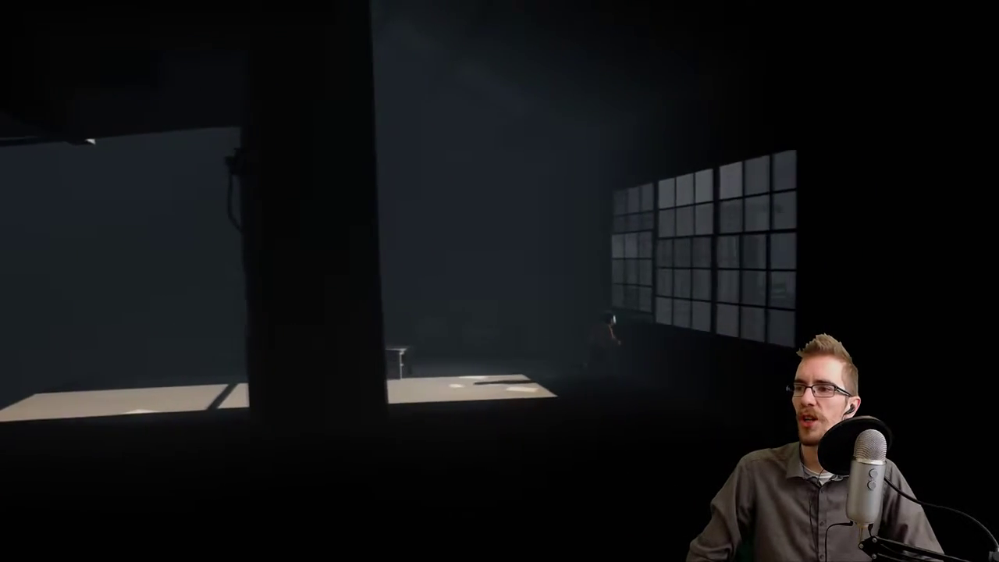
key(Right)
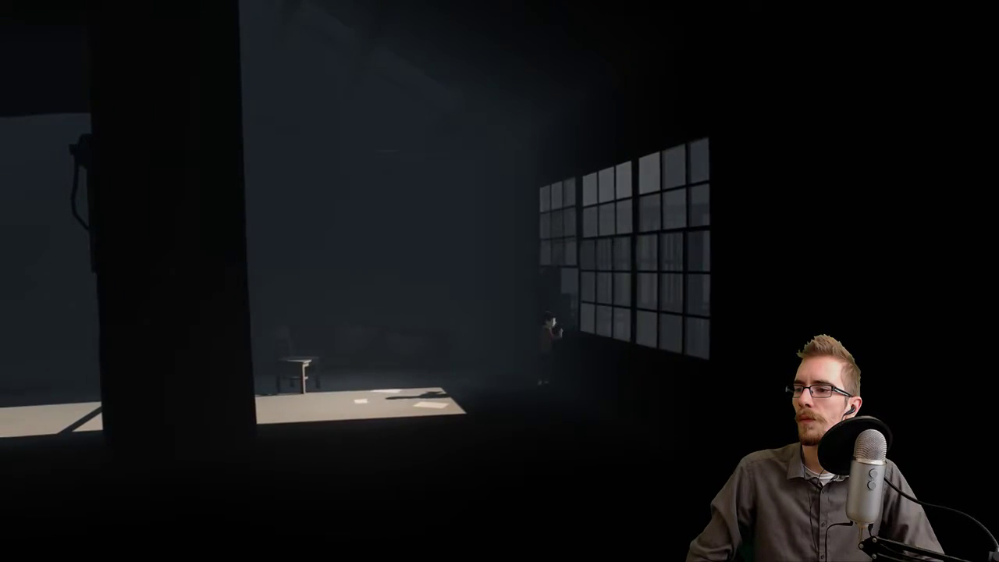
key(Right)
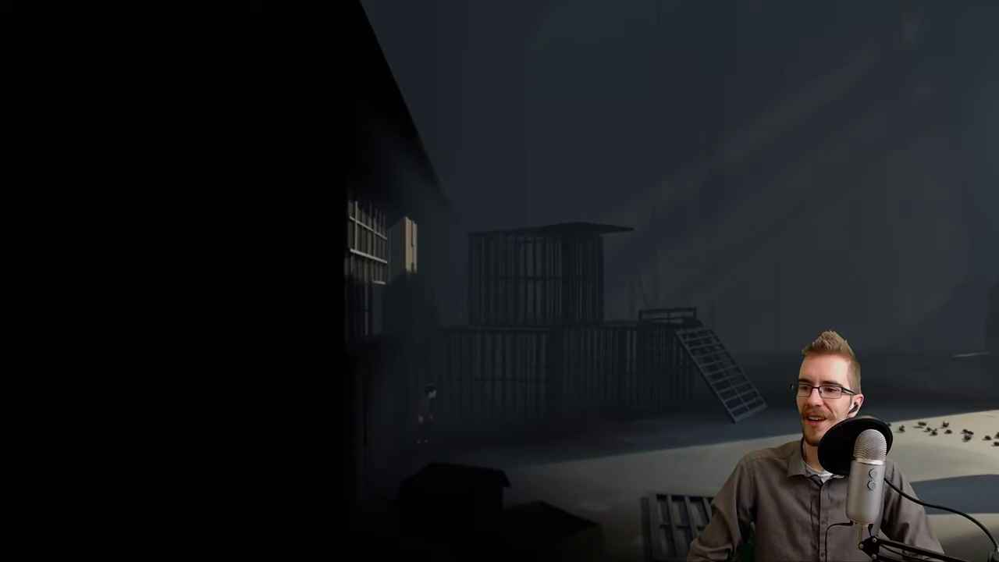
key(Right)
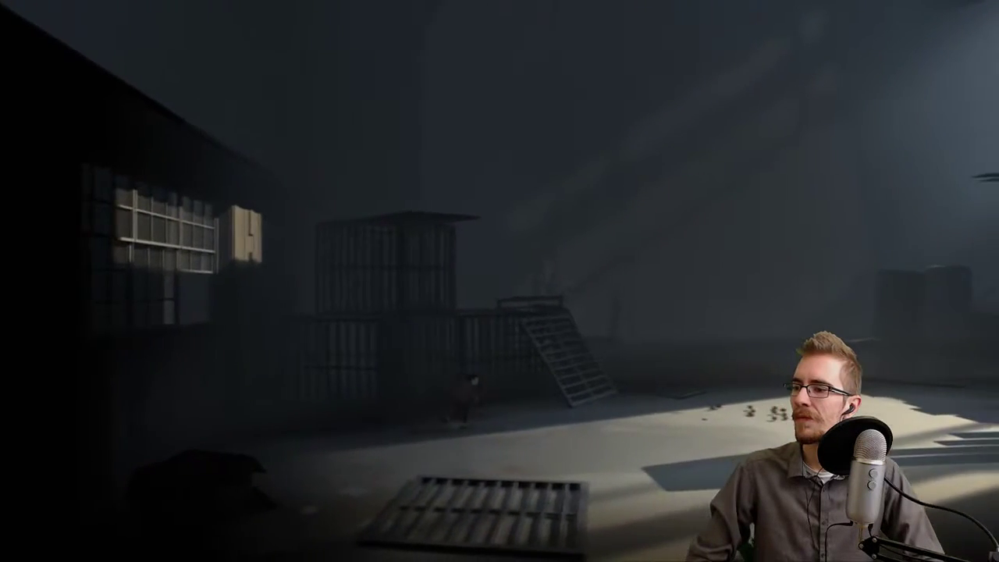
key(Right)
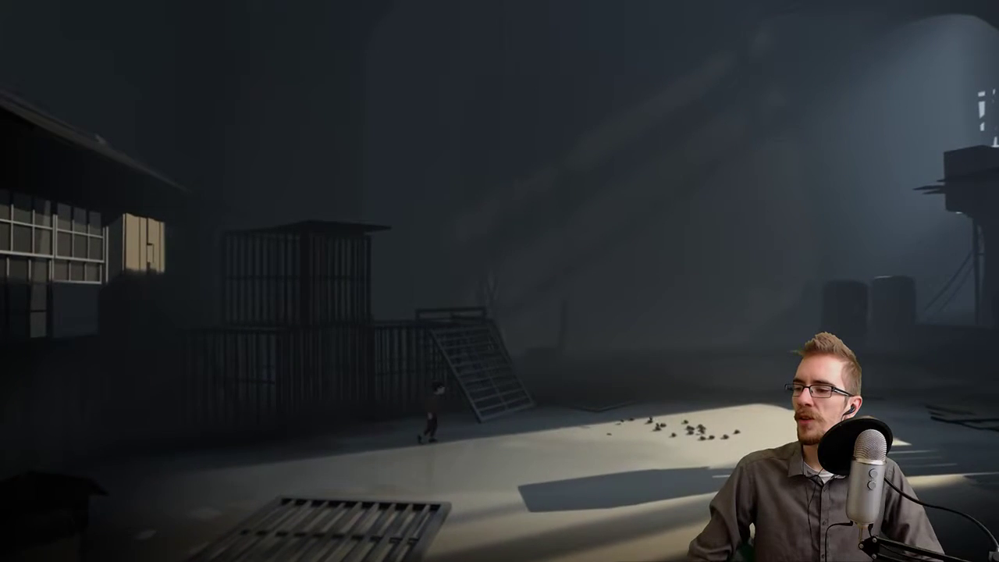
key(Right)
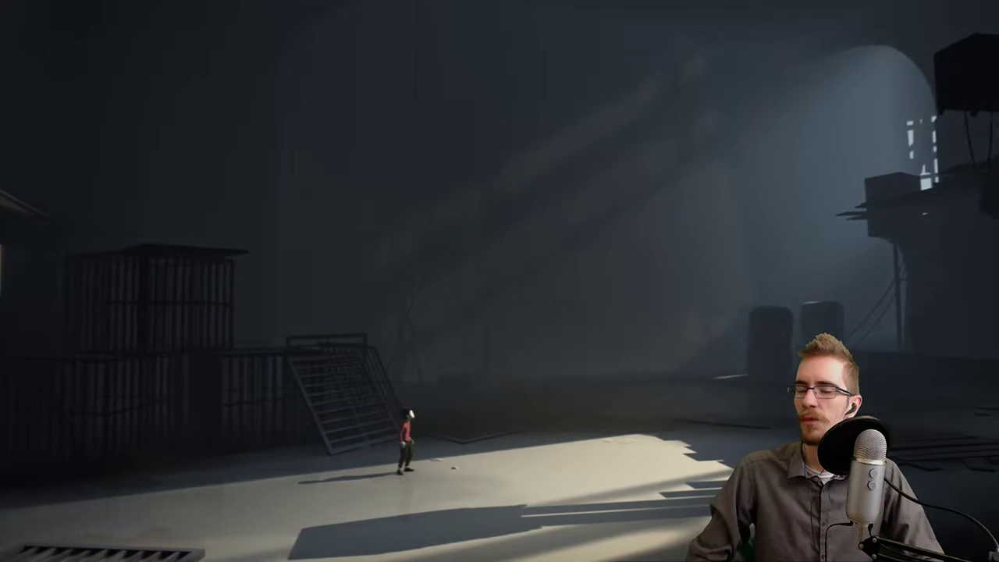
key(Right)
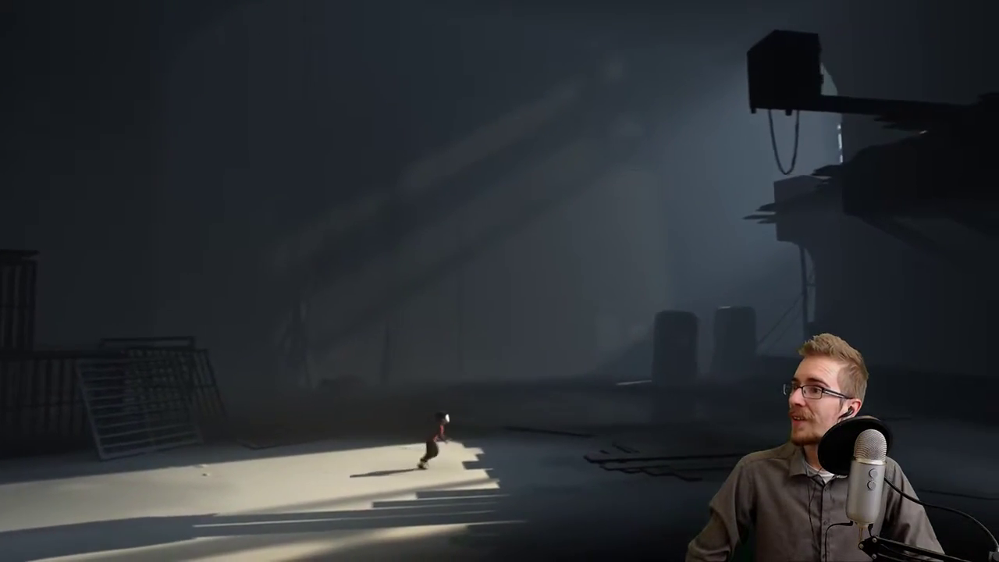
key(Right)
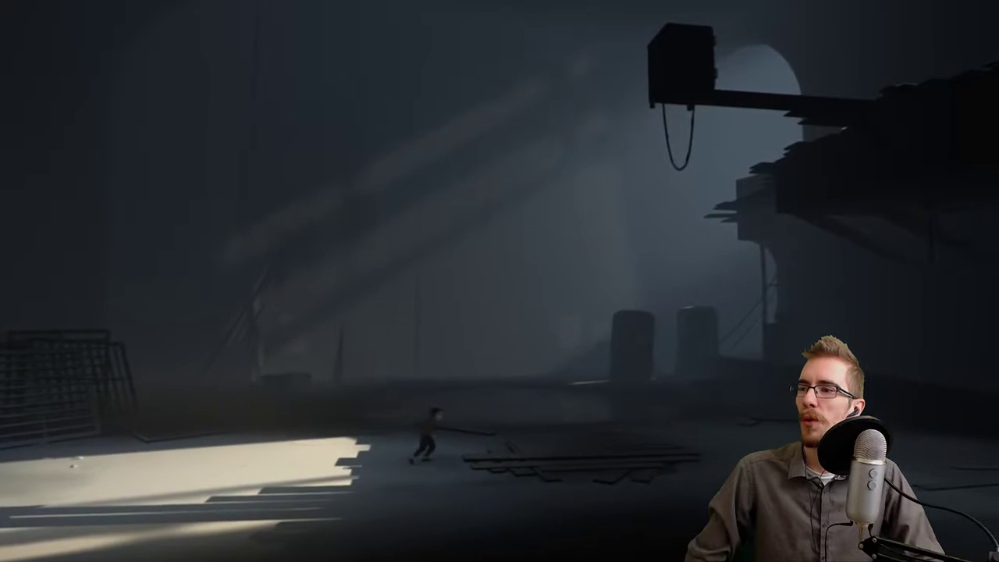
key(Right)
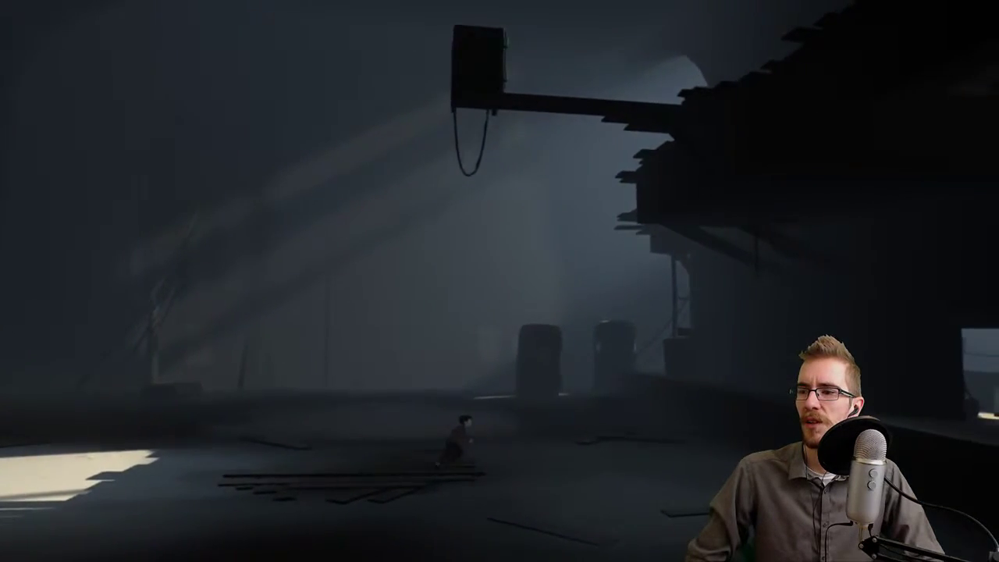
key(Right)
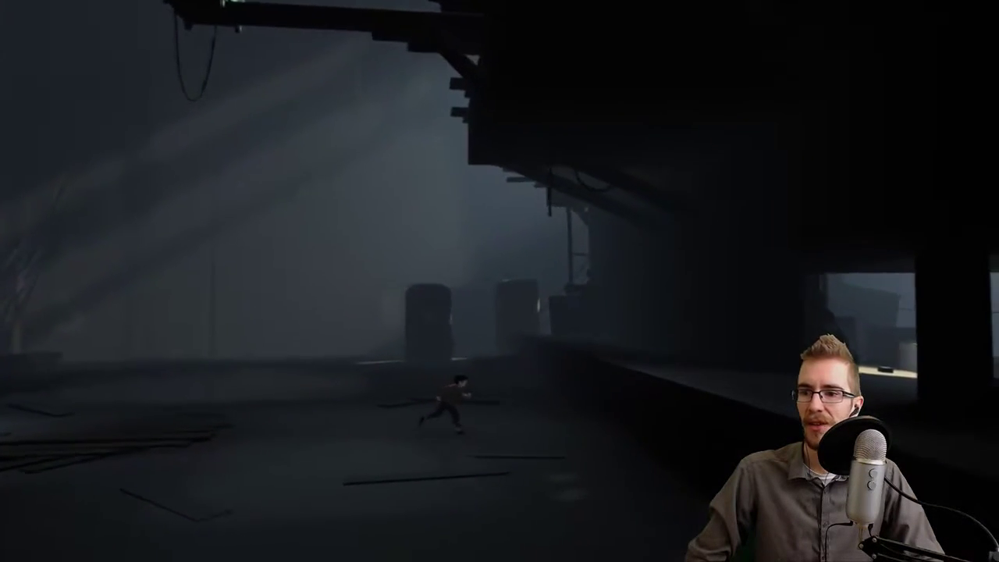
key(Right)
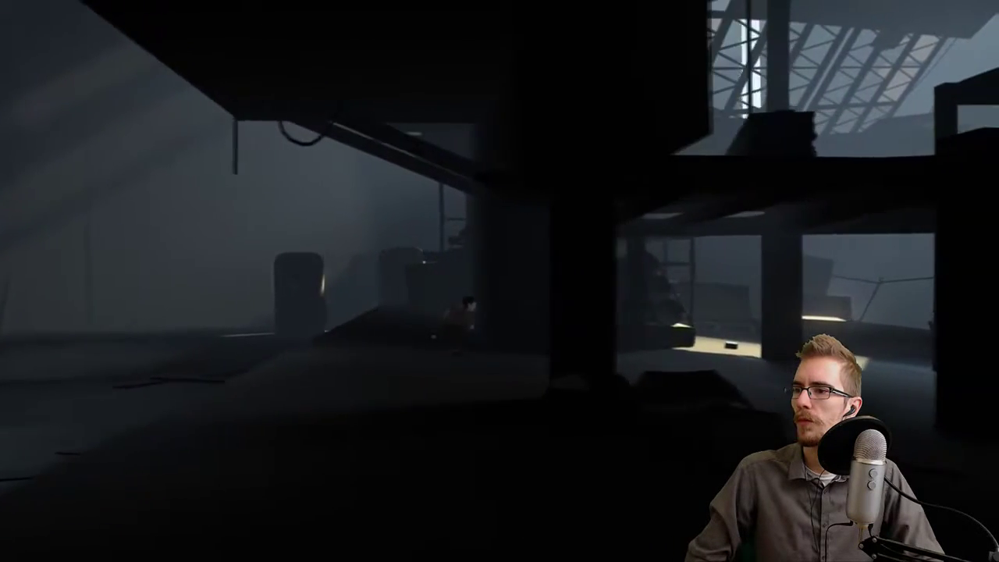
key(Right)
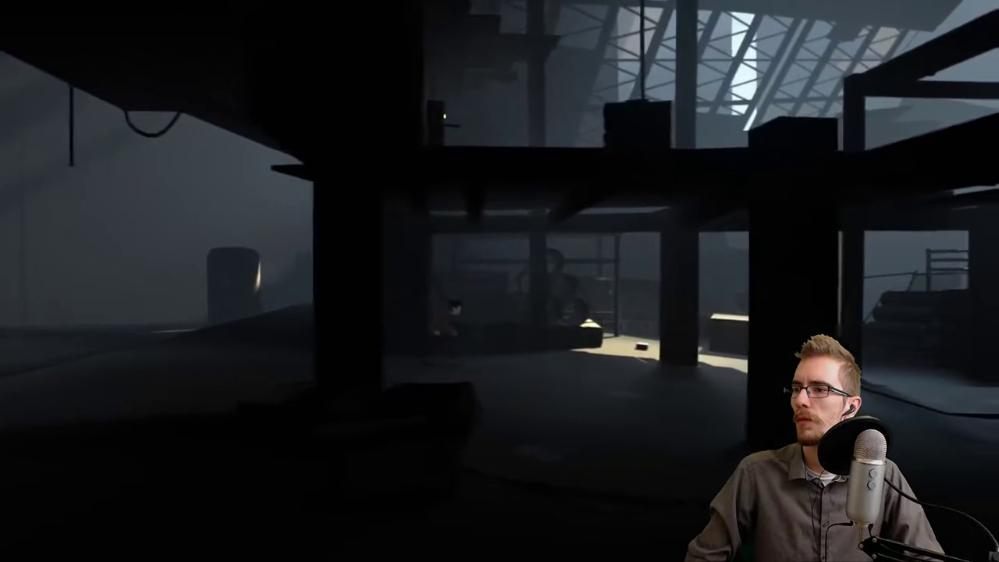
key(Right)
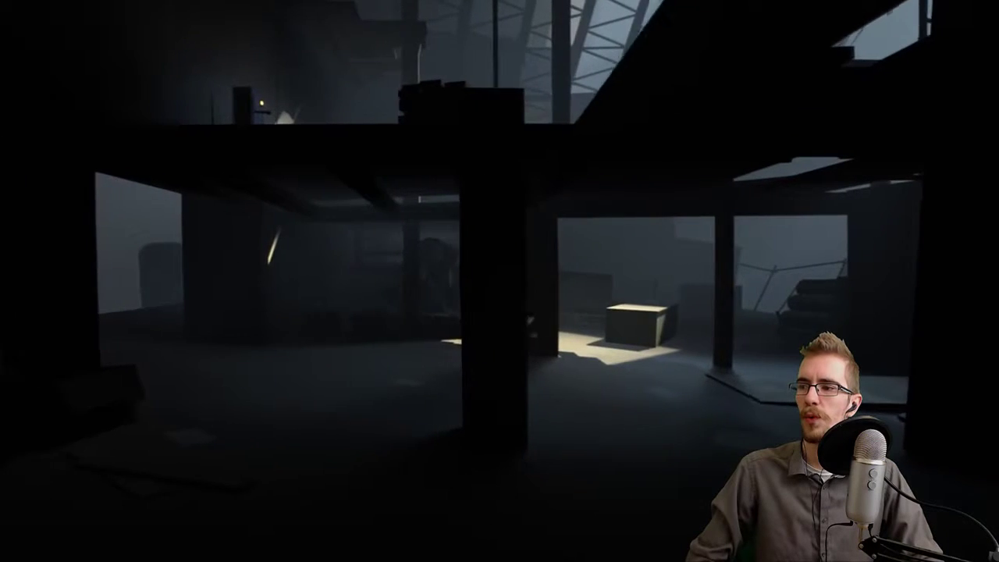
key(Right)
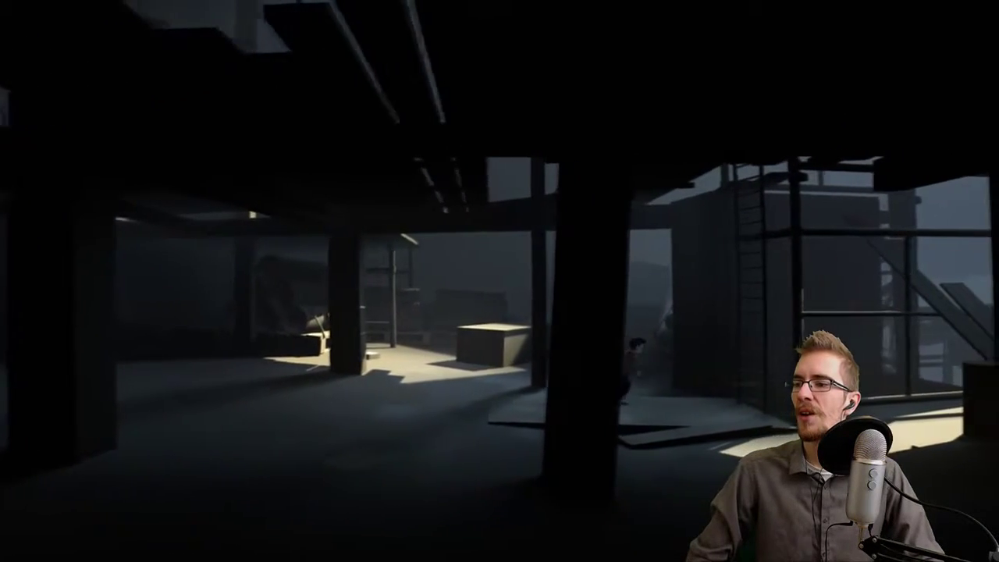
key(Right)
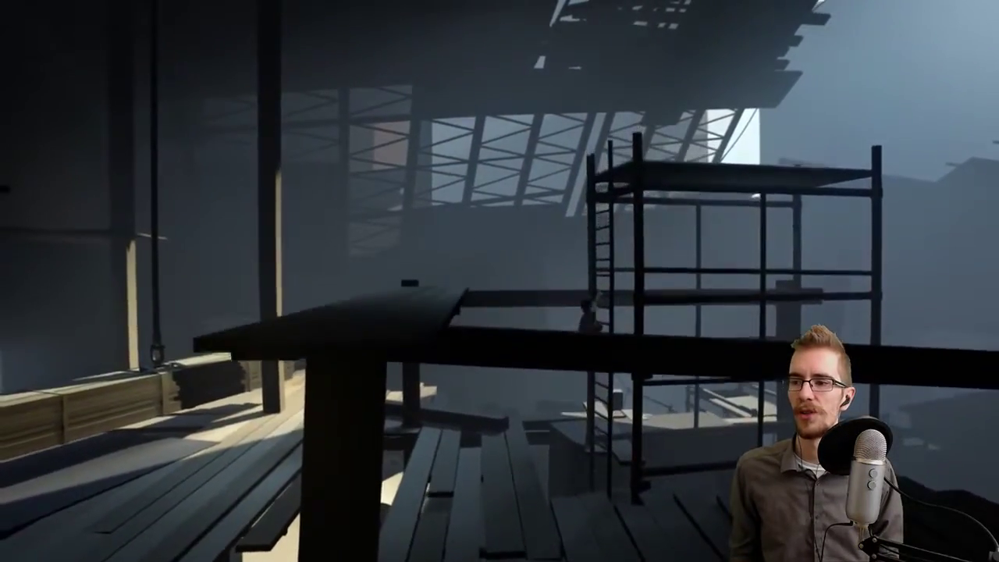
key(Up)
key(Right)
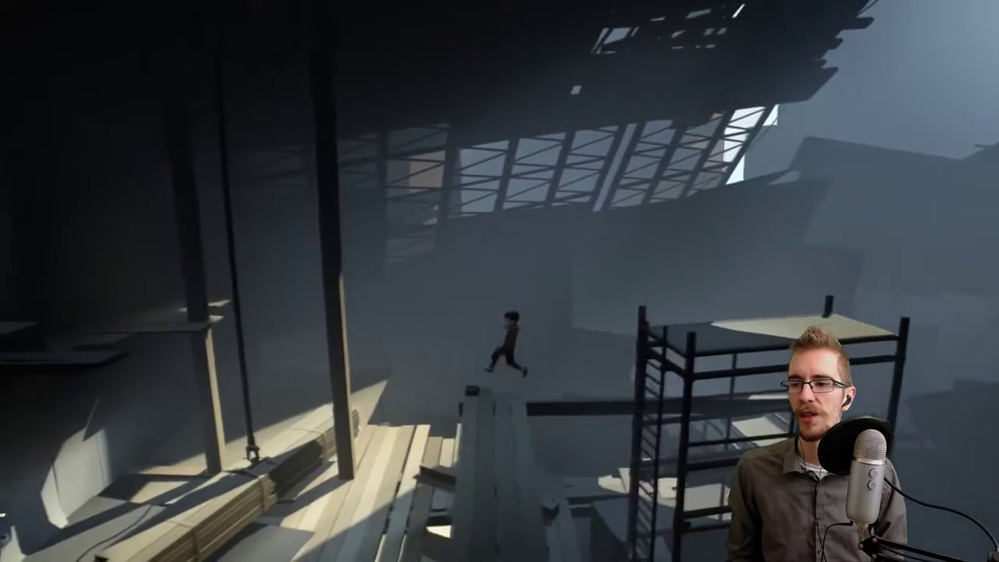
key(Left)
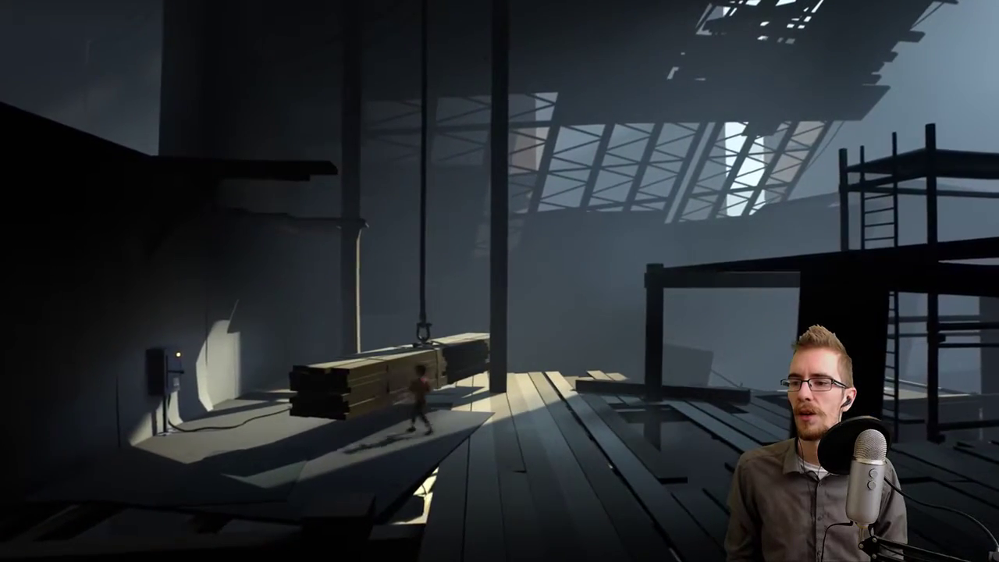
key(Right)
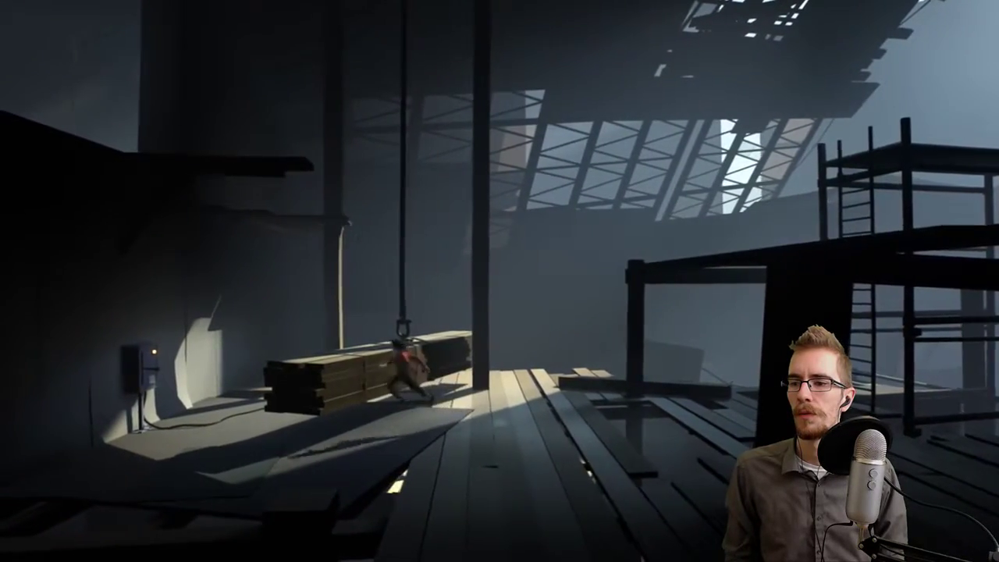
key(Left)
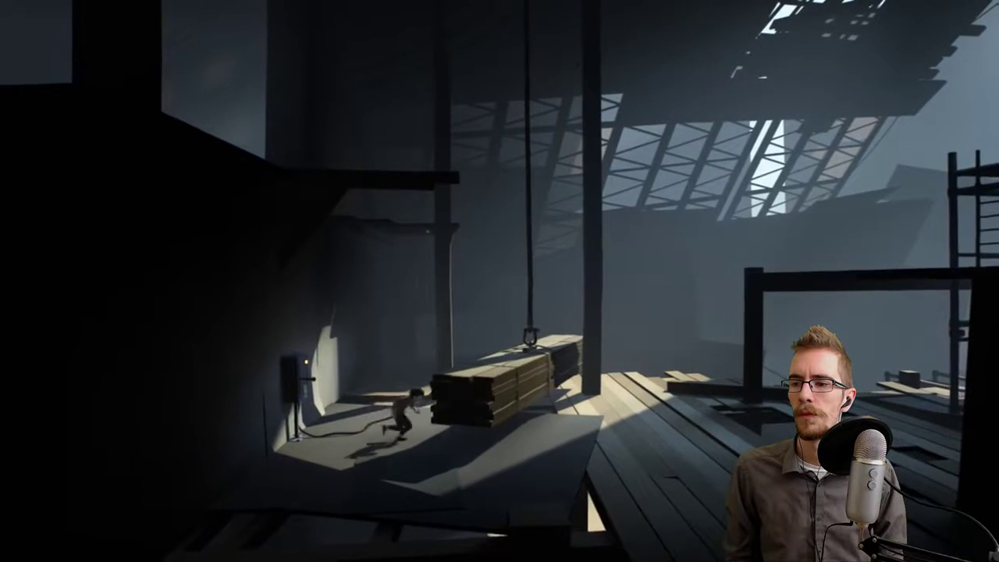
key(Left)
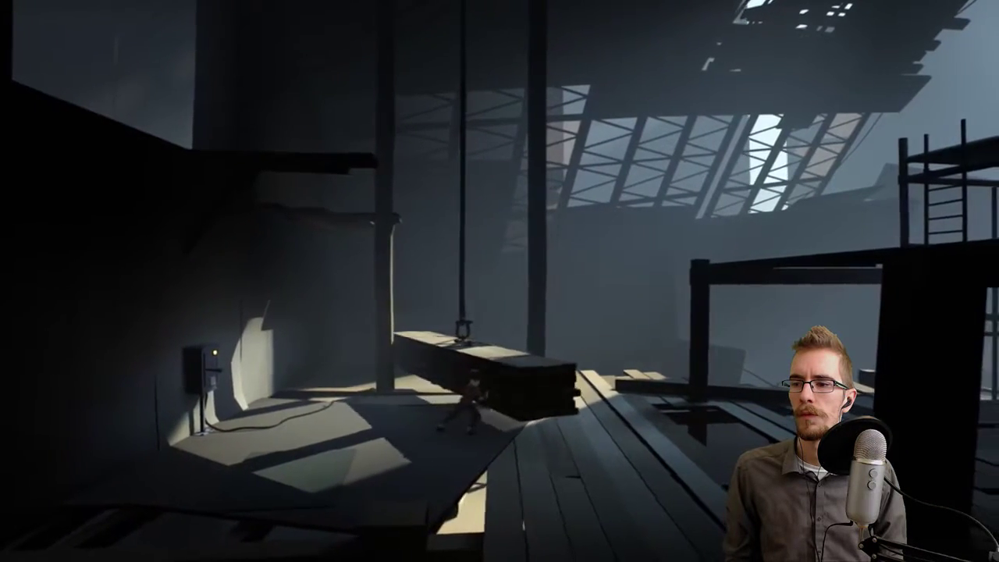
key(Left)
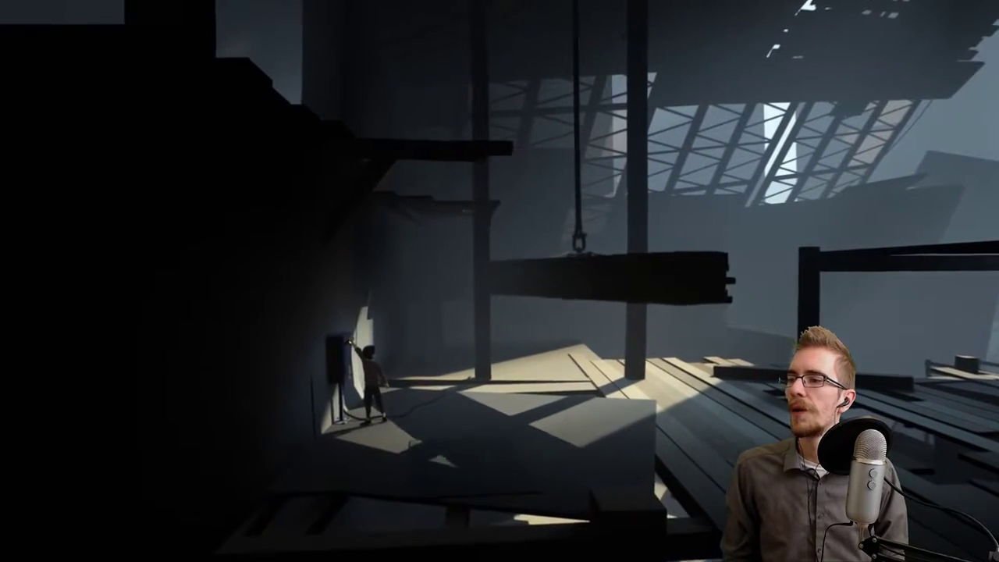
key(Right)
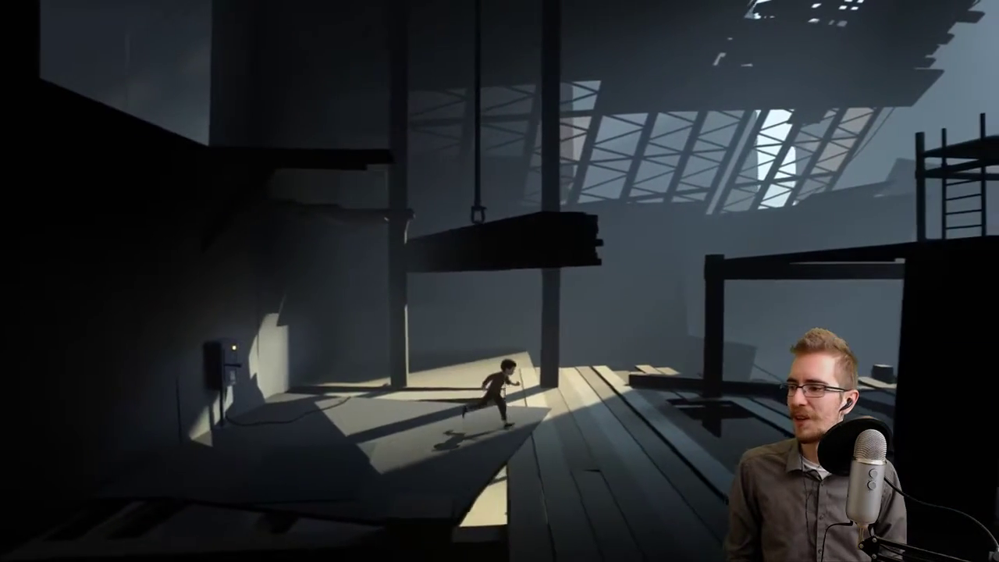
key(Right)
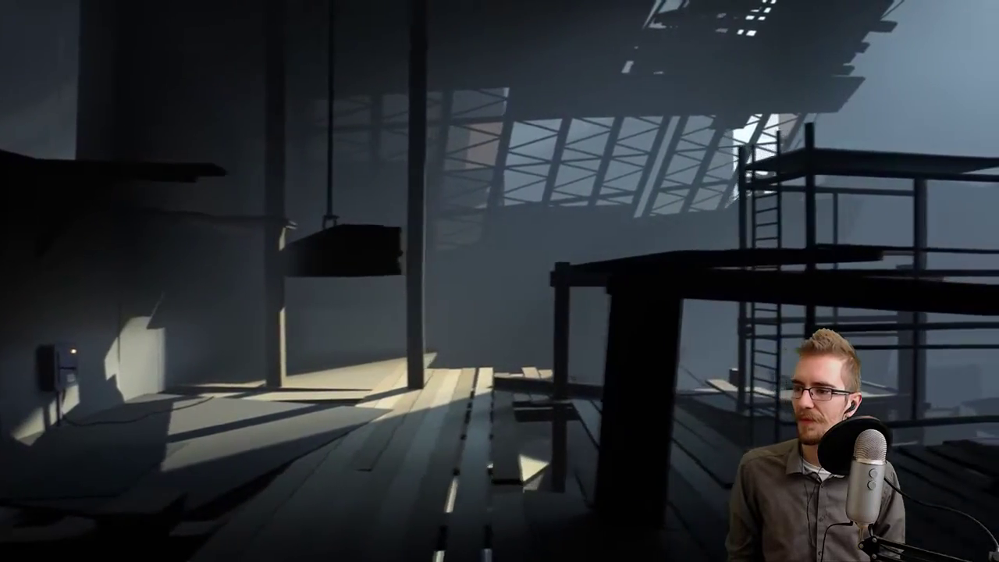
key(Right)
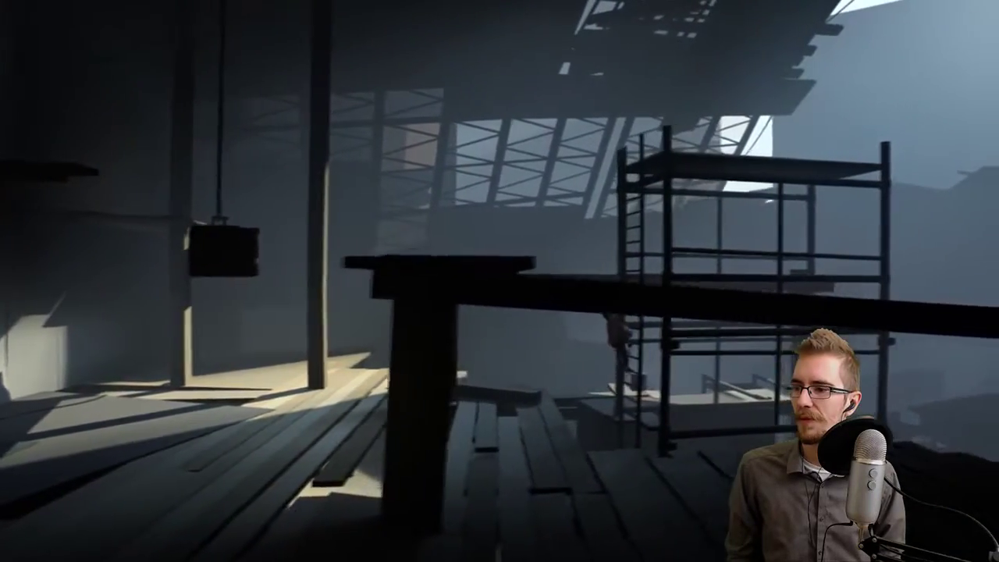
key(Left)
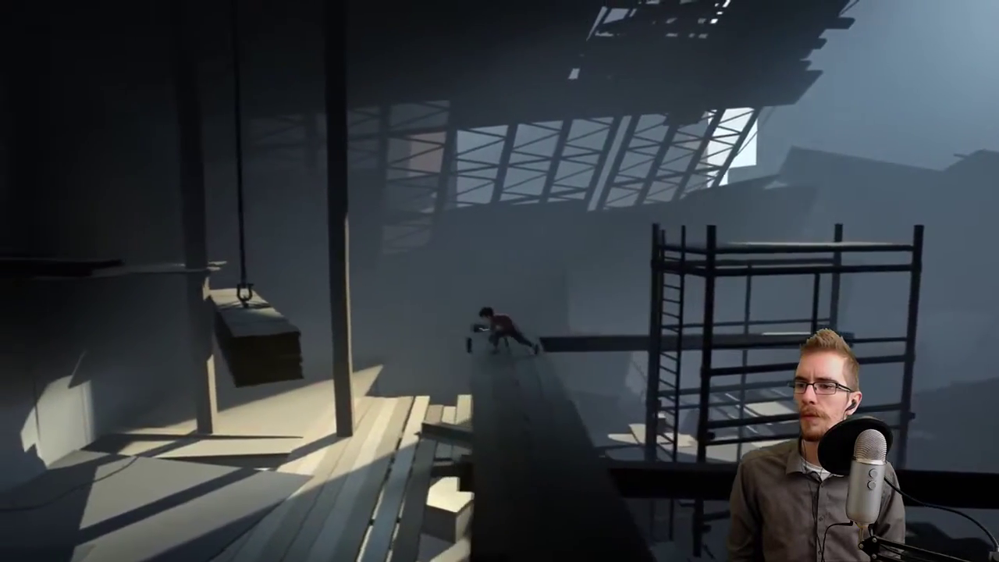
key(space)
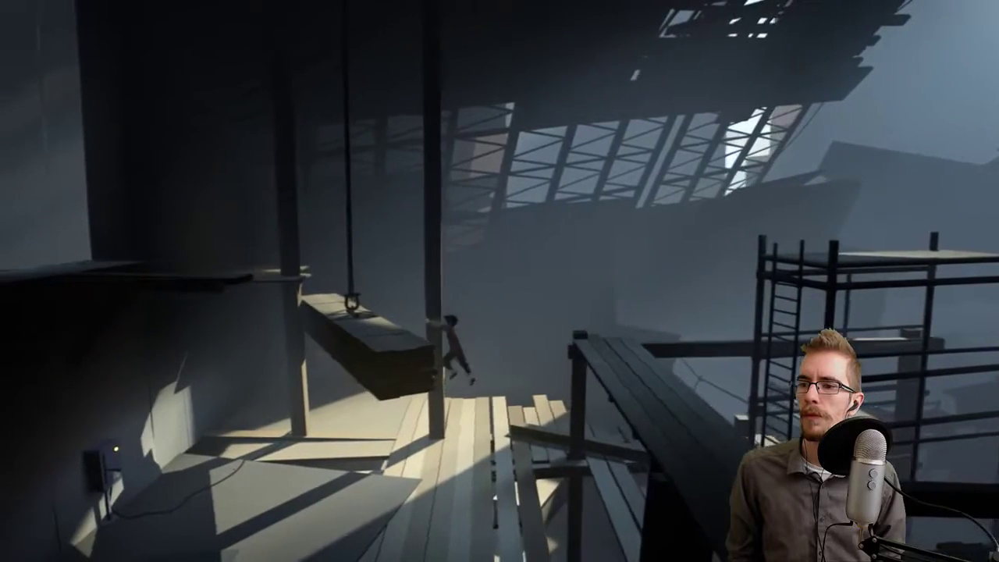
key(Left)
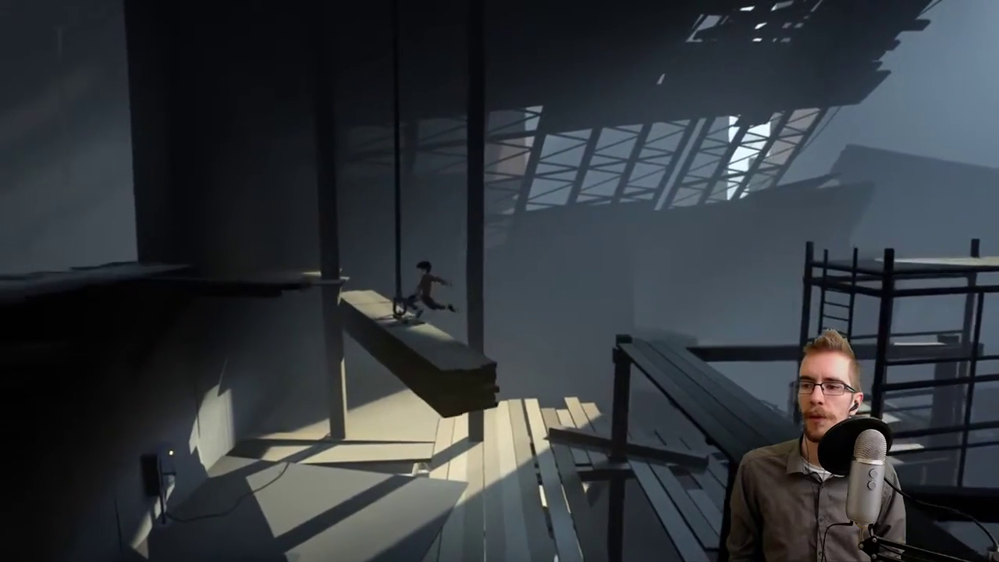
key(Left)
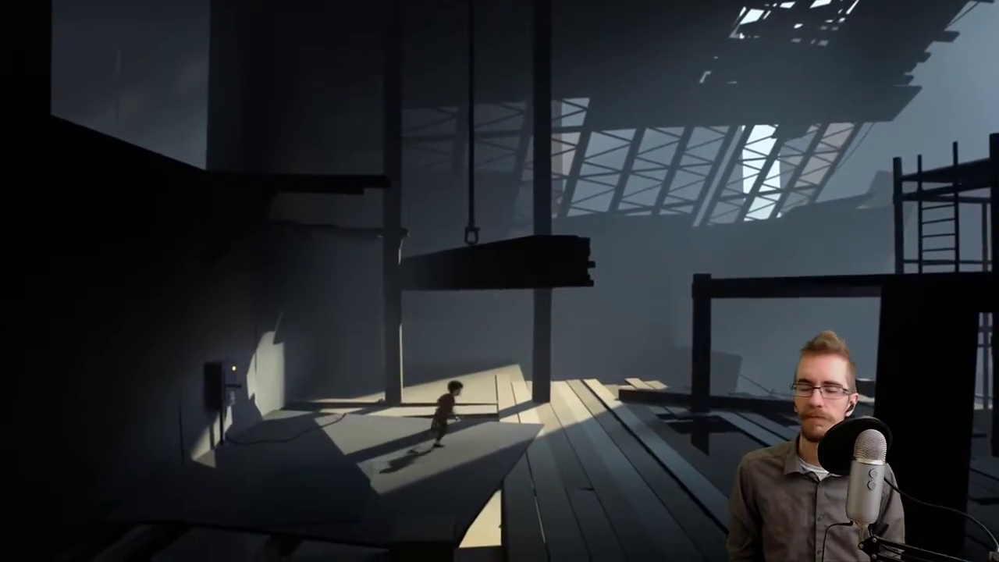
key(Right)
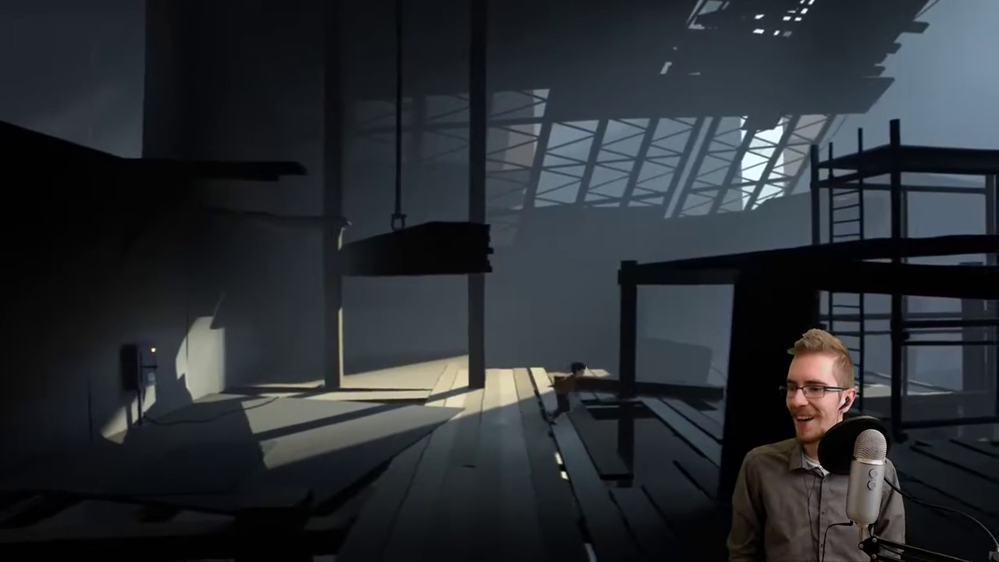
key(Right)
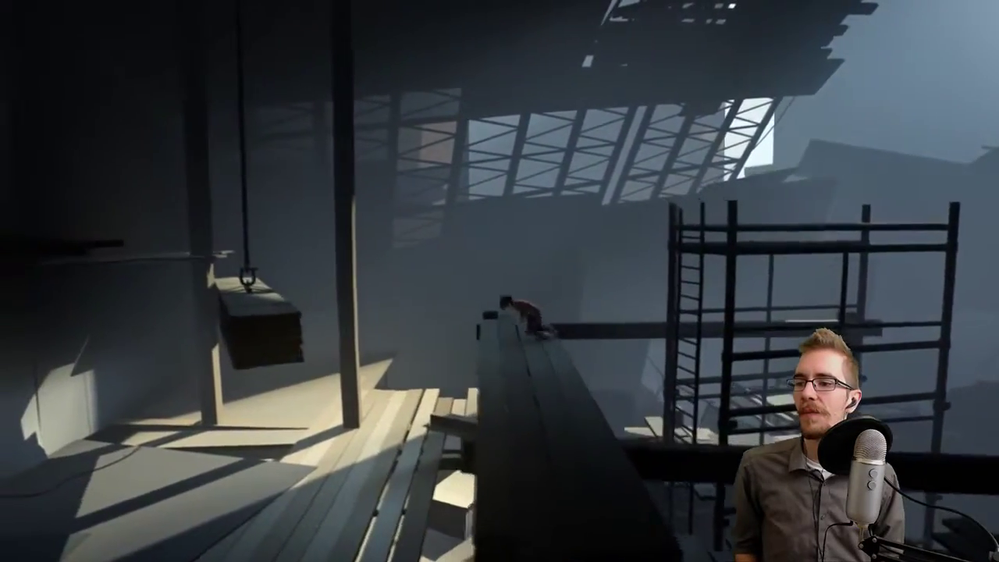
key(space)
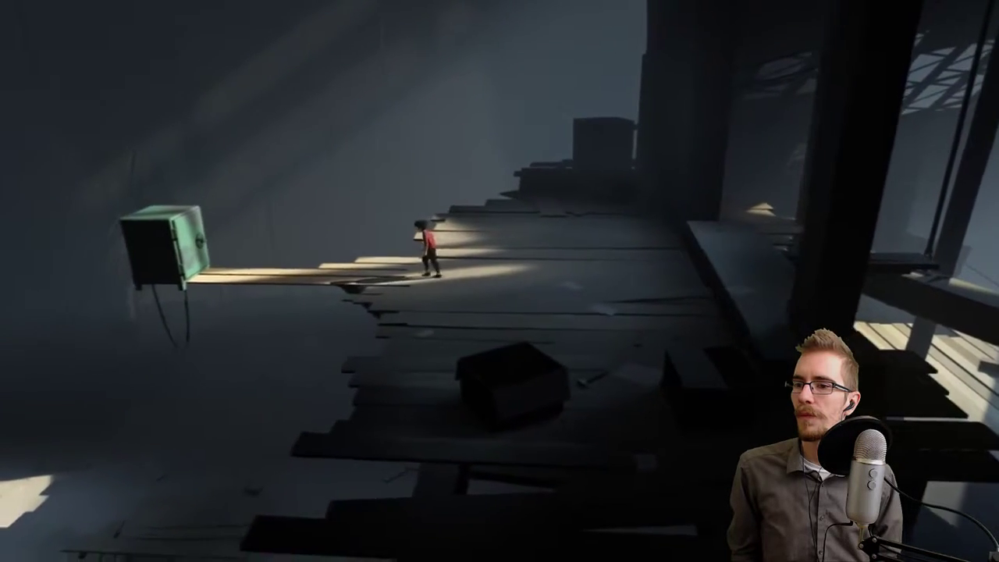
key(Left)
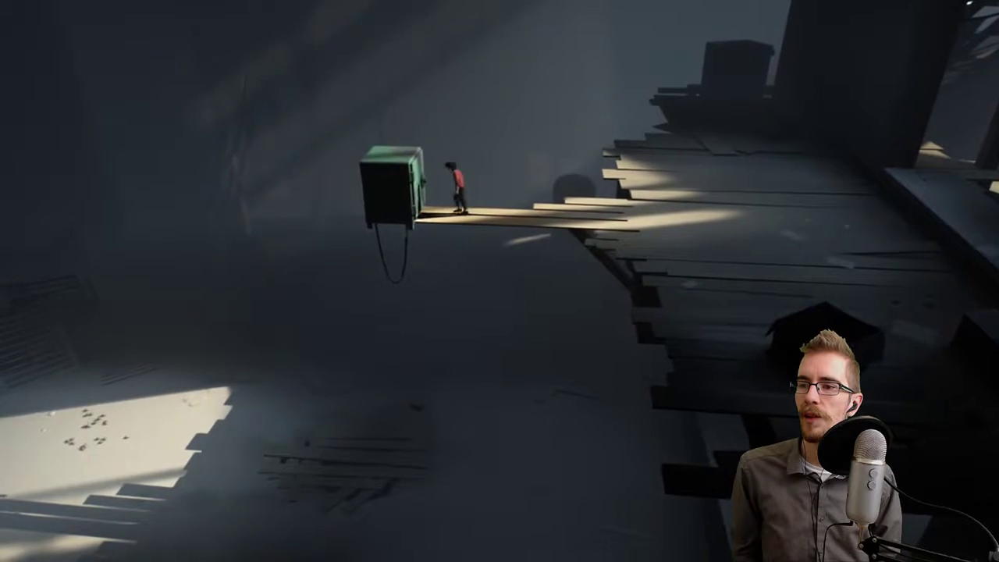
key(Right)
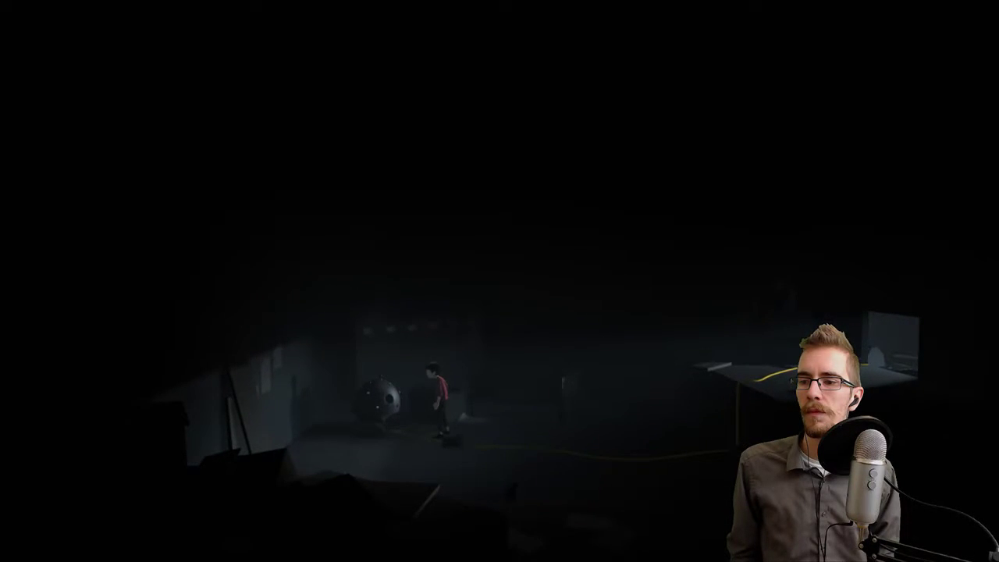
key(Left)
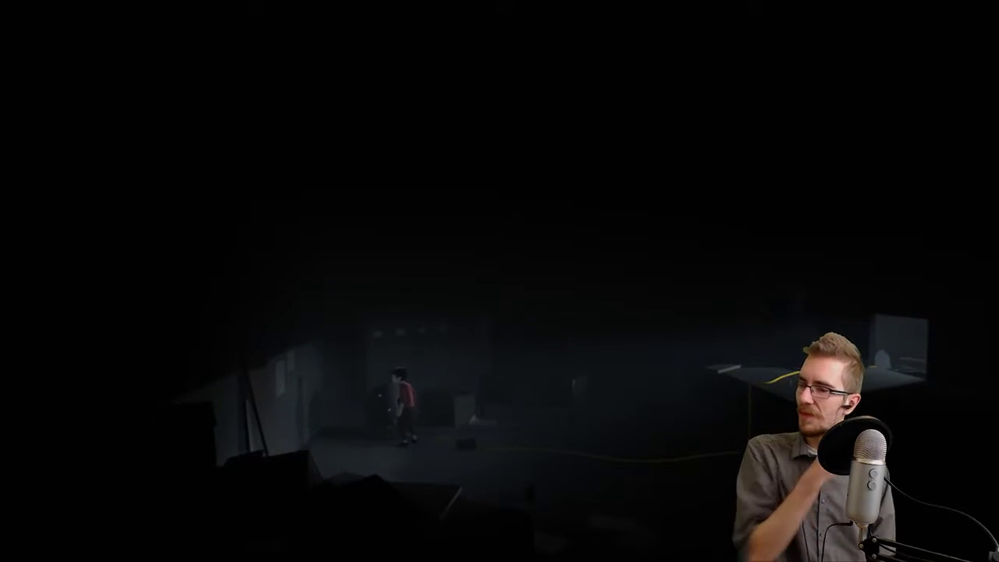
key(Right)
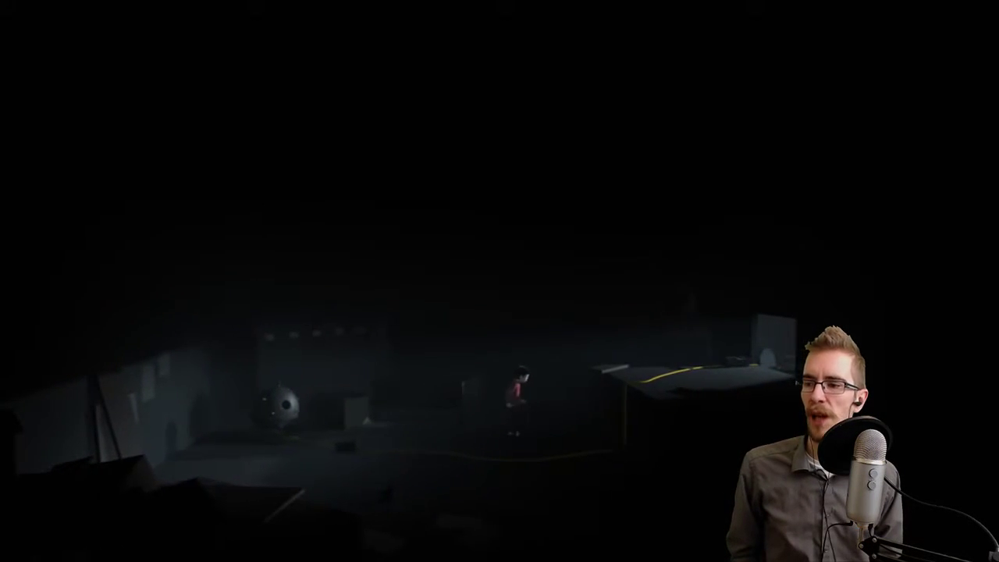
key(Right)
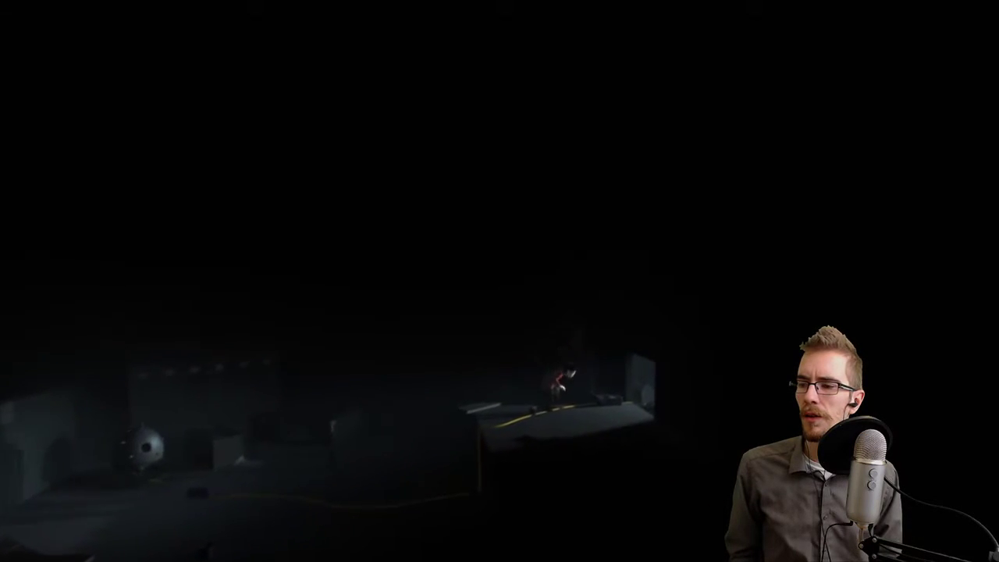
key(Right)
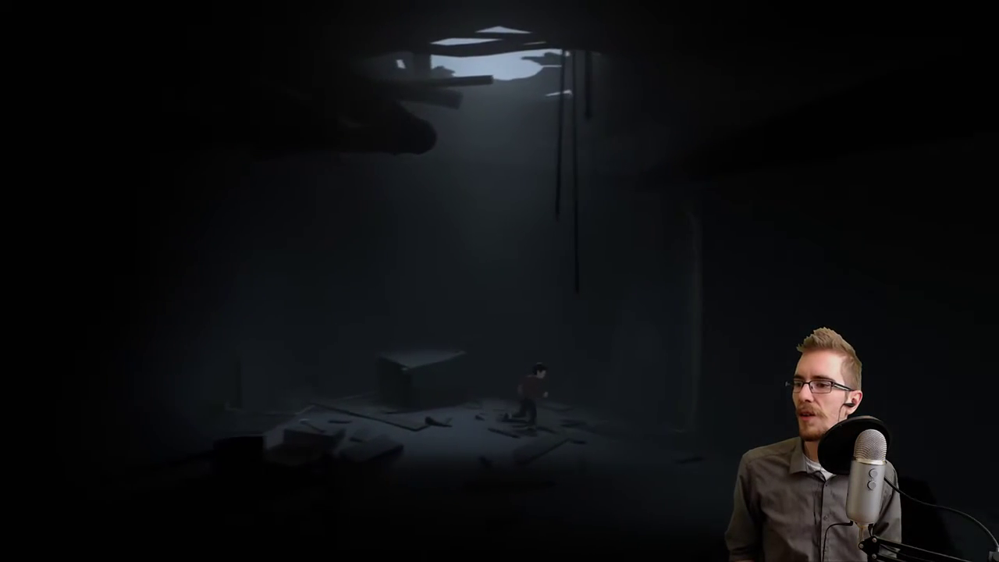
key(Right)
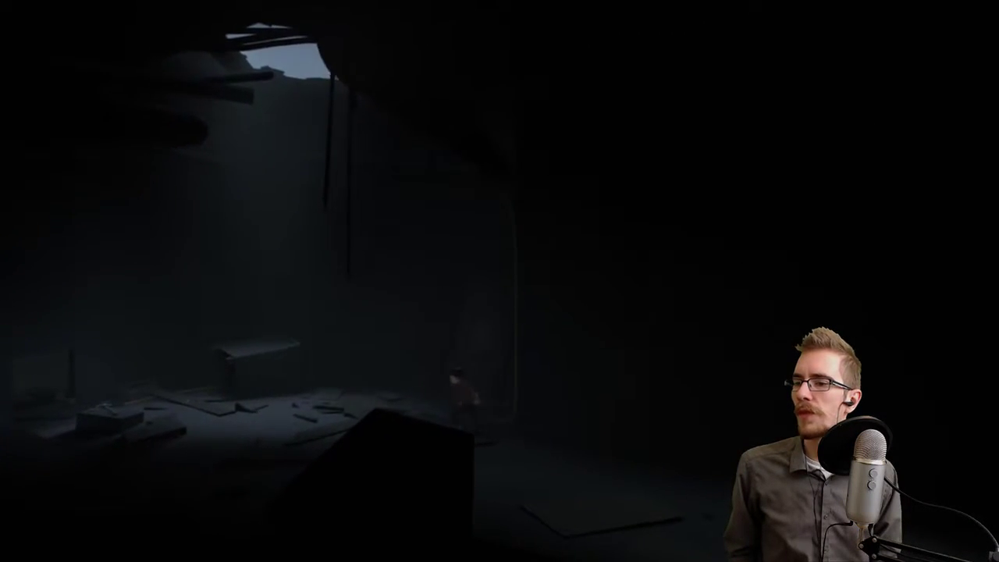
key(Right)
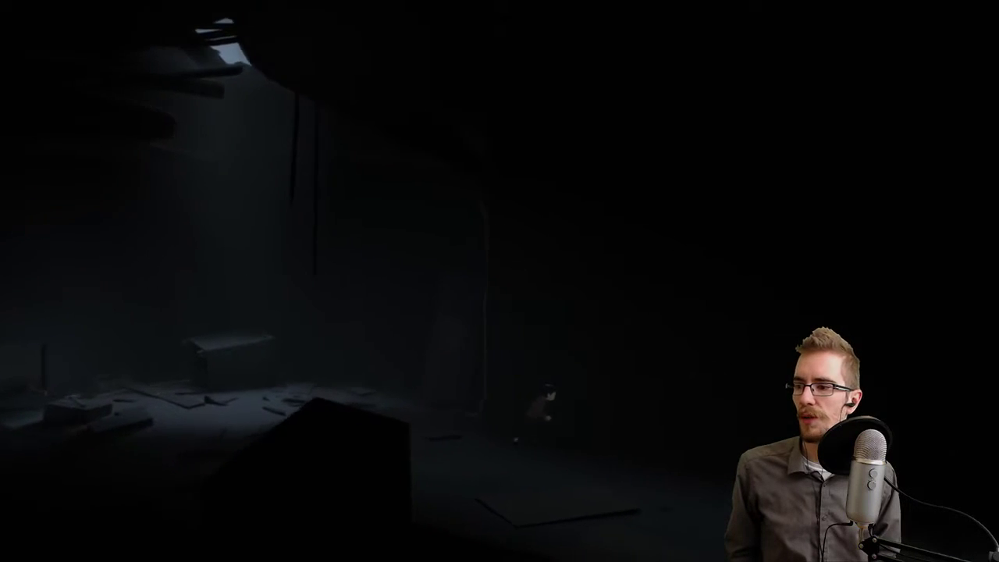
key(Right)
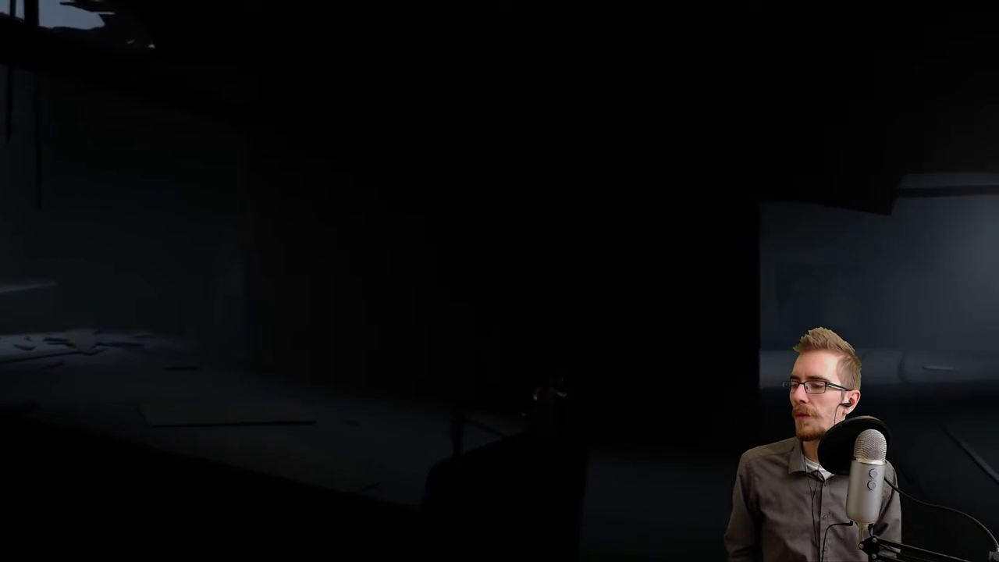
key(Right)
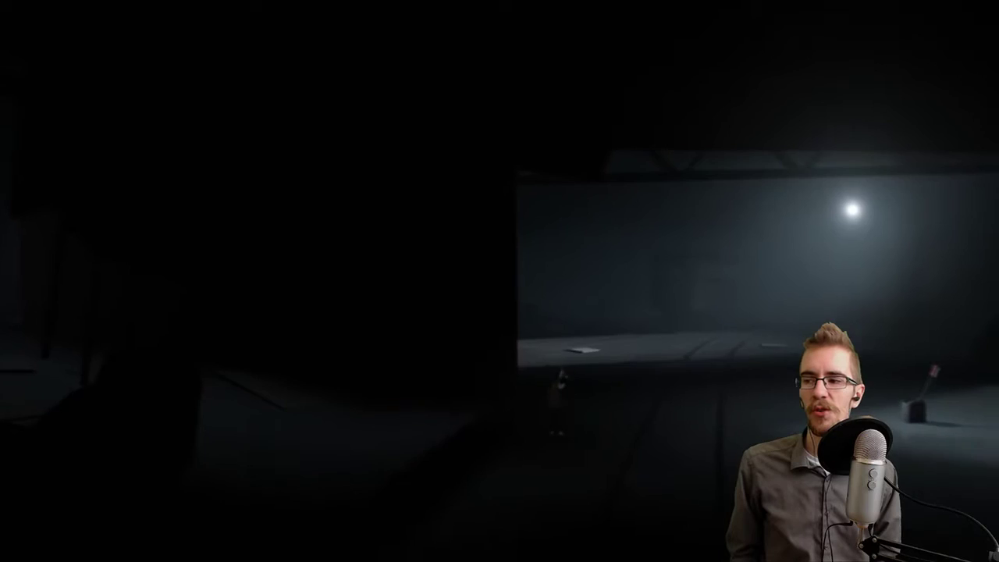
key(Right)
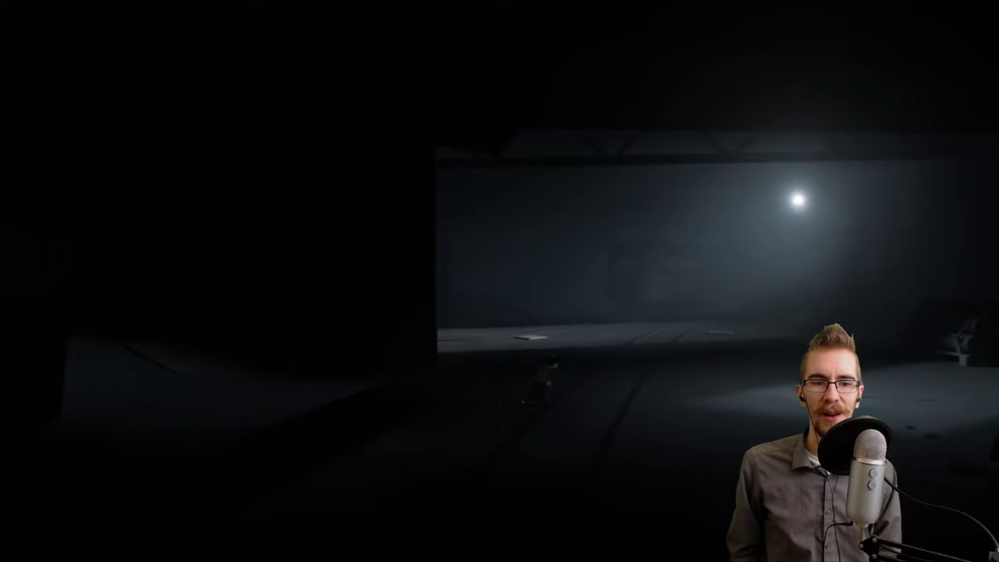
key(Right)
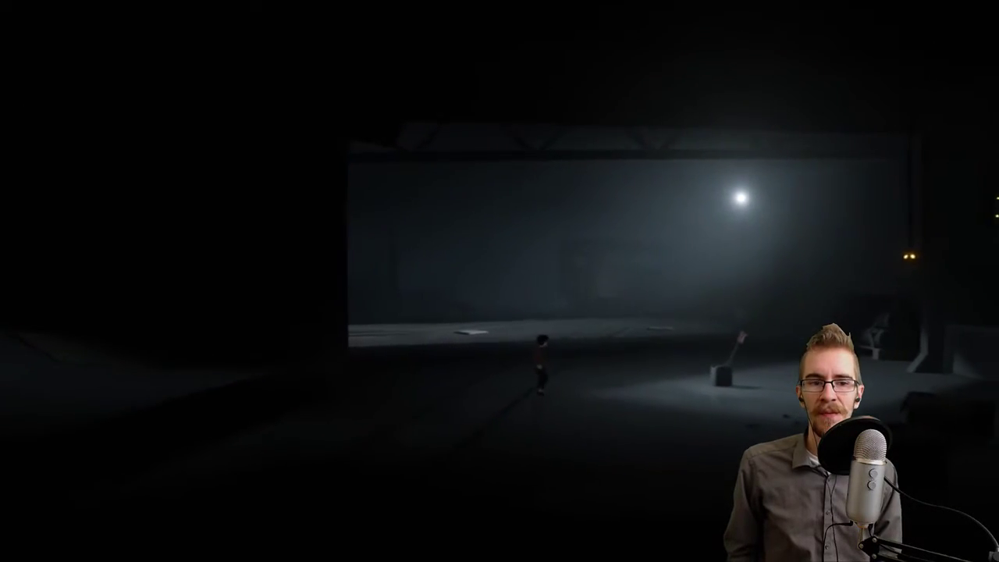
key(Right)
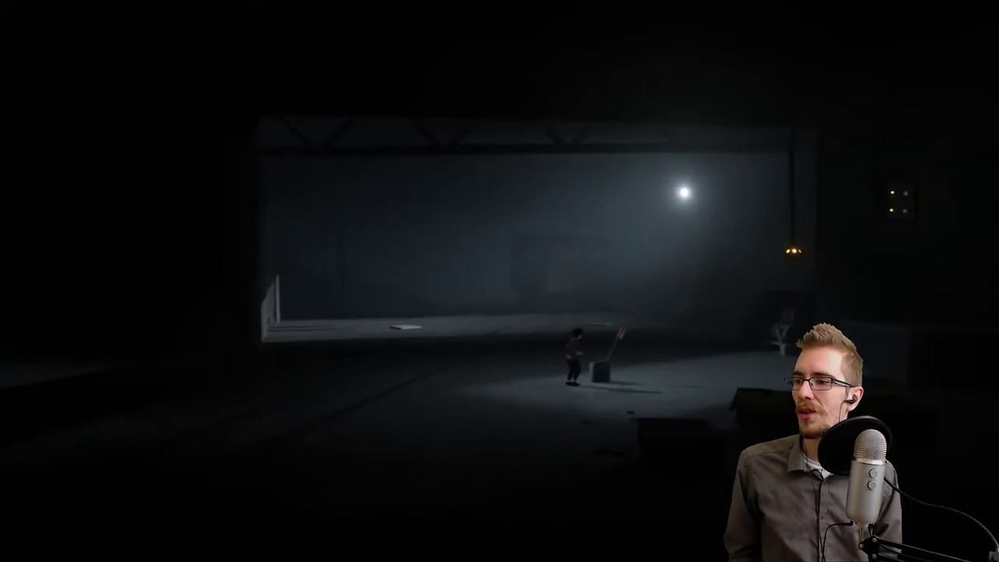
key(Right)
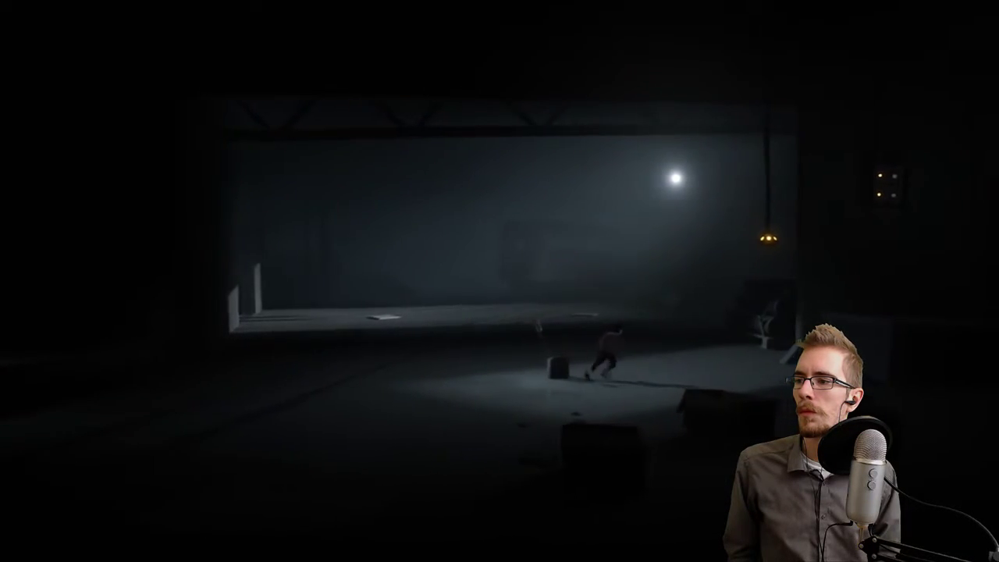
key(Right)
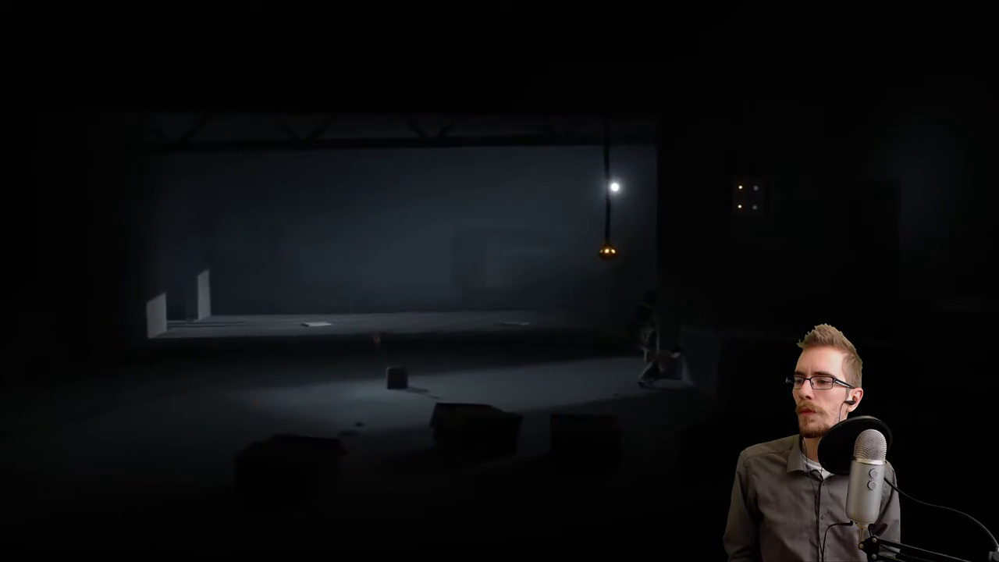
key(Right)
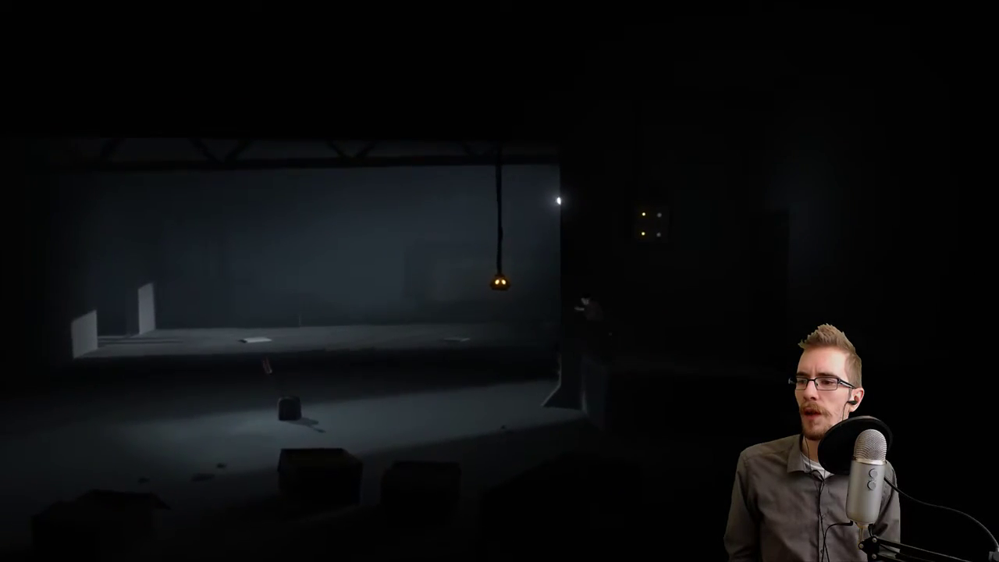
key(Left)
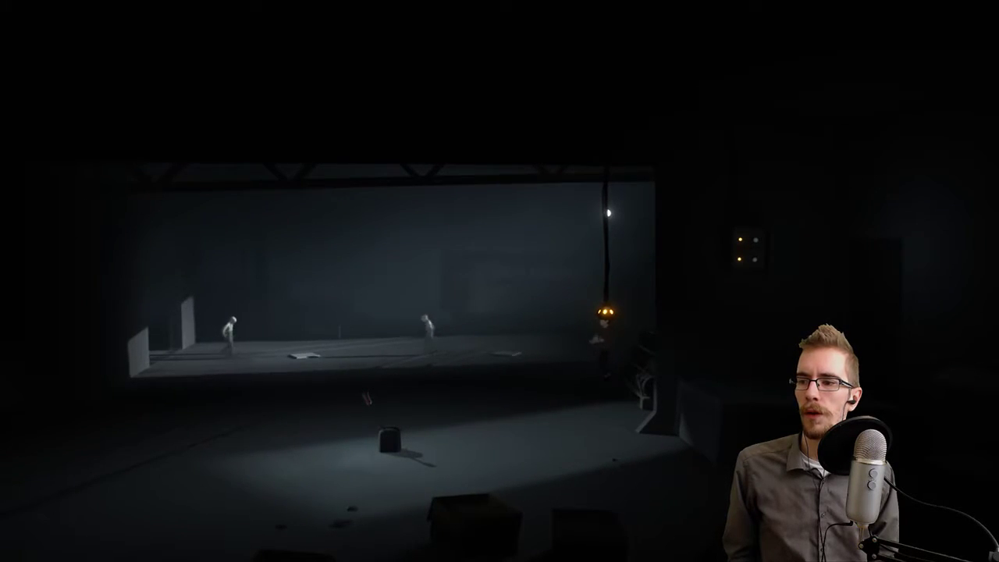
key(Left)
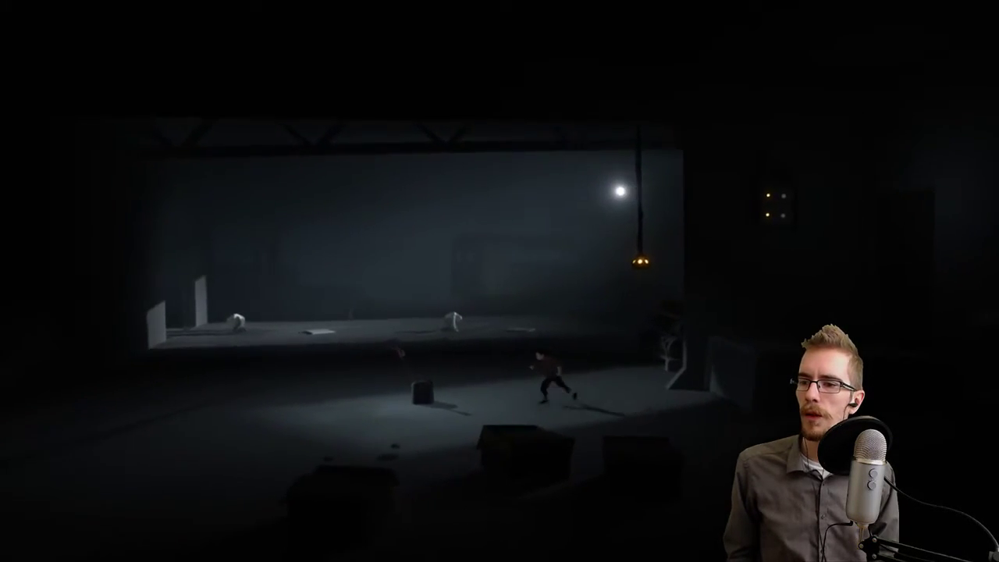
key(Right)
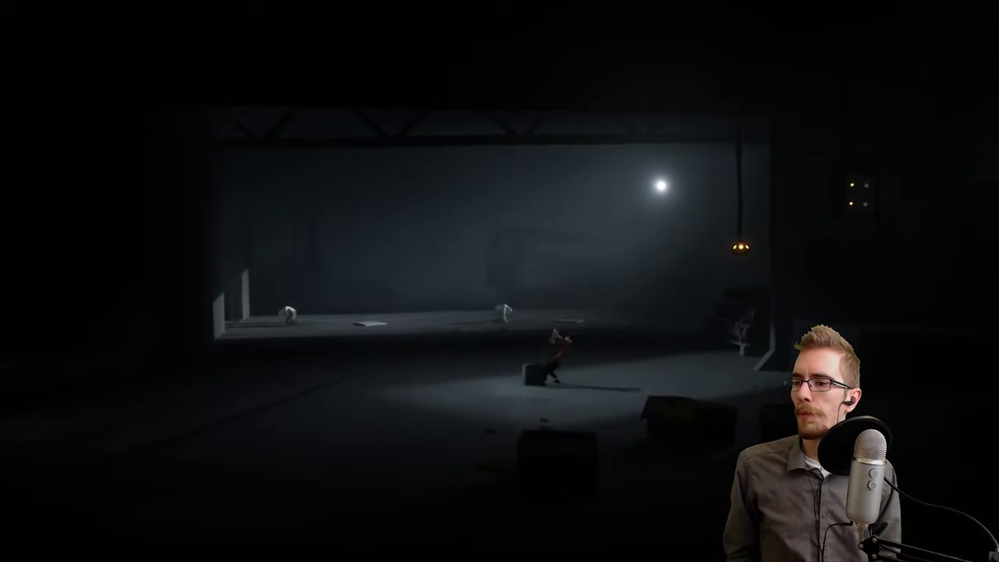
key(Right)
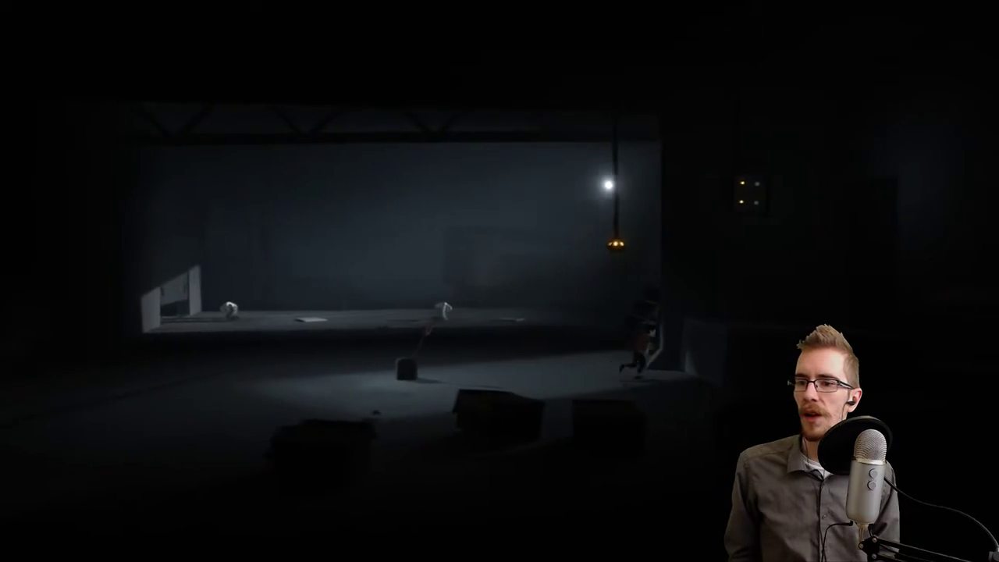
key(Right)
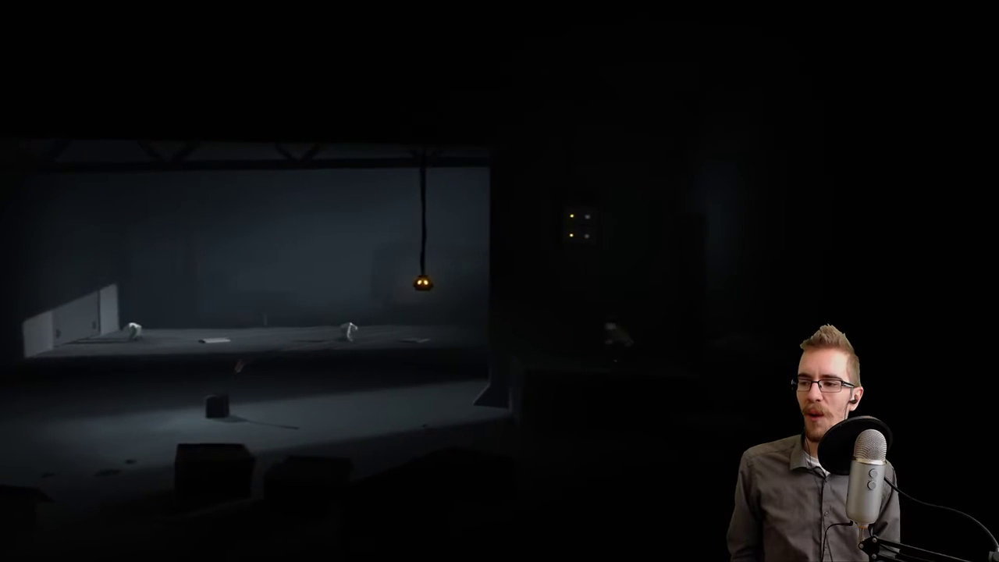
key(Left)
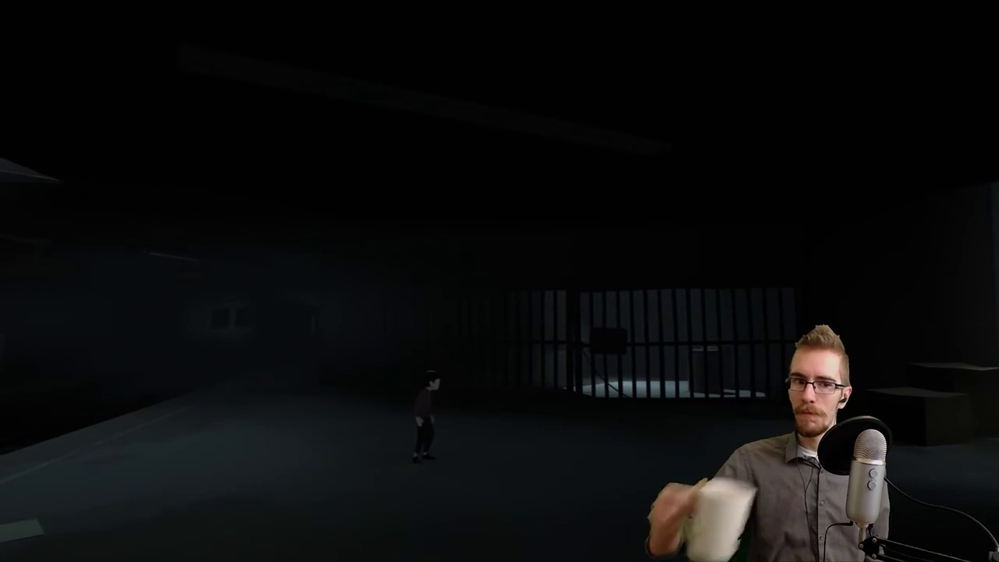
key(Right)
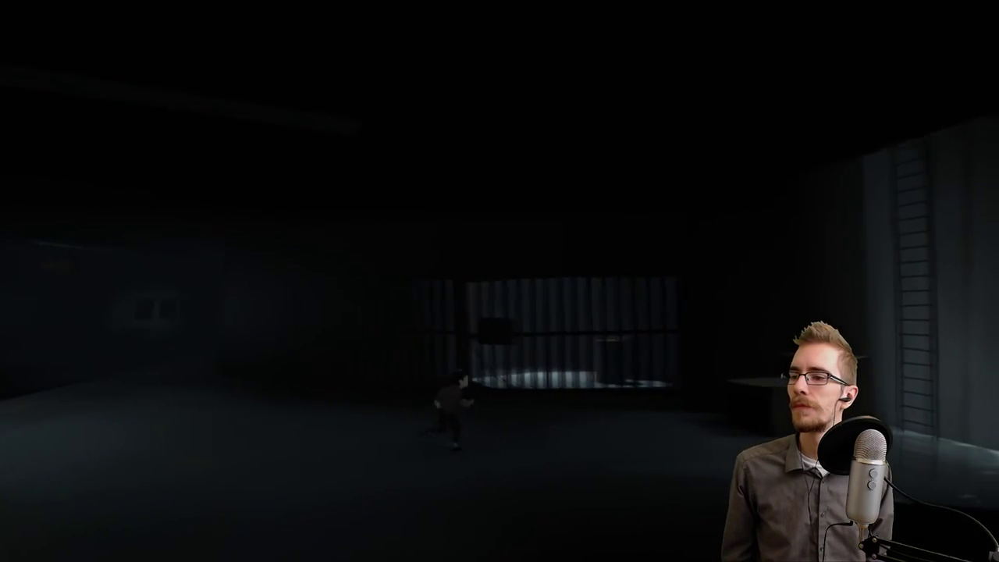
key(Right)
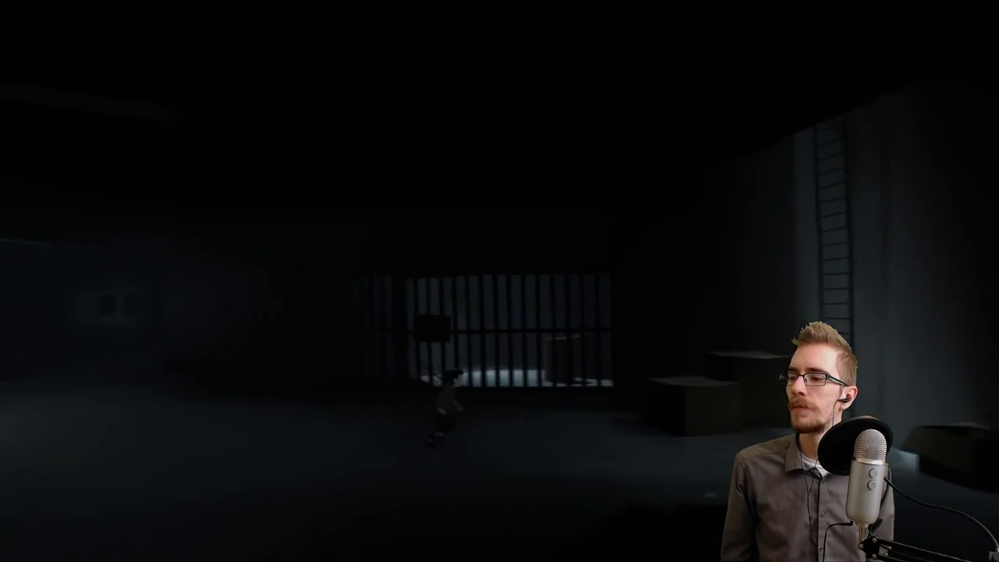